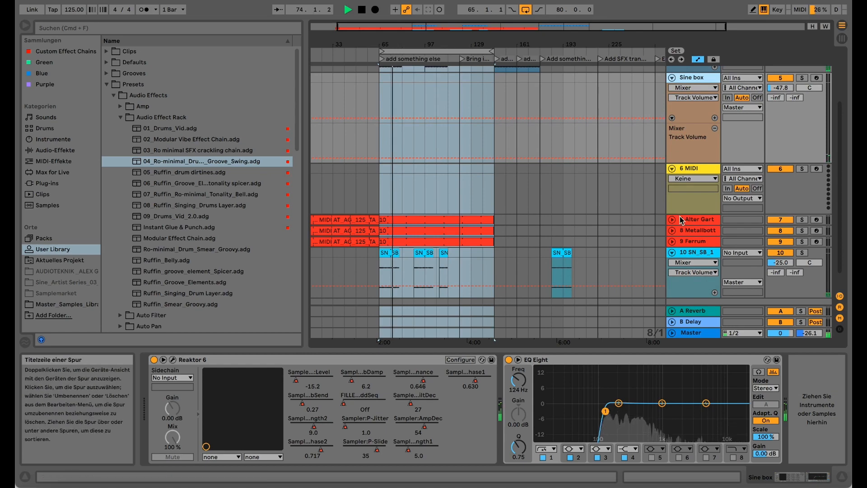
Step: Unfold the 7 Alter Gart, 8 Metallbott and 9 Ferrum tracks in the arrangement to expose their automation lanes
left_click(672, 220)
scroll(673, 226, "down", 6)
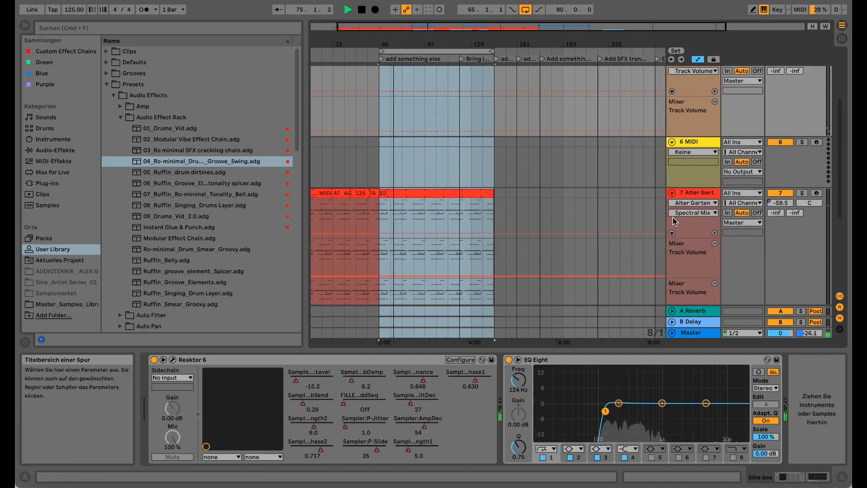
left_click(672, 248)
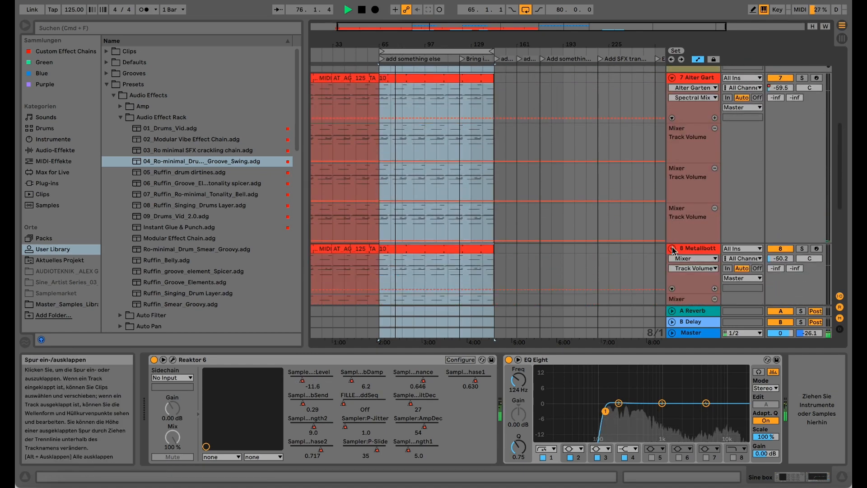
scroll(673, 252, "down", 7)
scroll(673, 252, "down", 2)
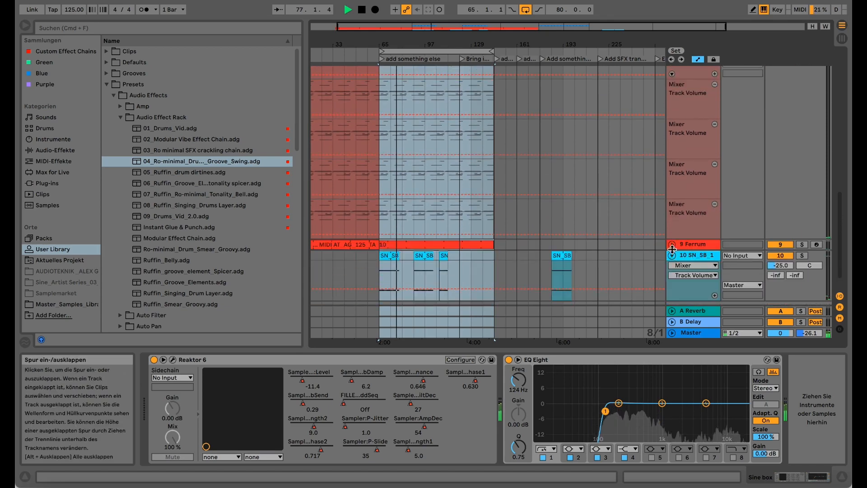
left_click(672, 248)
scroll(638, 191, "down", 3)
scroll(638, 191, "down", 1)
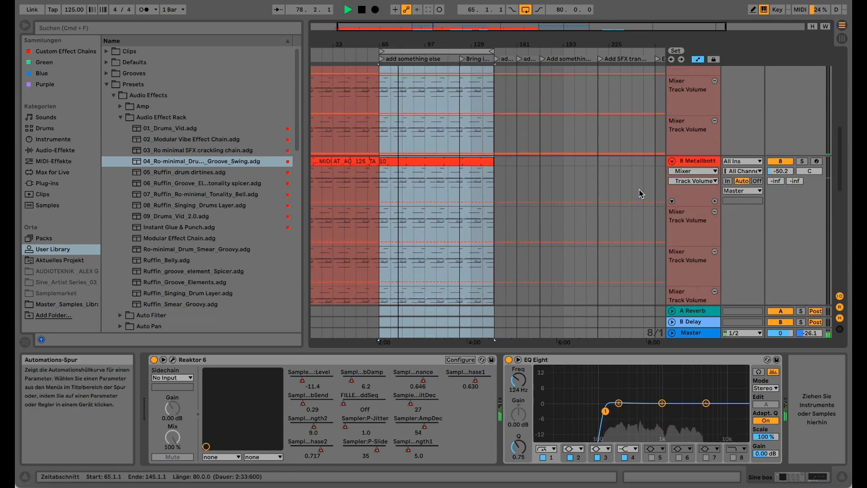
Step: Stop the arrangement playback and deactivate the Sine box track
scroll(639, 192, "up", 12)
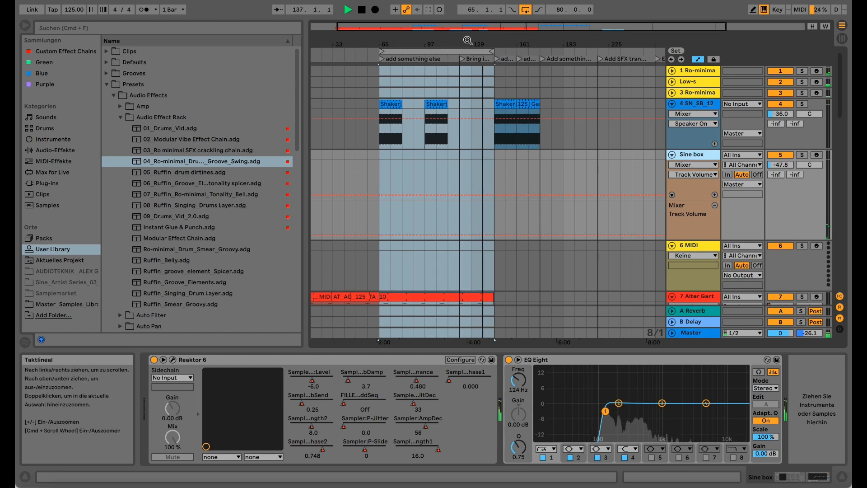
scroll(483, 138, "down", 5)
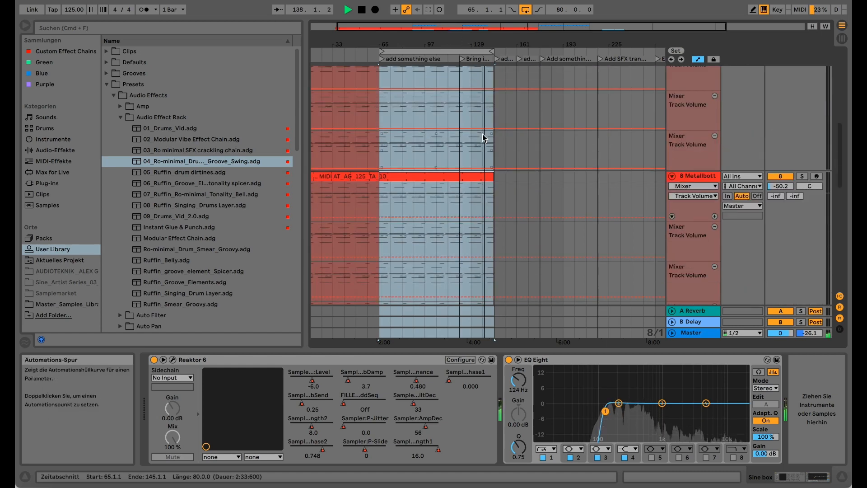
scroll(483, 138, "down", 5)
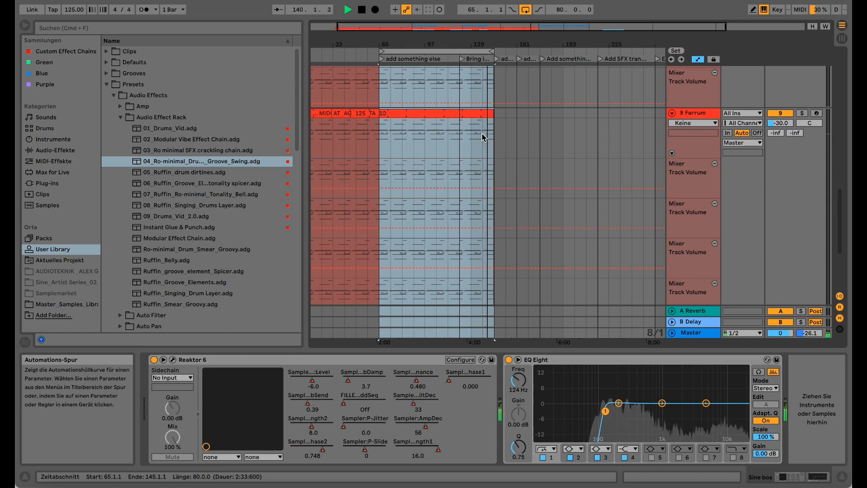
scroll(481, 132, "up", 8)
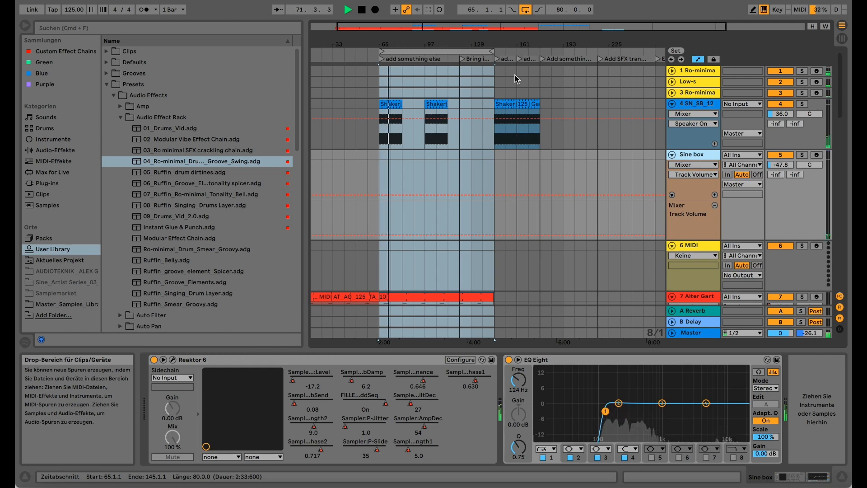
key("space")
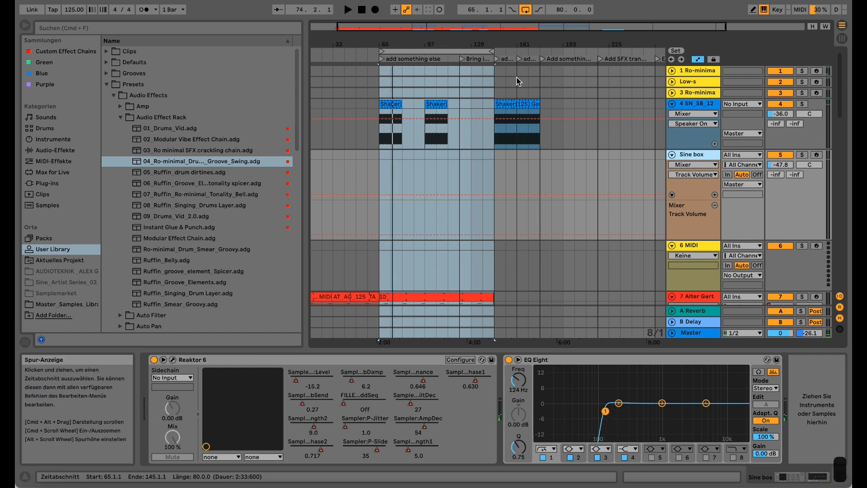
left_click(785, 157)
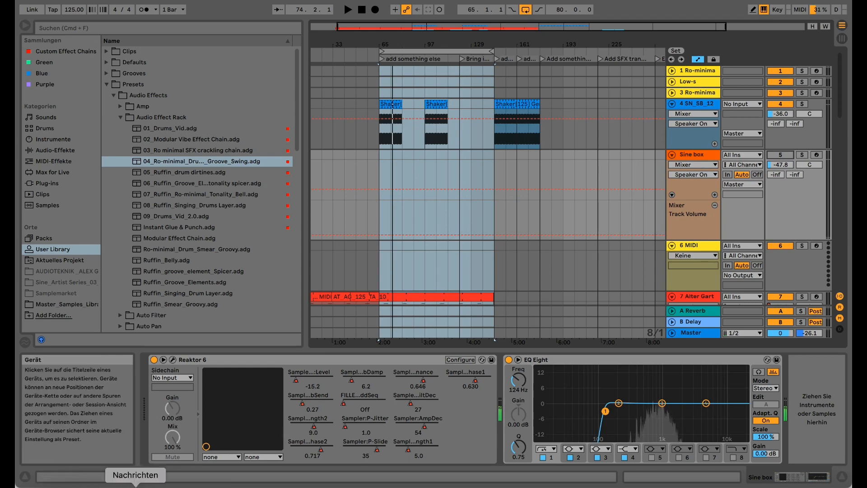
Step: Switch to the browser's deejay.de record page and preview Katmandhu Ascension, No Way, Kartuli Mistika and No Way (Vid Remix), pausing the last one
left_click(107, 486)
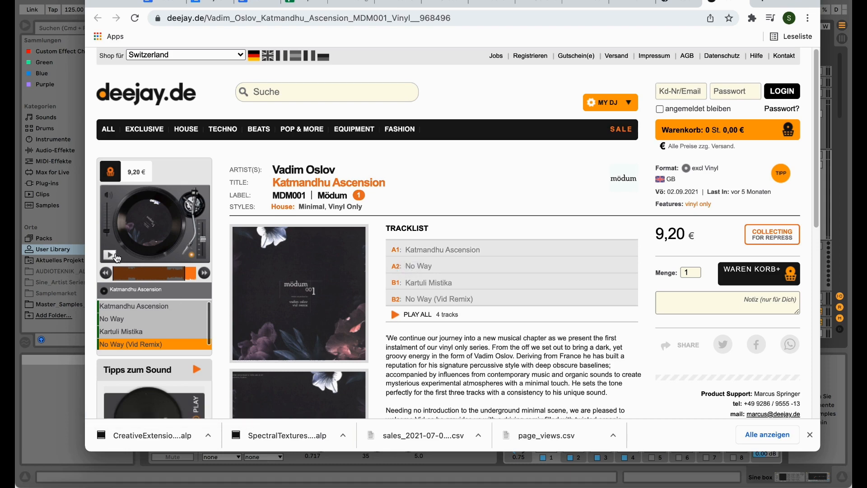
left_click(463, 249)
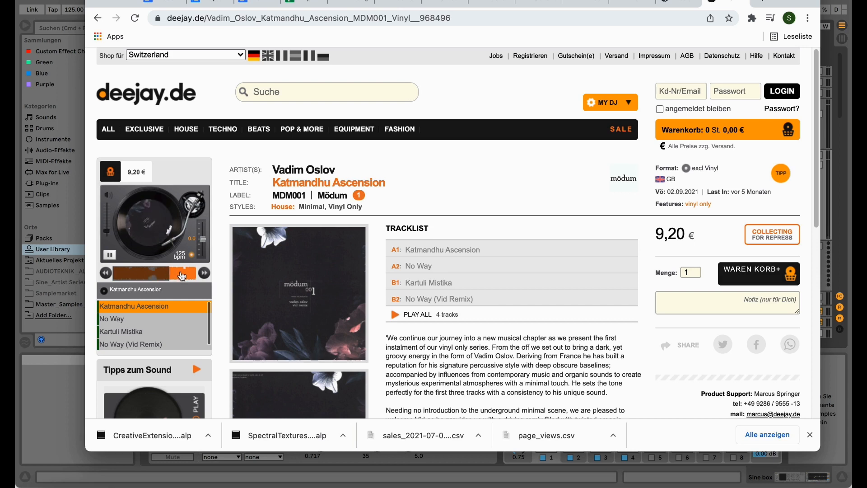
left_click(160, 318)
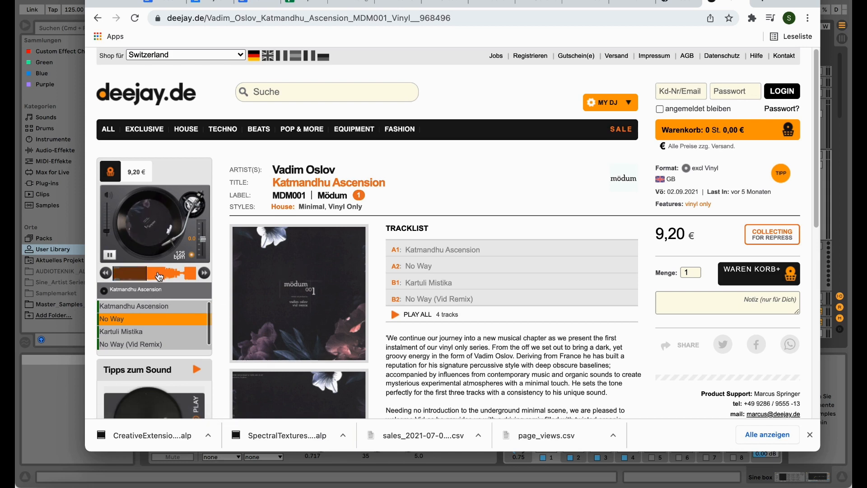
left_click(145, 333)
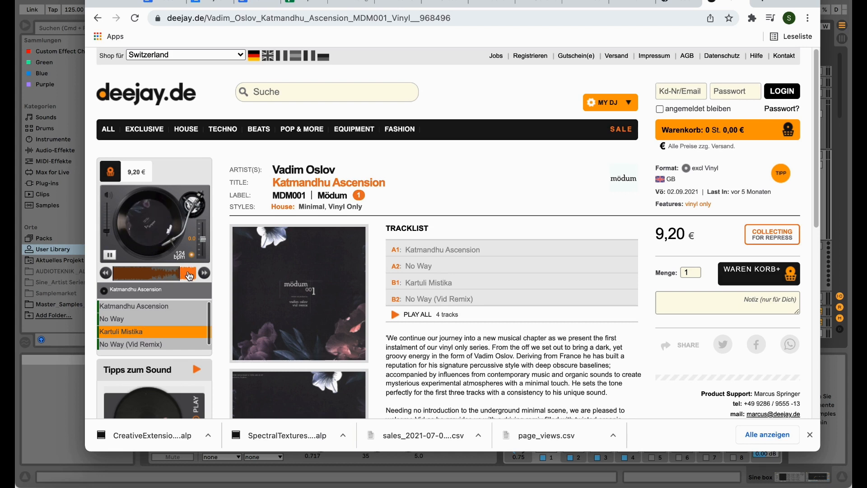
left_click(136, 344)
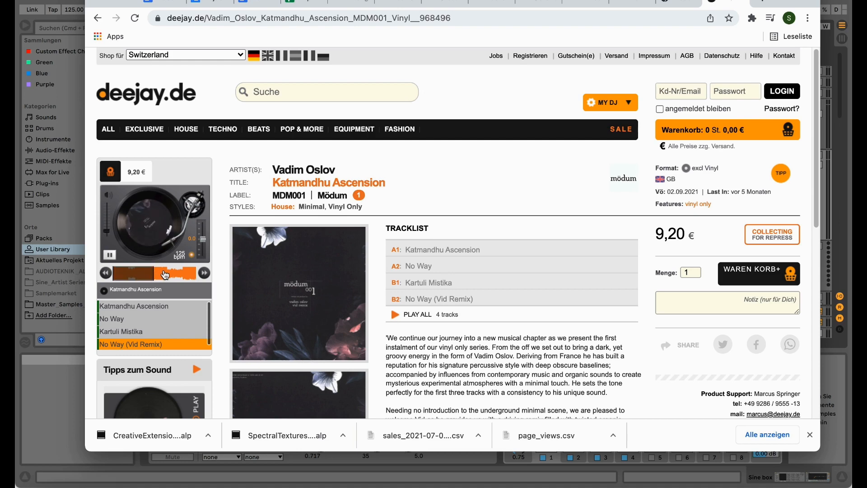
left_click(110, 255)
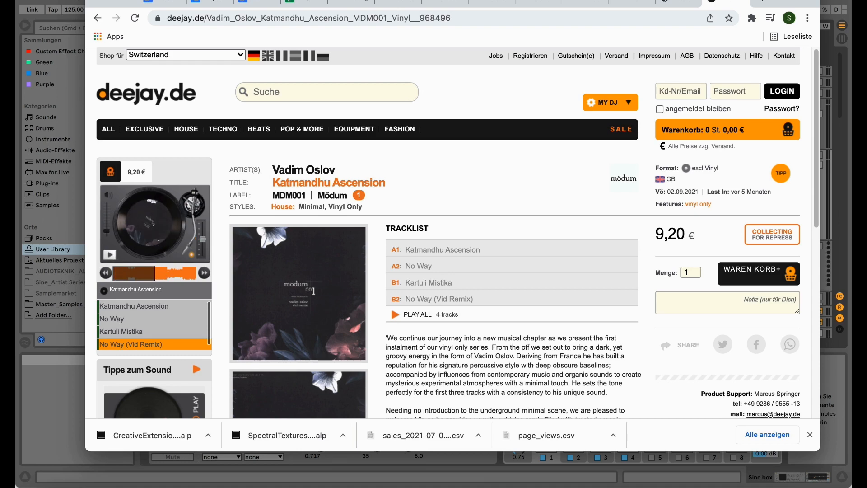
Step: Replay the No Way (Vid Remix) preview on the record page, pause it and return to Ableton Live
key("super+Tab")
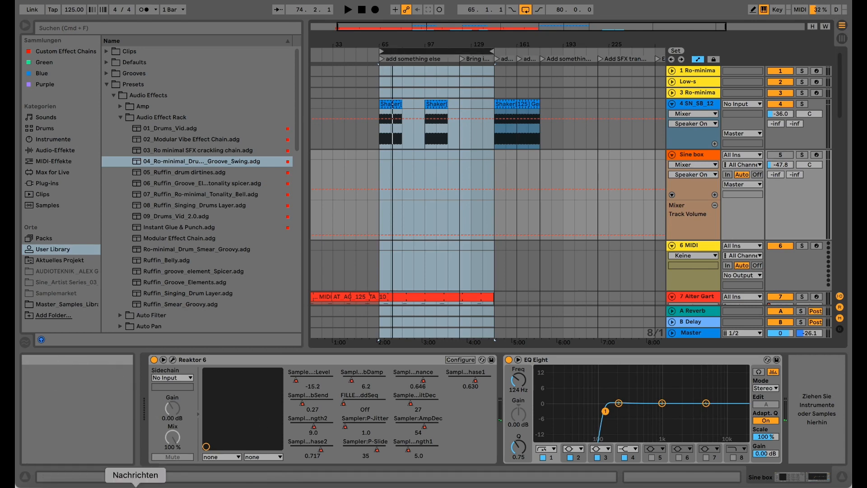
left_click(110, 485)
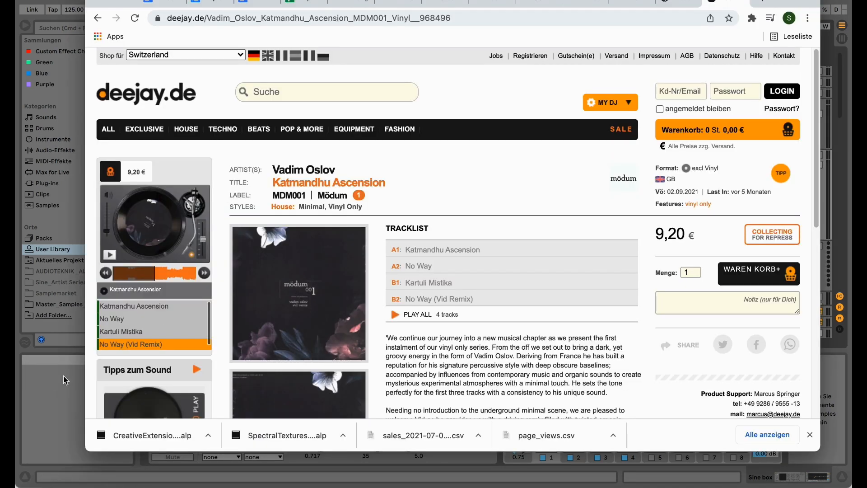
left_click(66, 404)
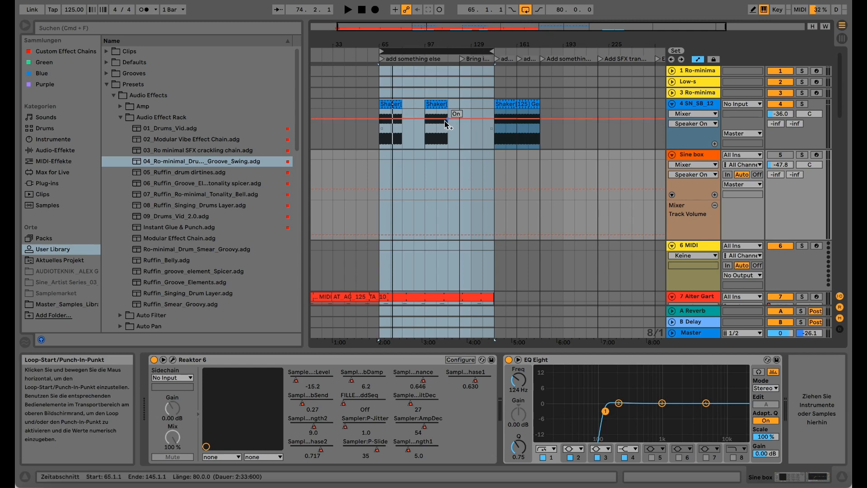
left_click(108, 484)
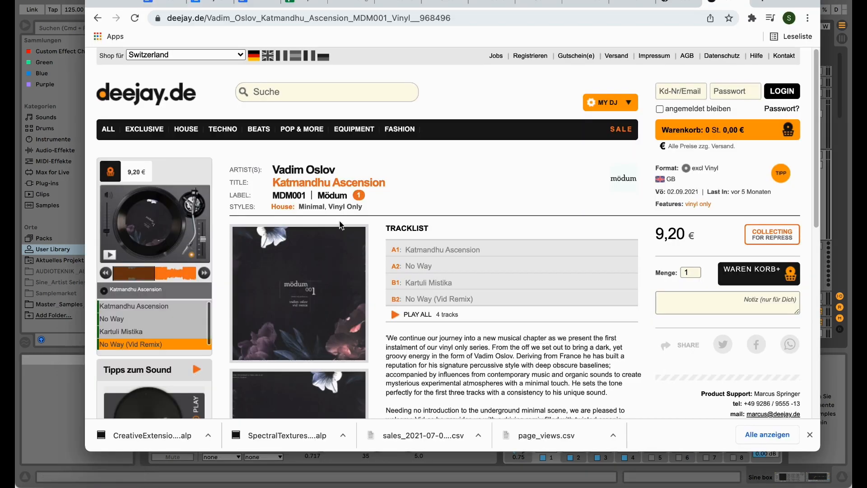
left_click(392, 302)
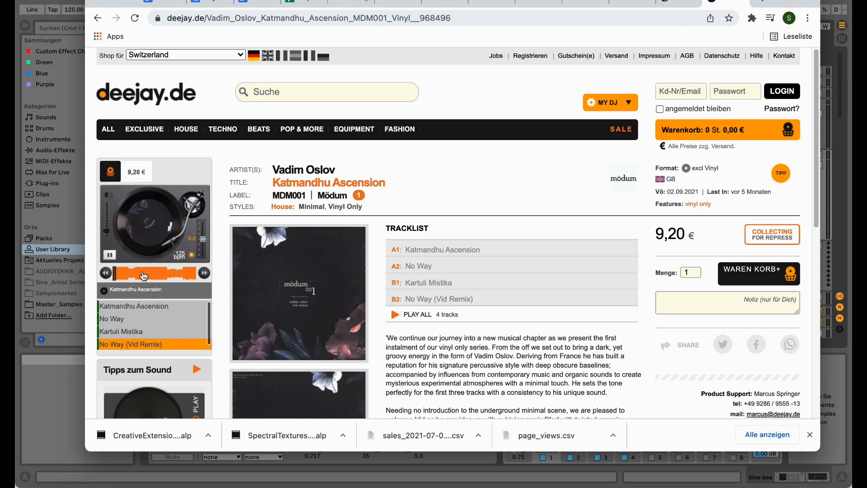
left_click(109, 256)
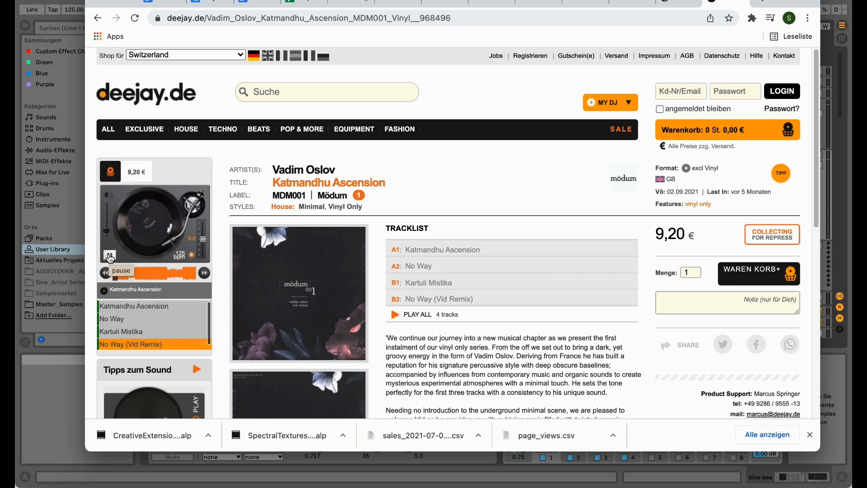
left_click(65, 332)
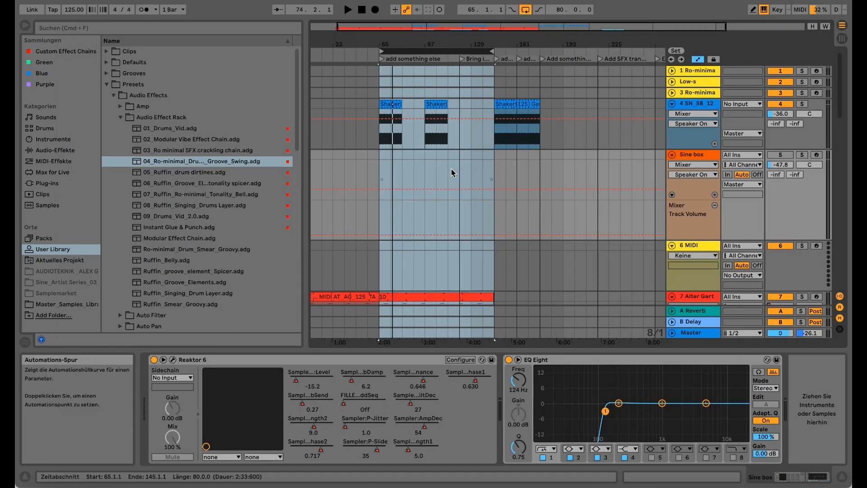
Step: Examine the automation lanes and Instant minimal drum machine settings of the Low-s and 1 Ro-minimal tracks, leaving both folded
left_click(672, 82)
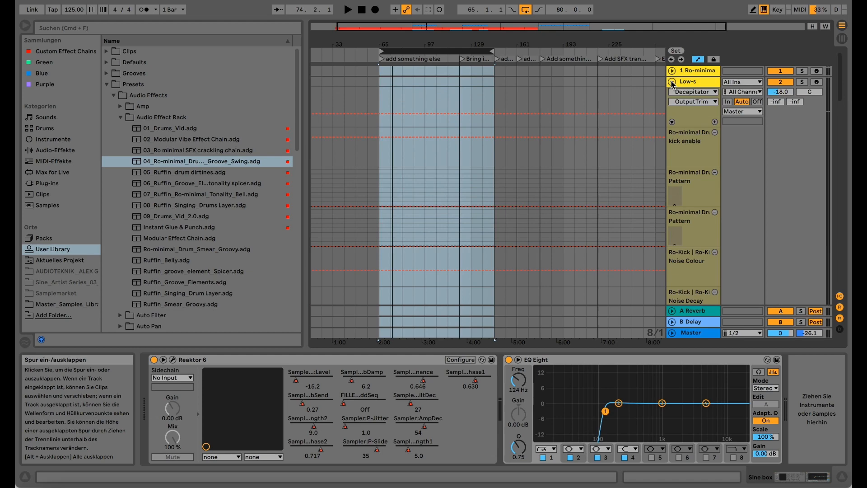
left_click(672, 82)
left_click(686, 82)
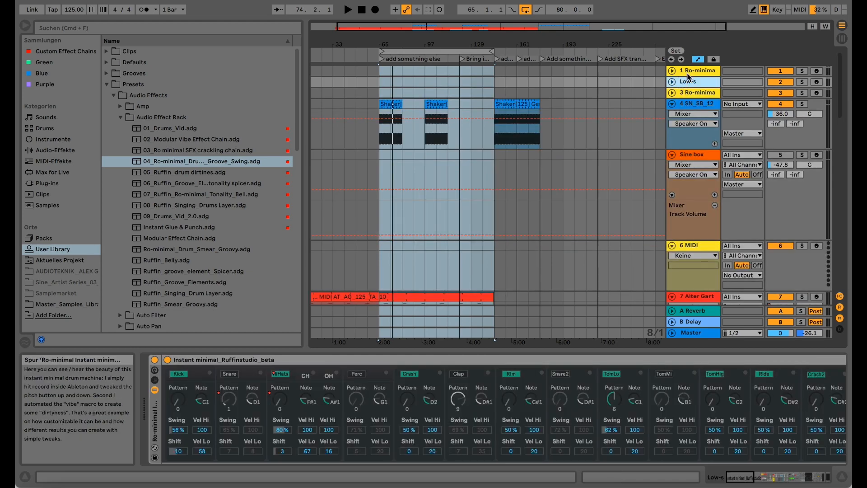
left_click(687, 73)
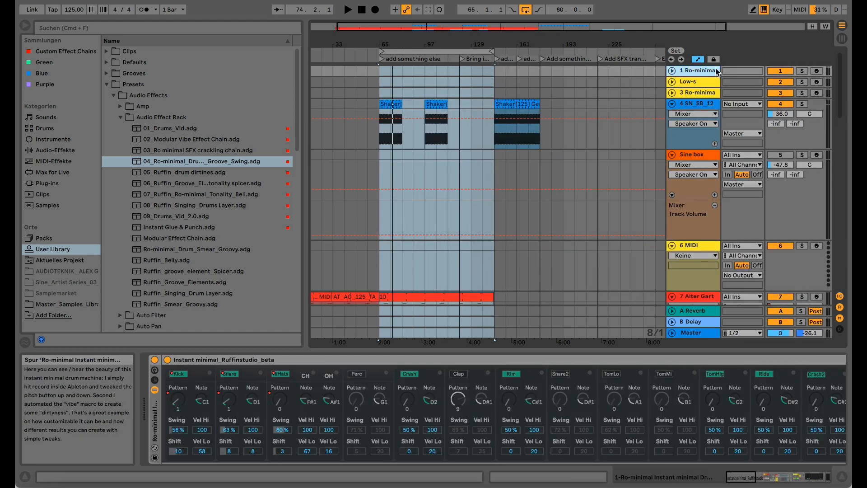
left_click(672, 73)
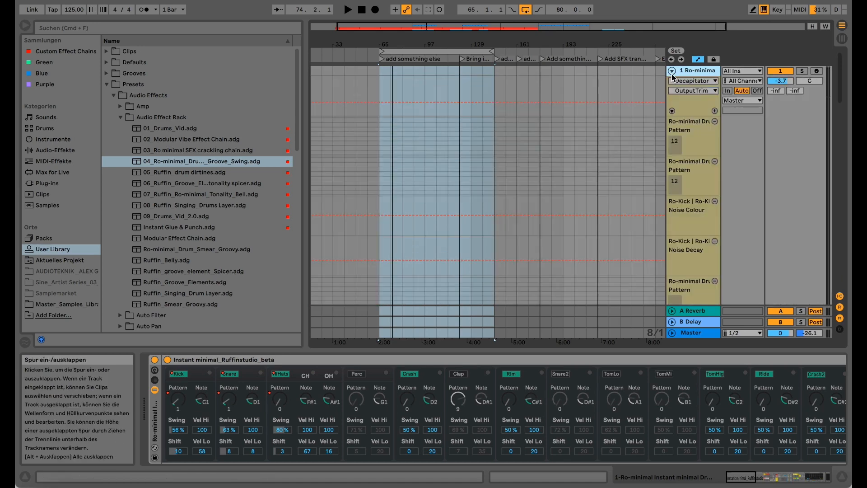
left_click(671, 72)
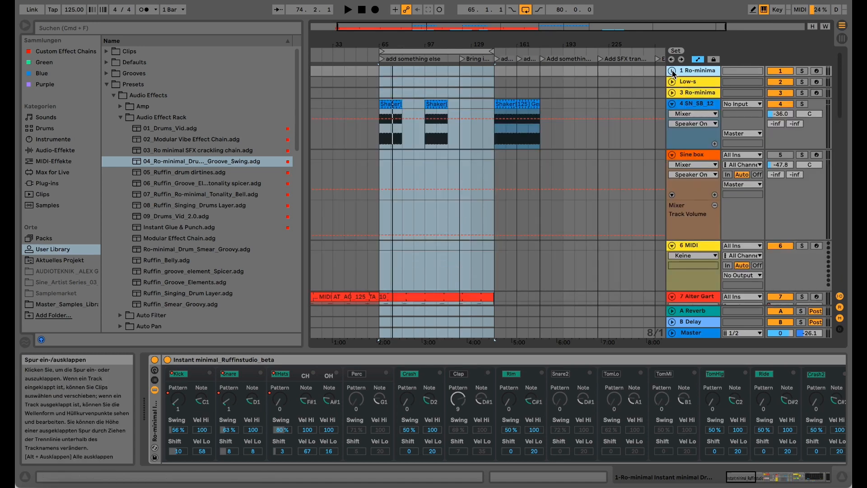
left_click(672, 72)
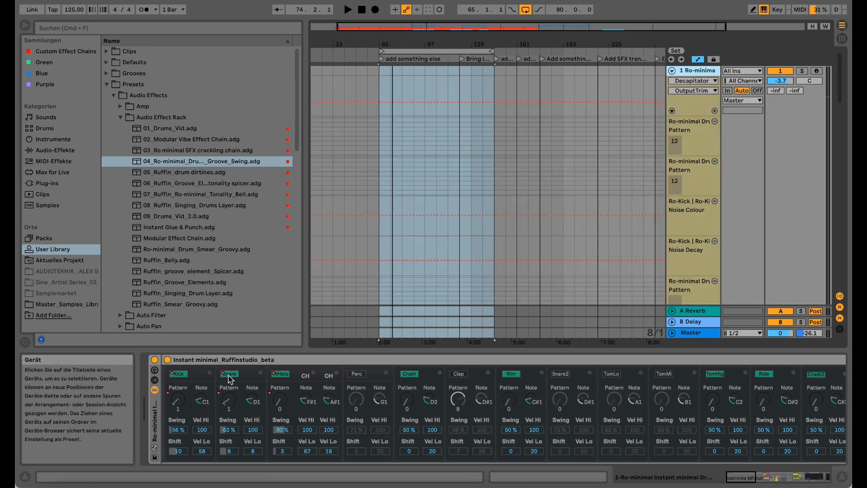
mouse_move(708, 75)
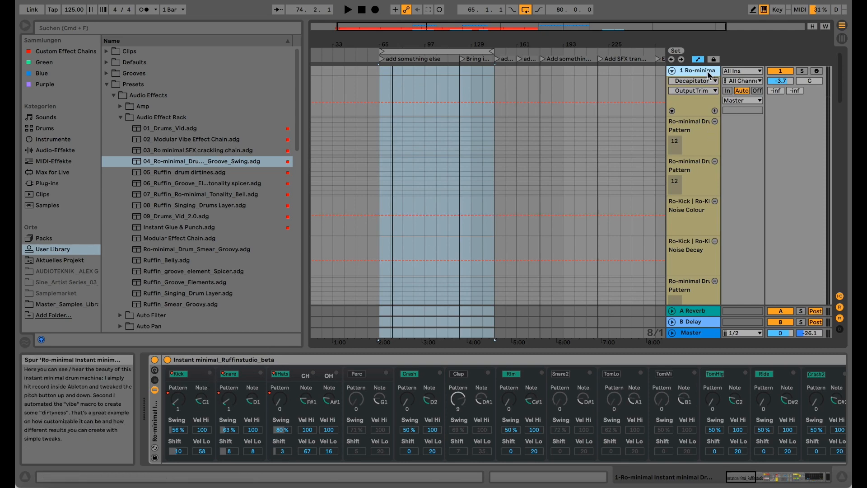
left_click(671, 71)
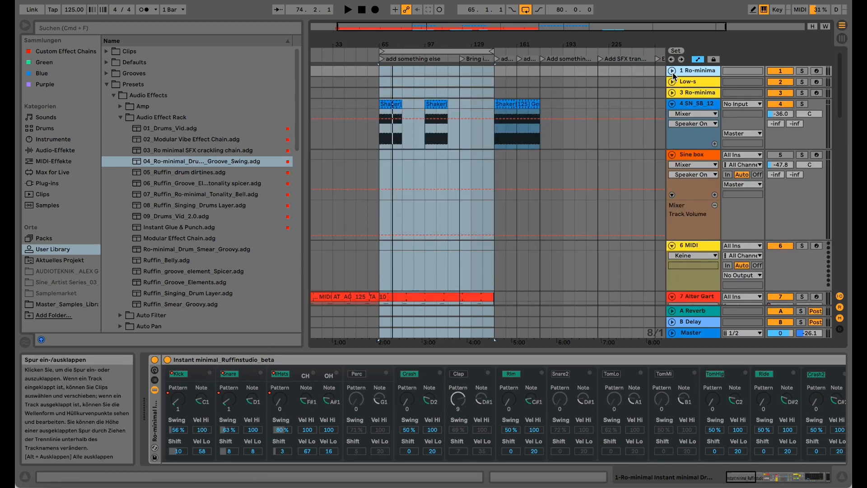
Step: Solo and briefly play the 1 Ro-minimal track, and compare its drum machine settings with those of the Low-s track
left_click(802, 71)
key("space")
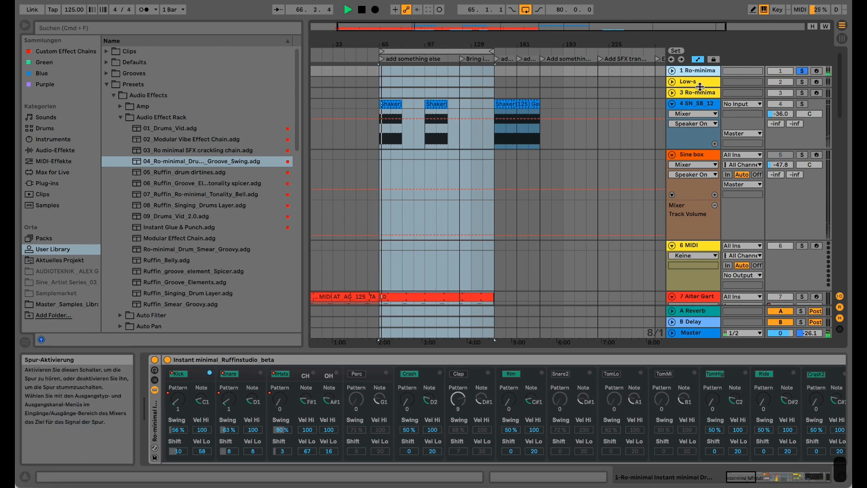
left_click(699, 84)
key("space")
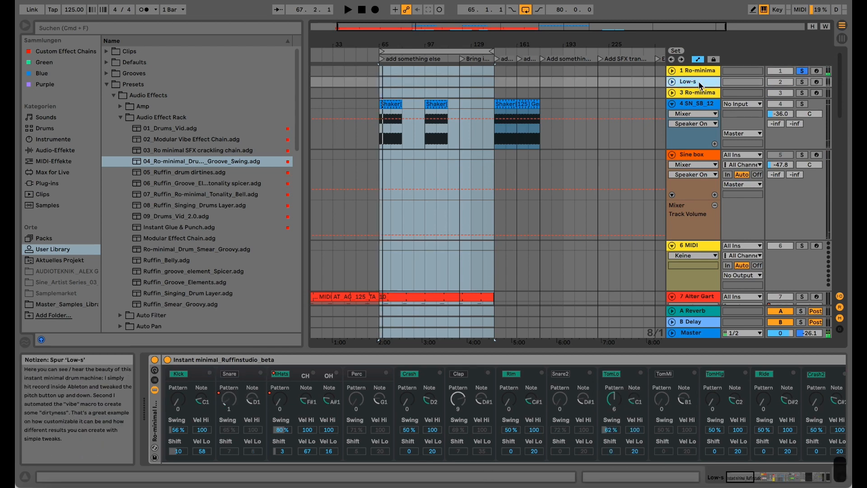
left_click(697, 71)
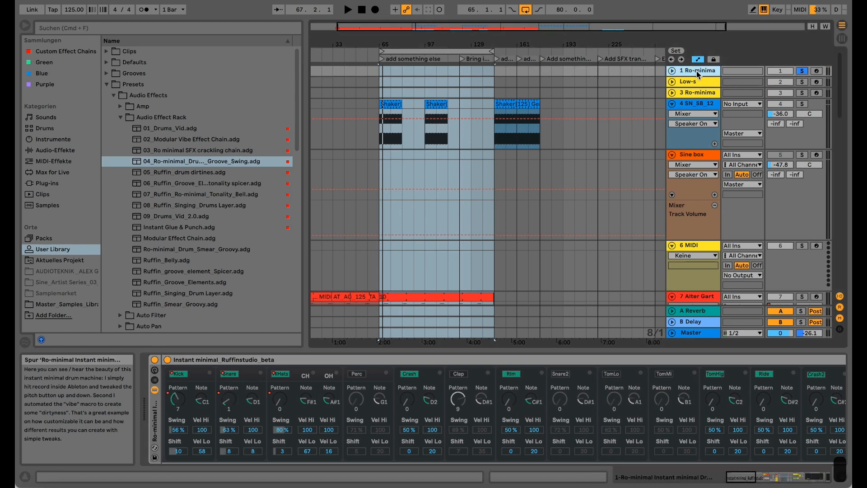
left_click(697, 82)
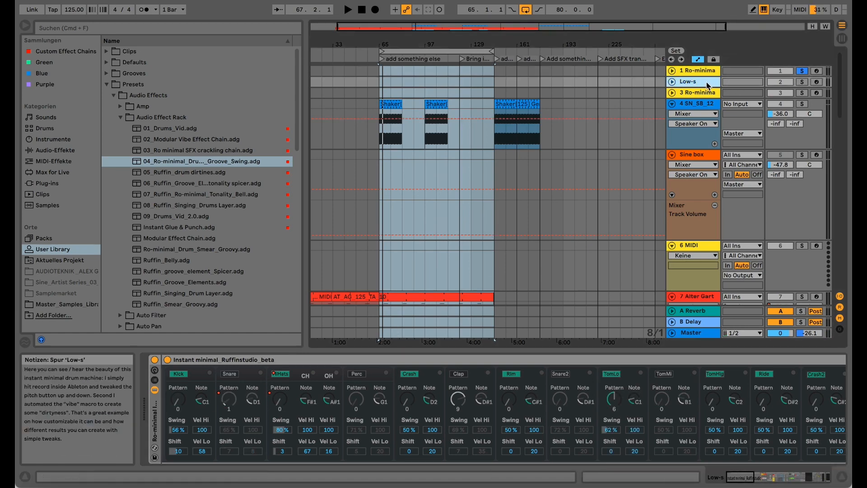
Step: Unfold the Low-s track, solo it alongside 1 Ro-minimal and briefly play the loop from bar 65 while viewing its drum rack
left_click(736, 482)
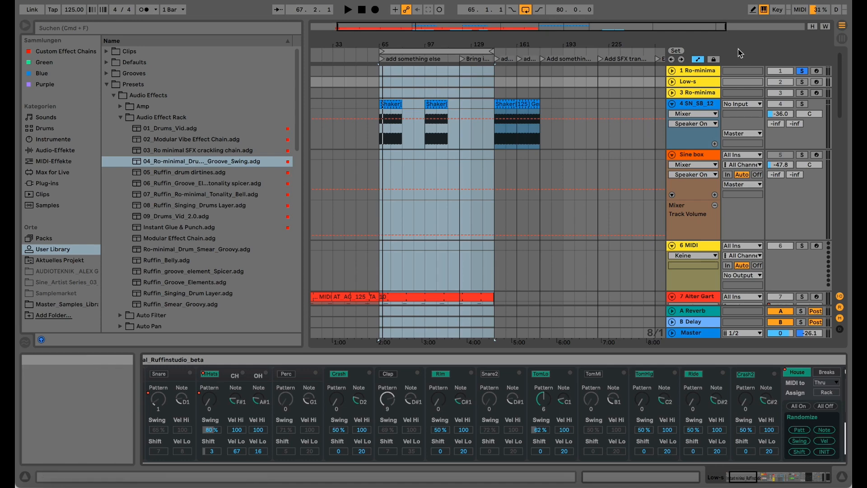
left_click(671, 82)
left_click(687, 83)
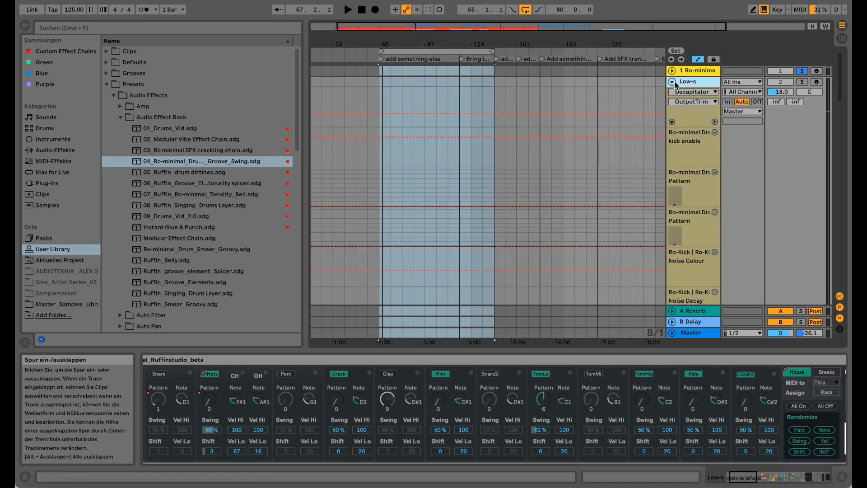
left_click(802, 81)
left_click(418, 51)
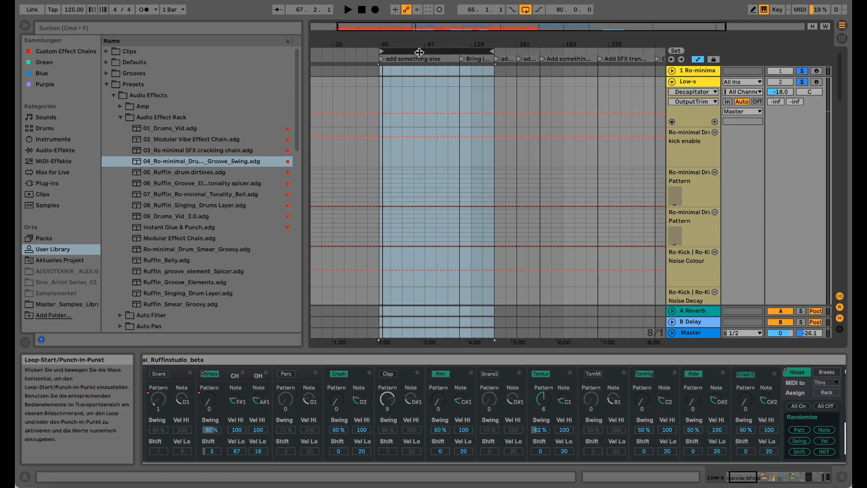
key("space")
left_click(691, 83)
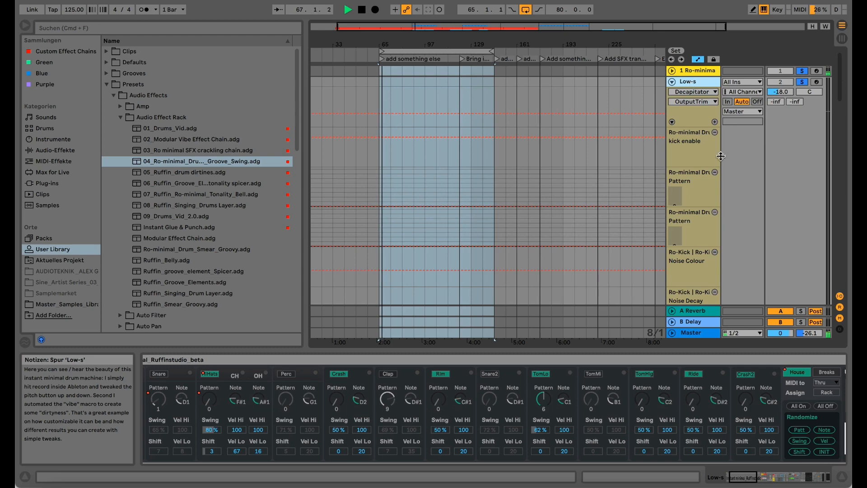
mouse_move(776, 478)
left_mouse_down()
mouse_move(753, 479)
mouse_move(782, 481)
left_mouse_up()
key("space")
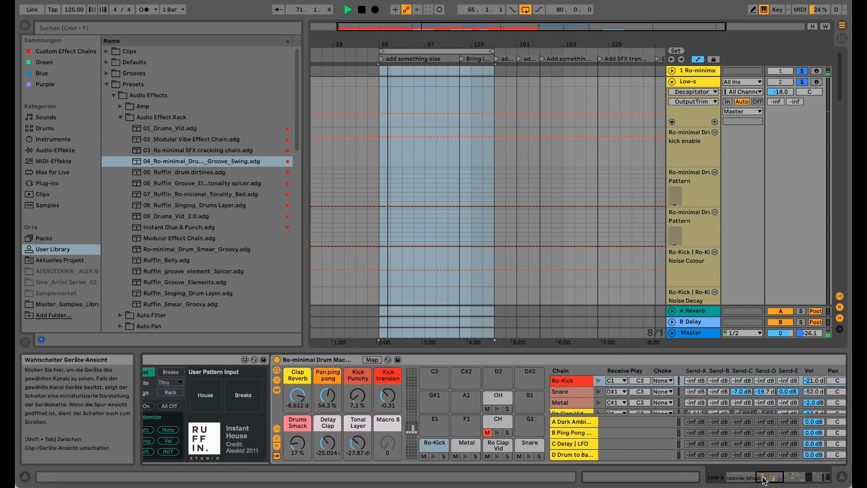
Step: Display the Ro-Kick Pitch automation on the Low-s track around bar 65 and undo the stray change to its curve
left_click(690, 82)
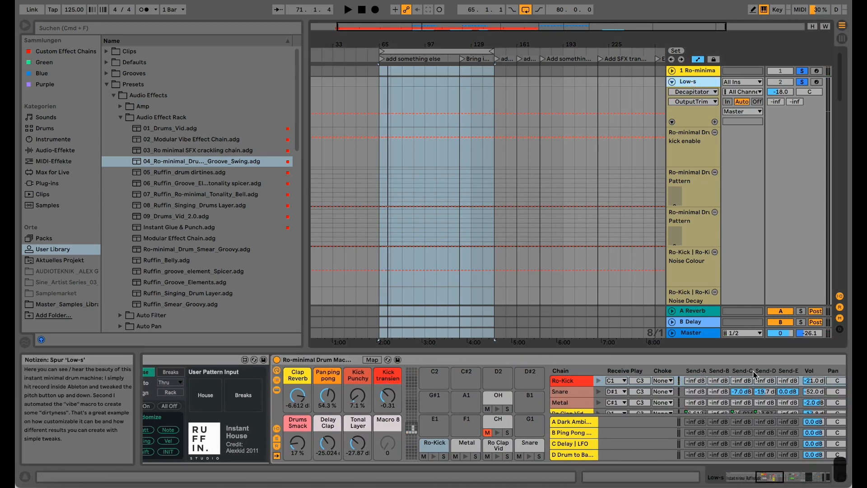
left_click(774, 479)
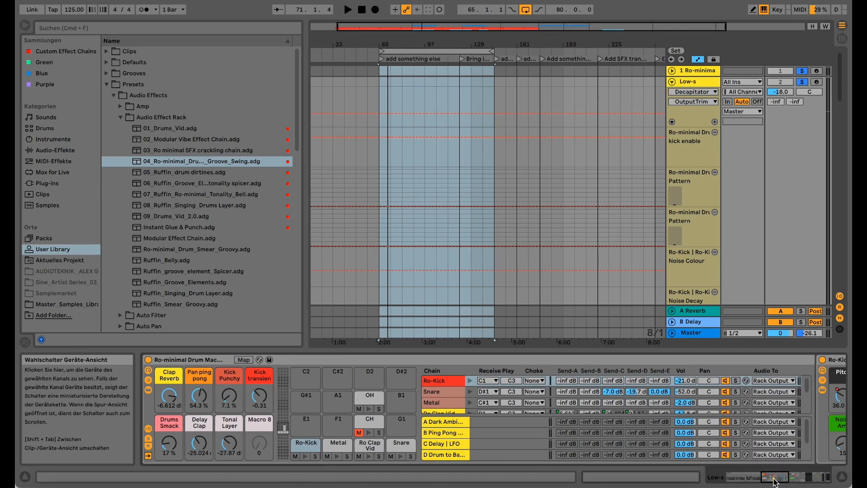
left_click_drag(774, 481, 796, 479)
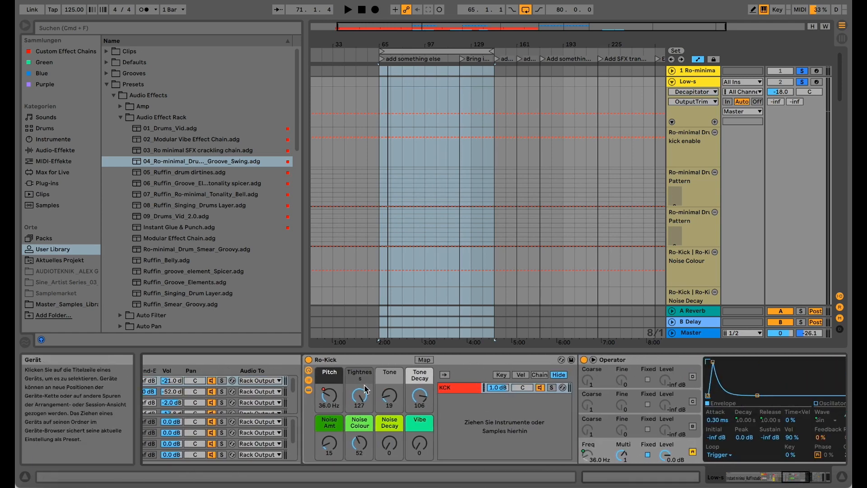
left_click(331, 397)
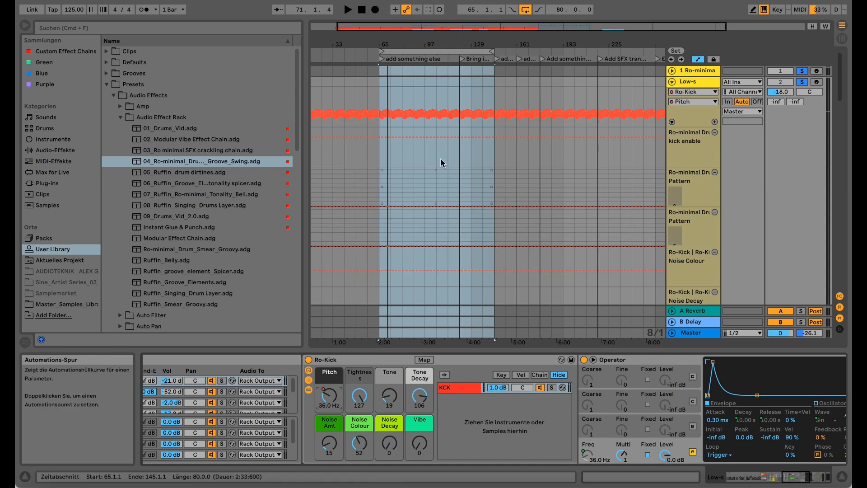
left_click_drag(433, 43, 443, 92)
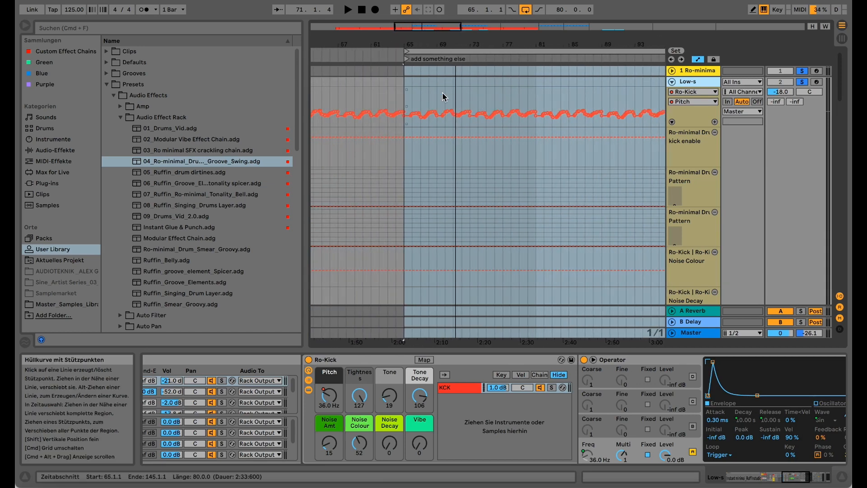
left_click(404, 99)
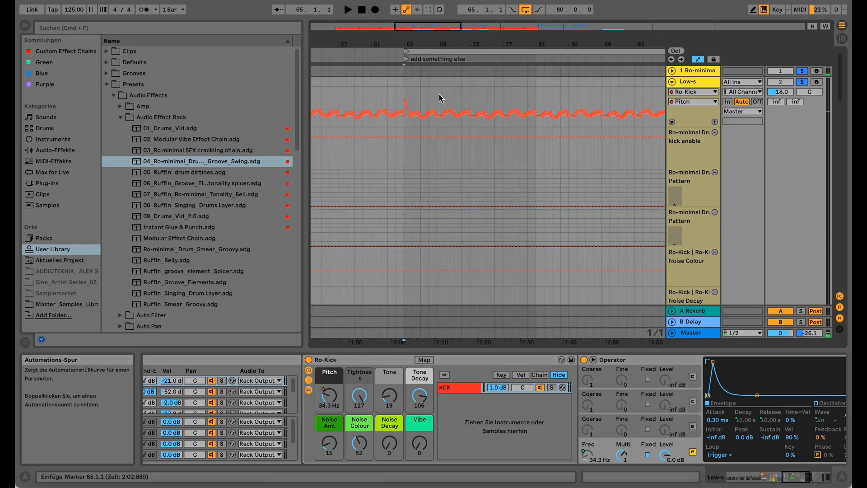
mouse_move(406, 102)
key("super+z")
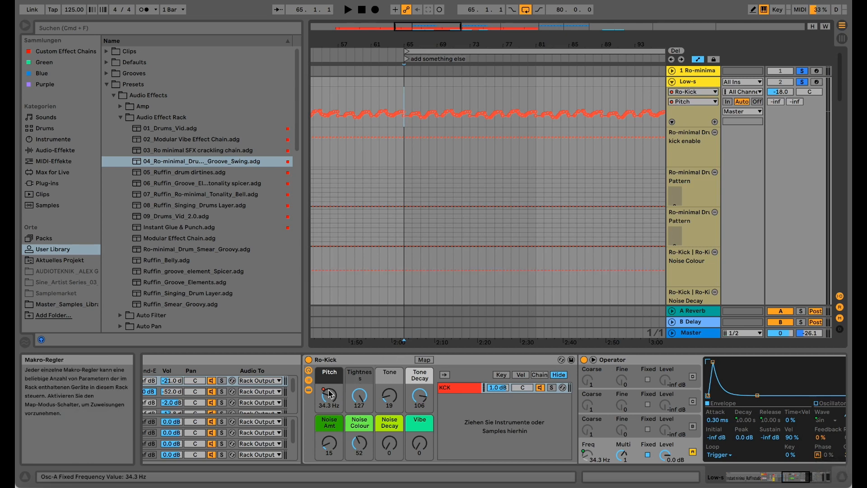
Step: Unsolo 1 Ro-minimal, play Low-s on its own and display the Ro-Kick Tightness automation
left_click(802, 70)
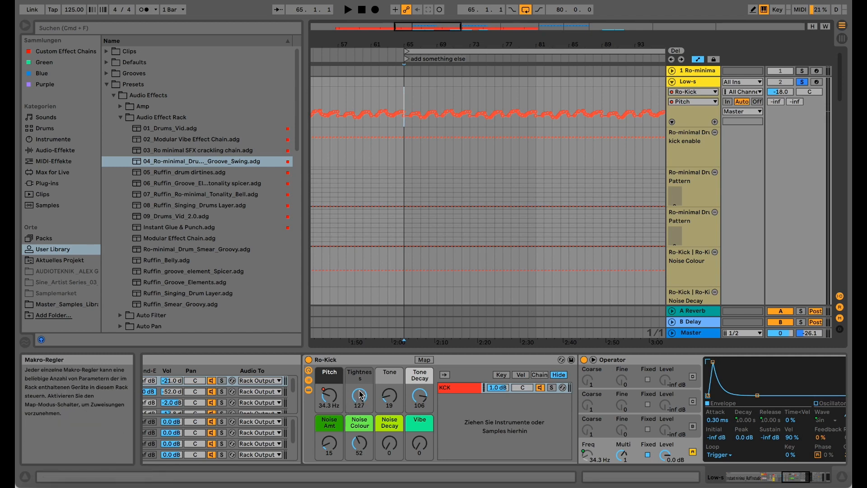
key("space")
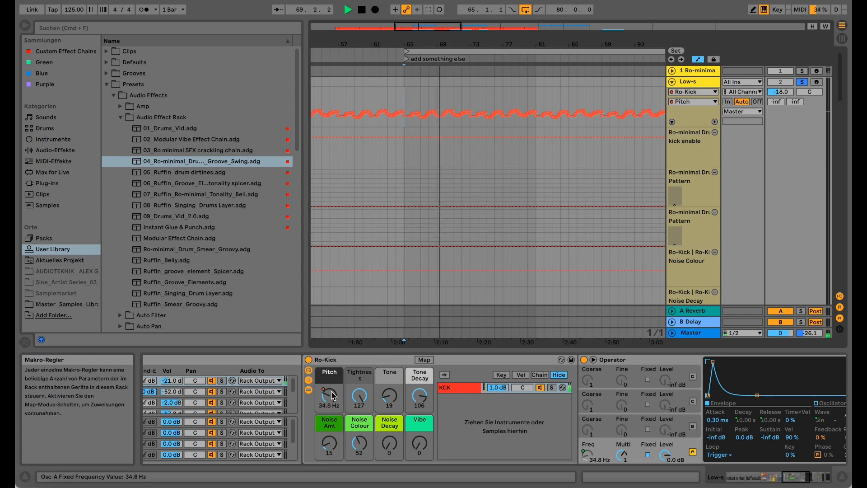
mouse_move(359, 396)
left_mouse_down()
mouse_move(360, 442)
mouse_move(359, 395)
left_mouse_up()
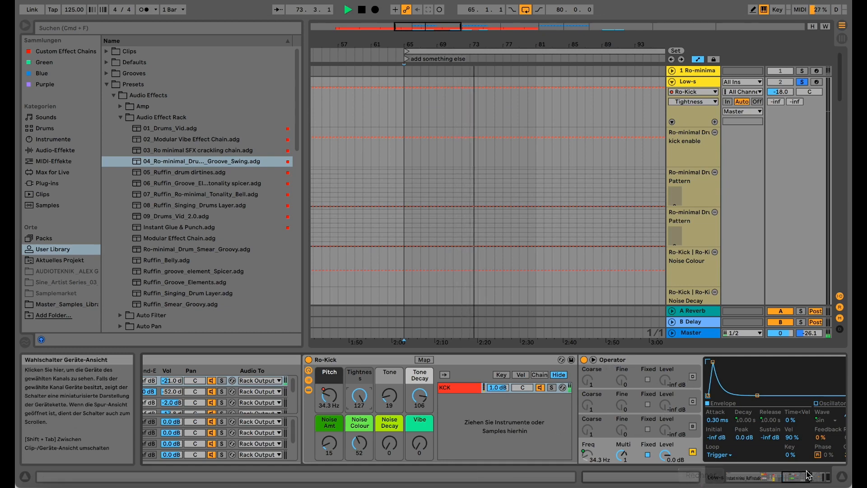
mouse_move(797, 477)
left_mouse_down()
mouse_move(812, 476)
mouse_move(784, 481)
left_mouse_up()
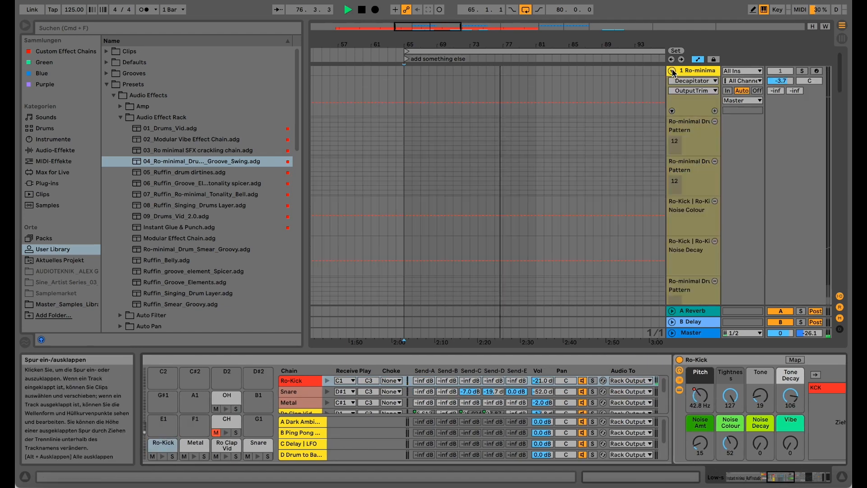
Step: Switch to Session view, briefly solo the Ro-Kick chain of the 1 Ro-minimal track, unsolo it and return to the Arrangement
key("Tab")
left_click(407, 324)
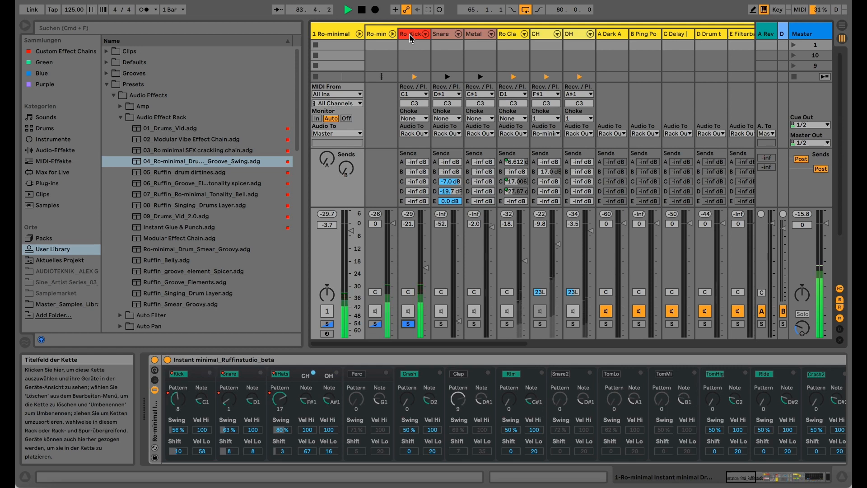
left_click(407, 324)
key("Tab")
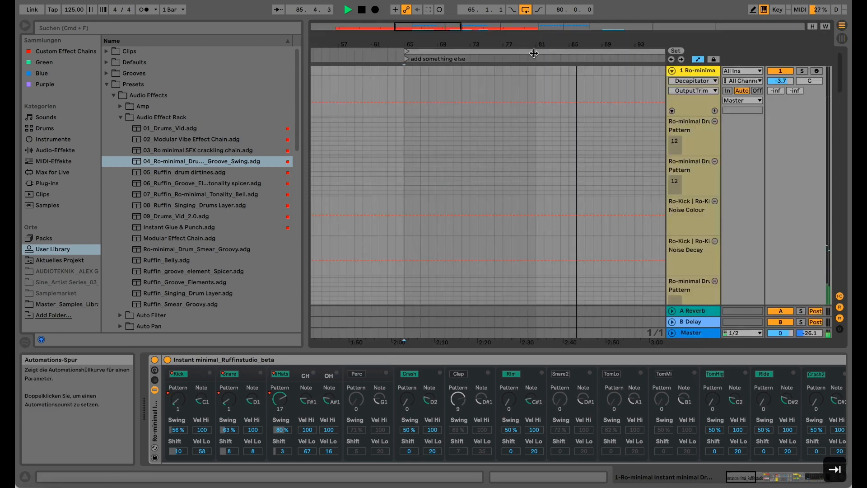
Step: Select the loop range from bar 65 to 145, look through the 1 Ro-minimal automation lanes and fold the 1 Ro-minimal and Low-s tracks
left_click(513, 52)
left_click_drag(513, 44, 512, 23)
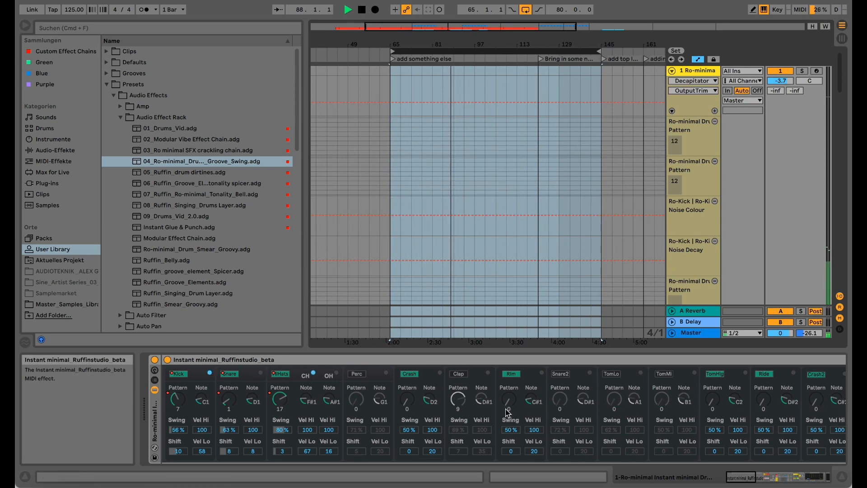
scroll(692, 144, "down", 4)
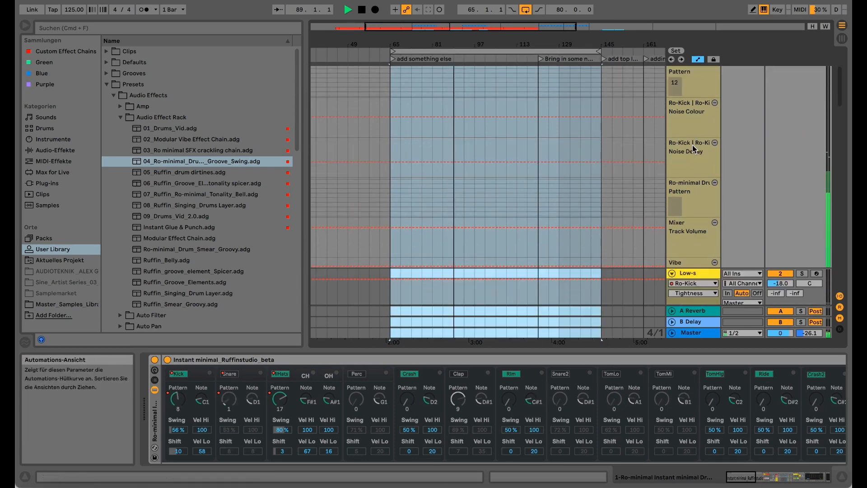
scroll(687, 130, "up", 5)
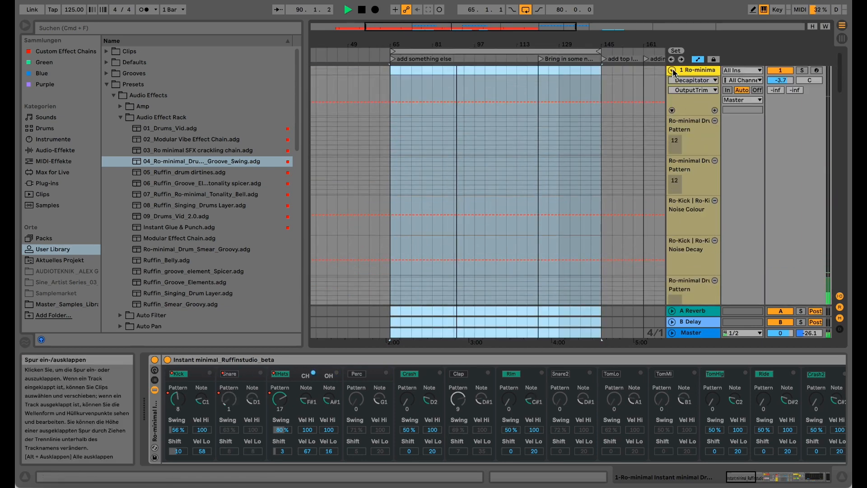
left_click(672, 81)
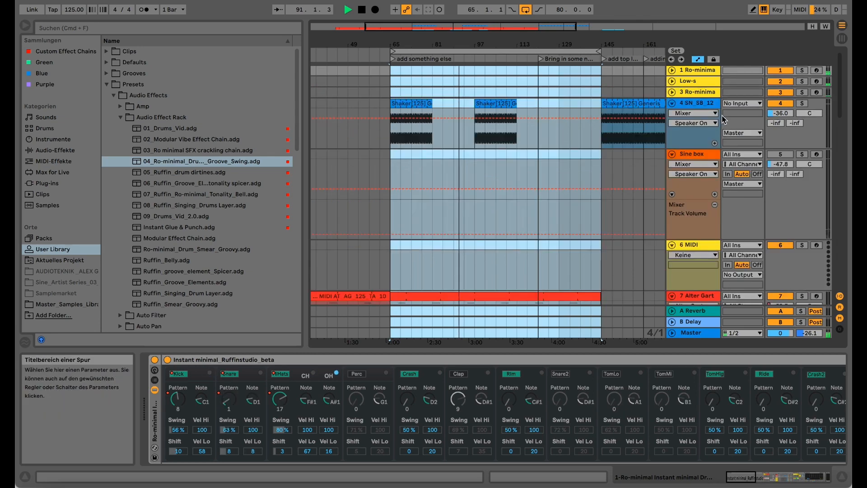
Step: Play all tracks from around bar 100, stop playback and compare the devices of the Low-s and 1 Ro-minimal tracks
left_click(779, 161)
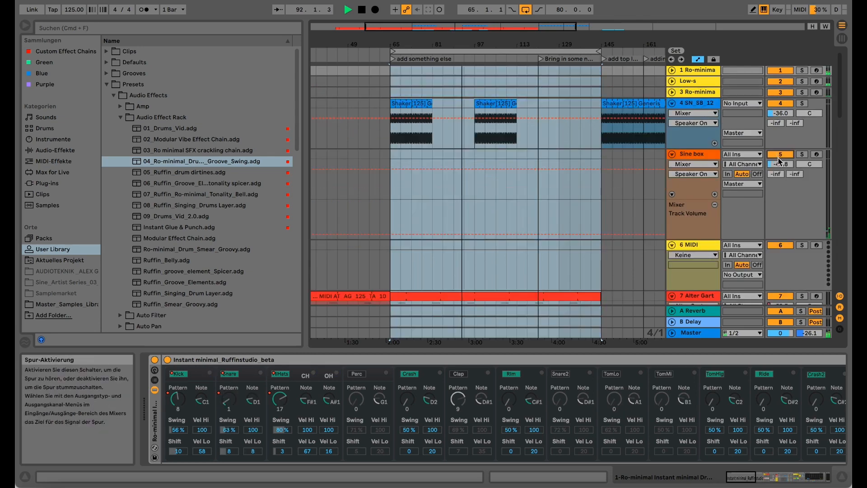
left_click(482, 47)
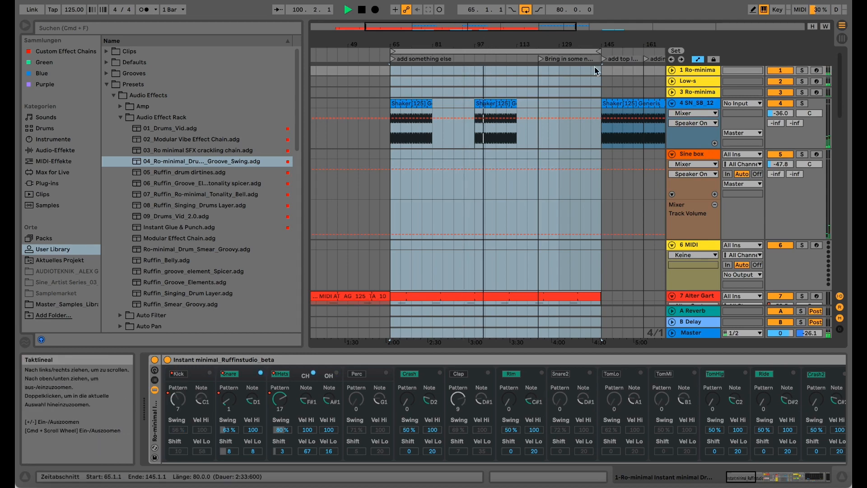
key("space")
left_click(710, 81)
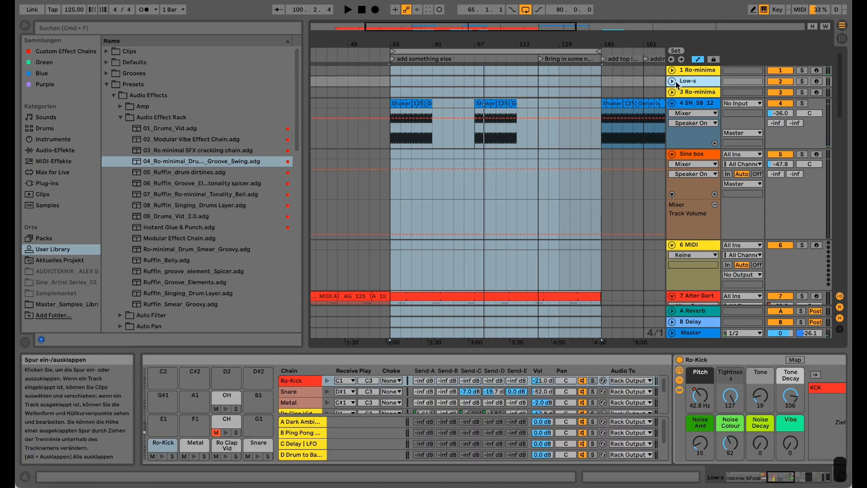
left_click(687, 72)
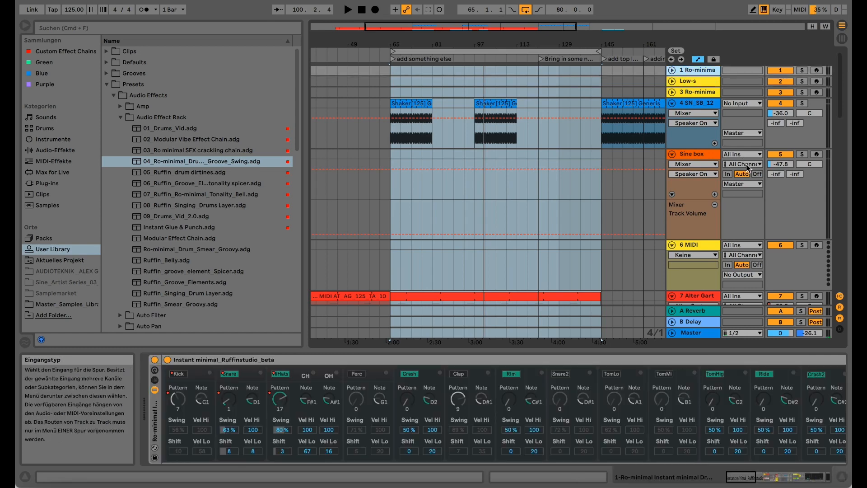
Step: Select track 4 SN_SB_12 and inspect its Shaker clips at bars 97 and 65
left_click(703, 109)
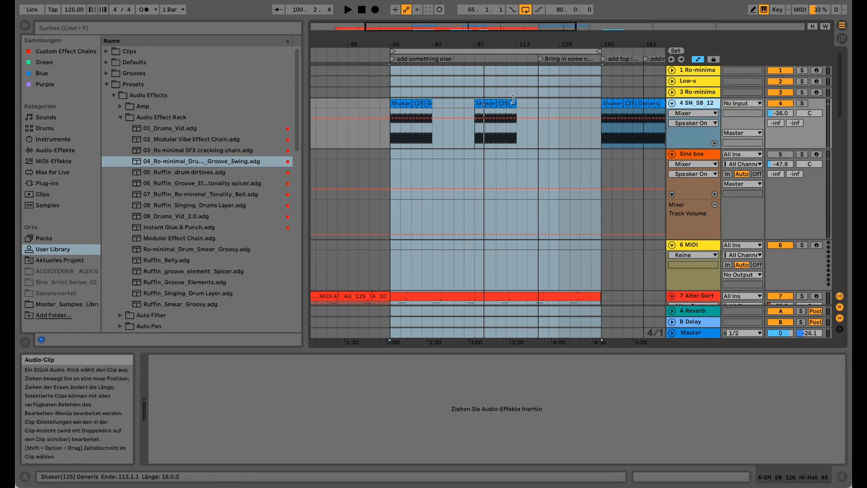
left_click(506, 105)
left_click(507, 104)
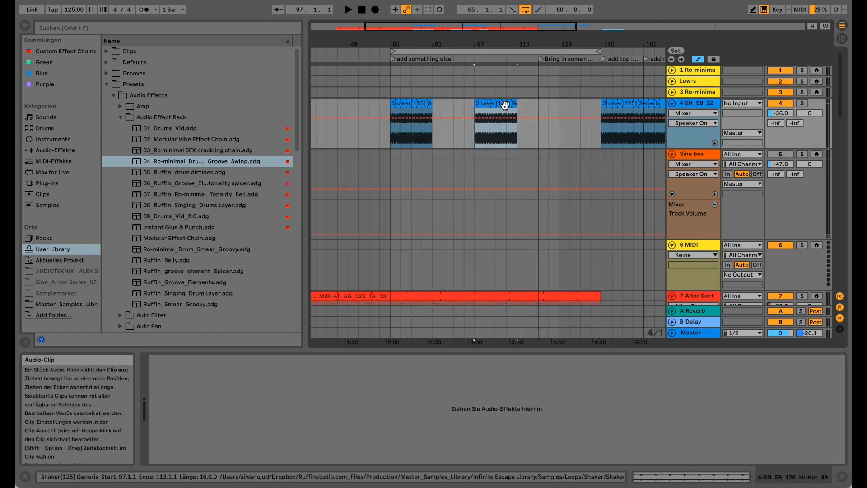
left_click(418, 105)
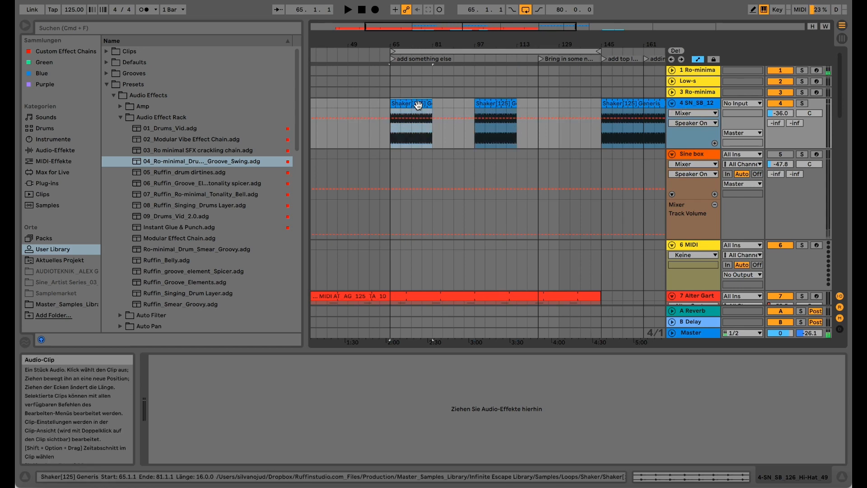
Step: Solo and play the Shaker track from bar 65 with its clip details open, adding 1 Ro-minimal and Low-s to the solo
left_click(803, 104)
key("space")
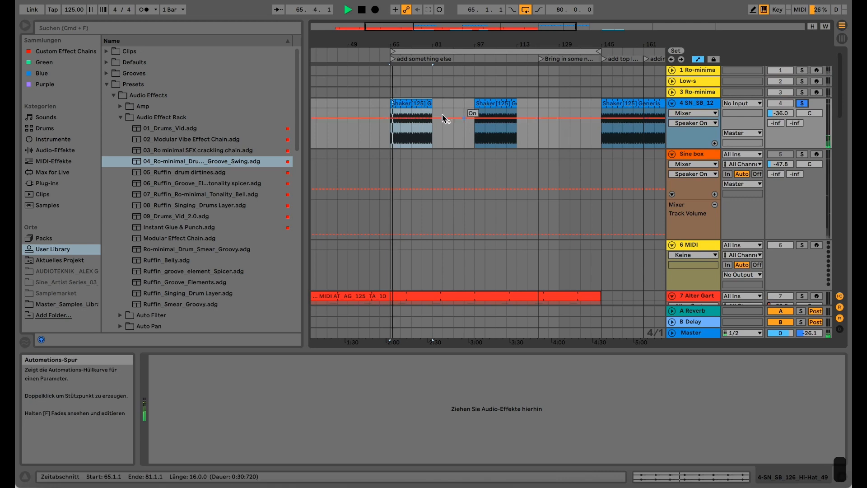
double_click(413, 107)
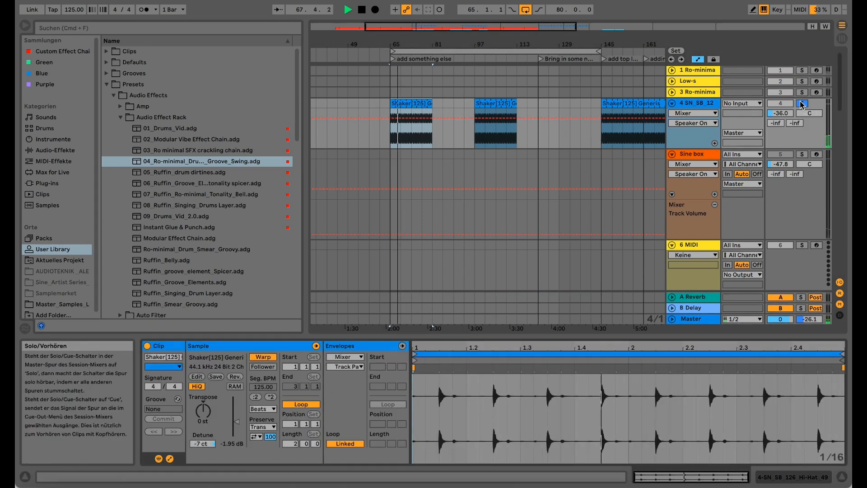
left_click(802, 71)
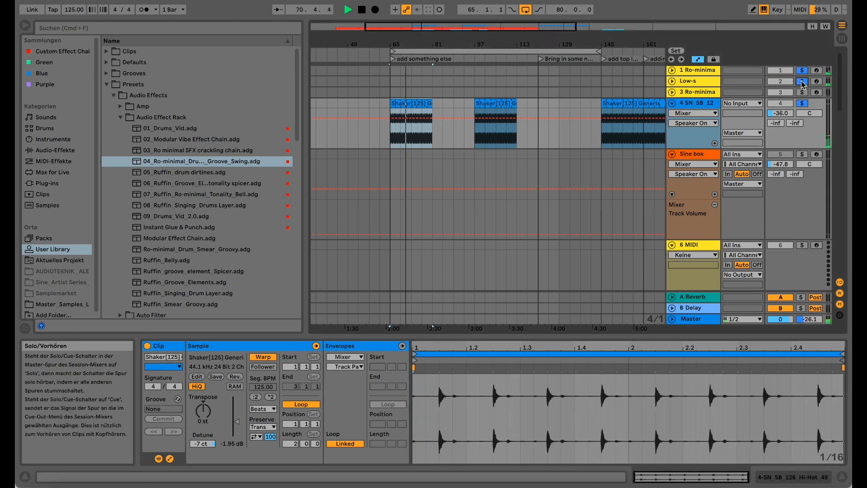
Step: Solo and play track 3 Ro-minimal from bar 65, inspecting its Ro-Kick macros and Instant minimal drum patterns
left_click(690, 82)
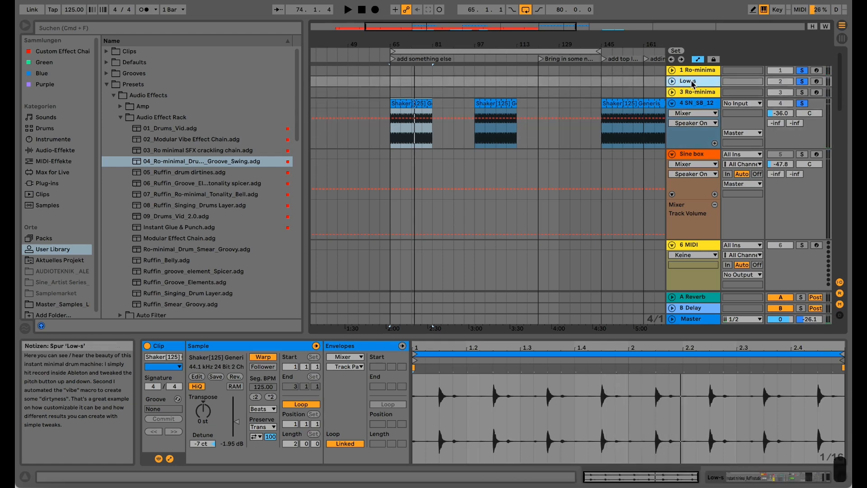
left_click(692, 94)
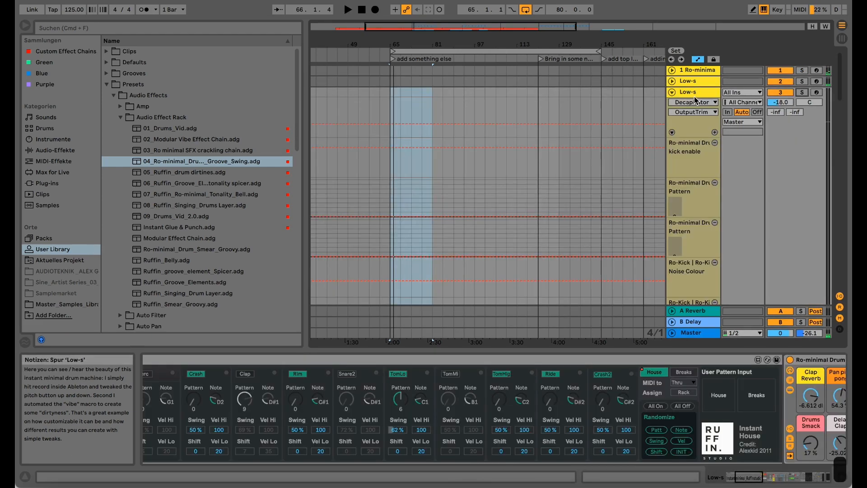
left_click(672, 92)
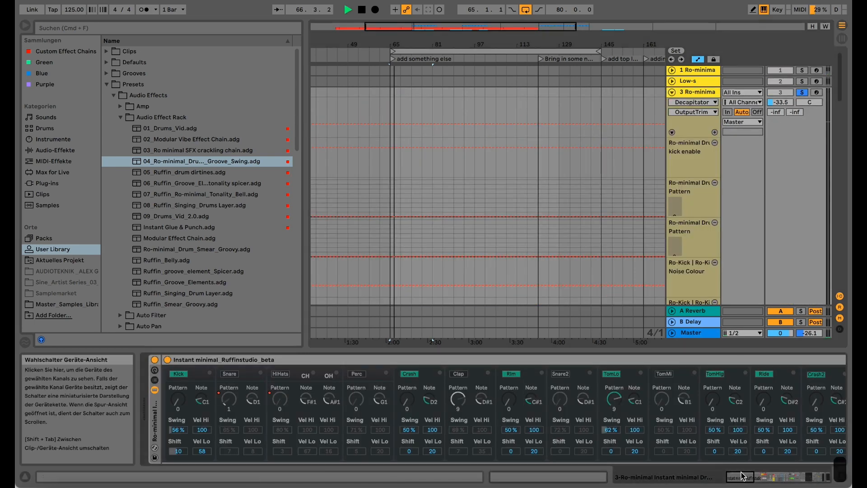
left_click_drag(740, 476, 789, 476)
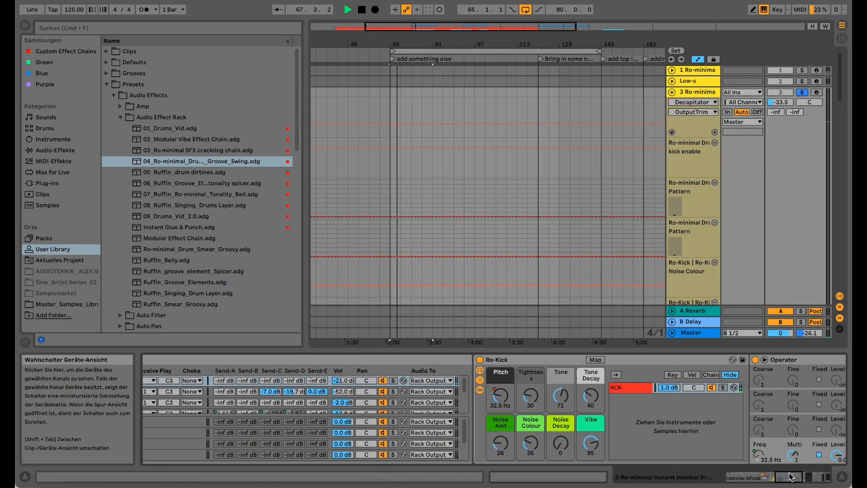
left_click_drag(499, 402, 530, 404)
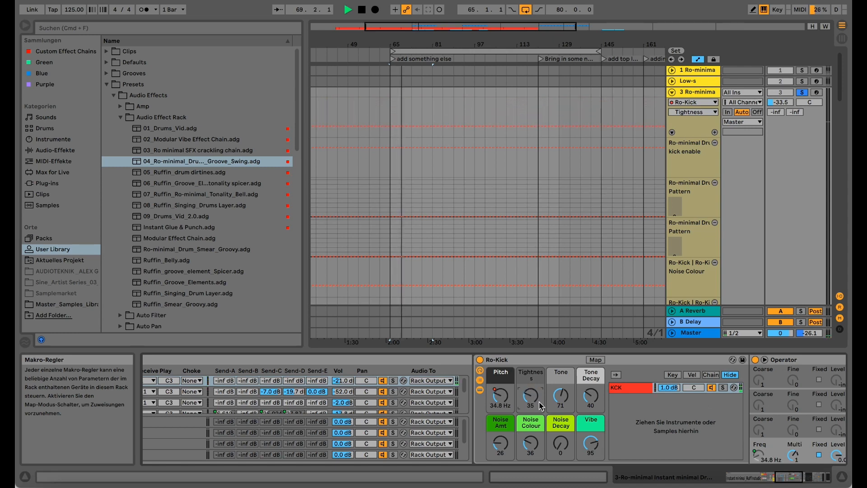
left_click_drag(787, 477, 745, 473)
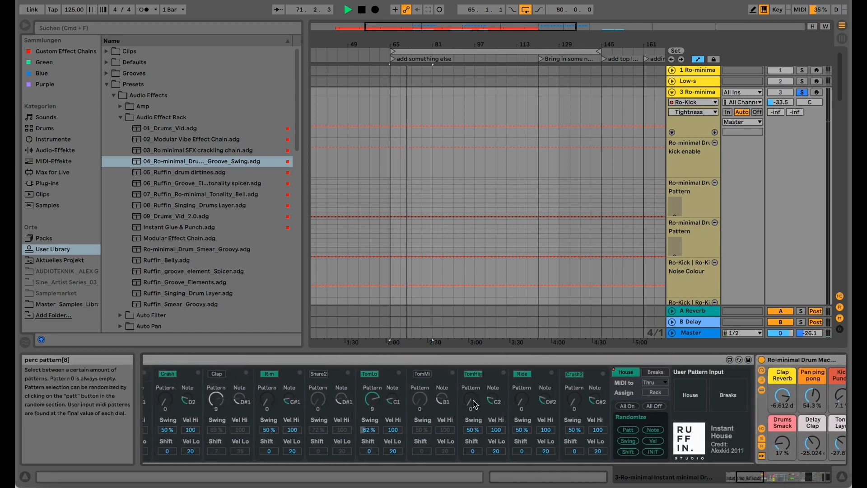
left_click(371, 398)
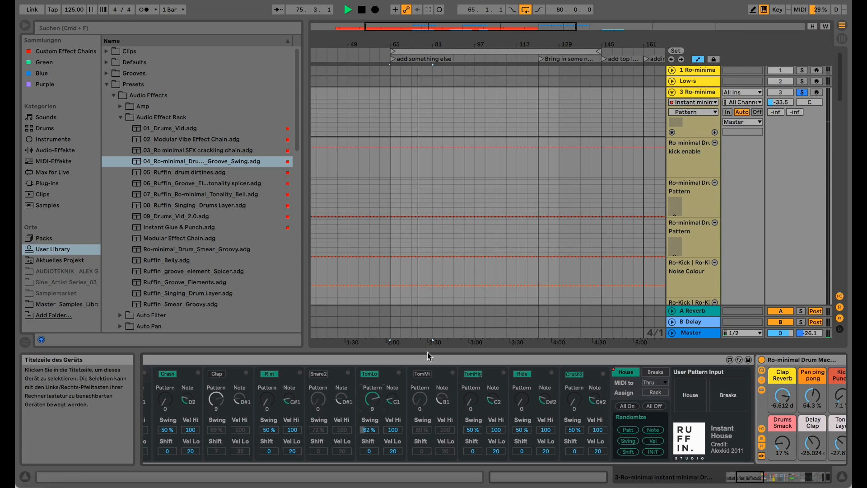
Step: Add Low-s and 1 Ro-minimal to the solo during playback and fold track 3 Ro-minimal
left_click(803, 82)
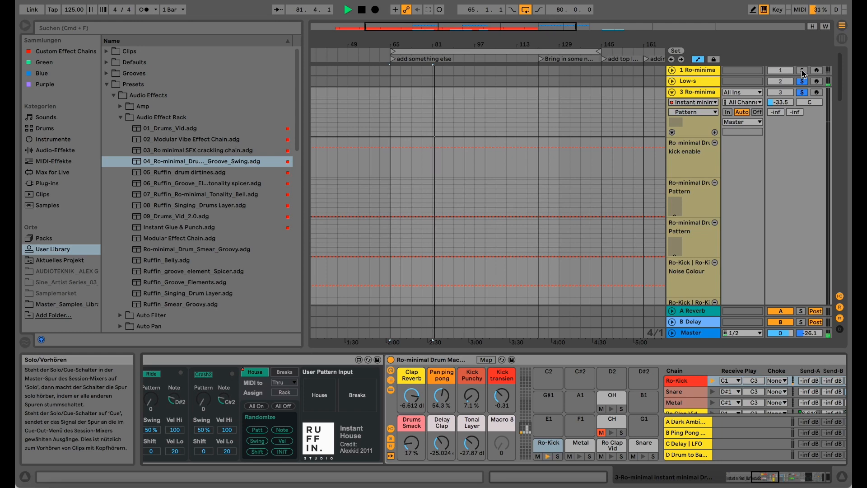
left_click(802, 71)
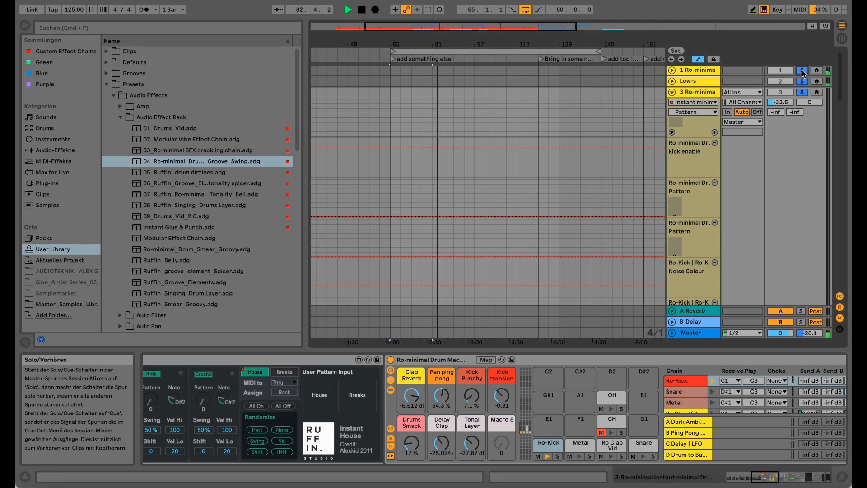
left_click(671, 92)
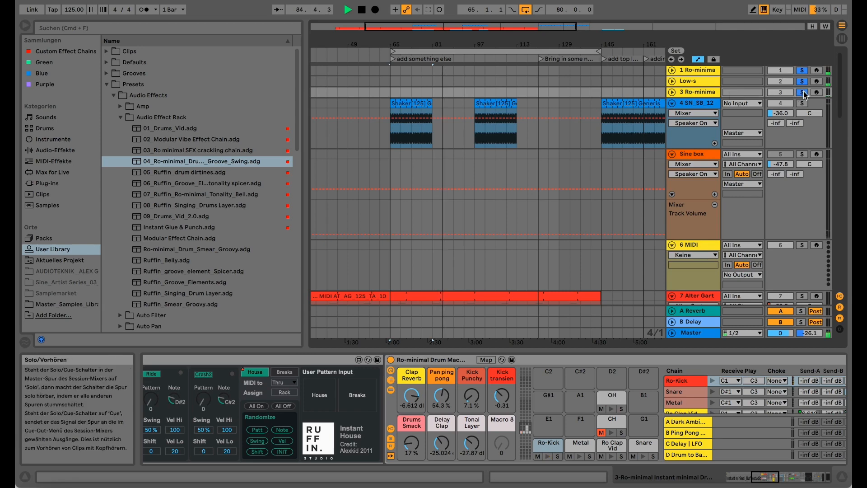
left_click(673, 71)
left_click(672, 71)
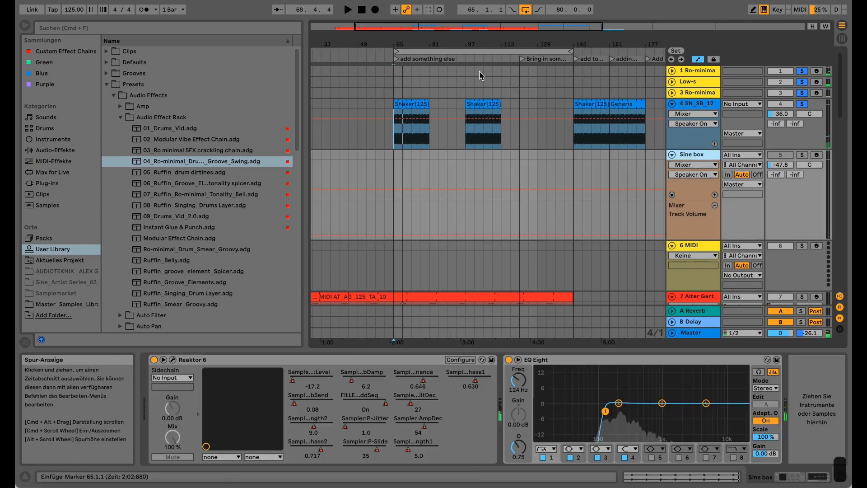
Step: Solo and play the Sine box track from bar 65 with its Reaktor 6 window open, highlighting the Krypt.ens ensemble
left_click(801, 154)
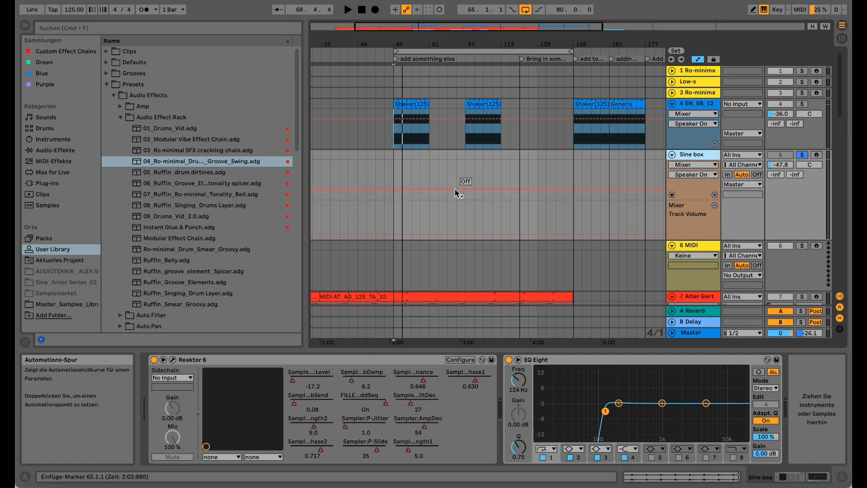
left_click(172, 359)
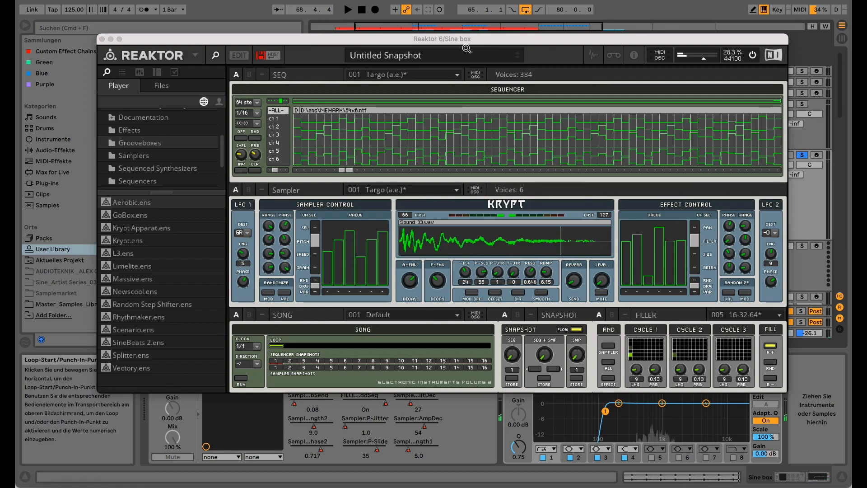
left_click_drag(466, 41, 497, 214)
key("space")
left_click_drag(296, 211, 290, 86)
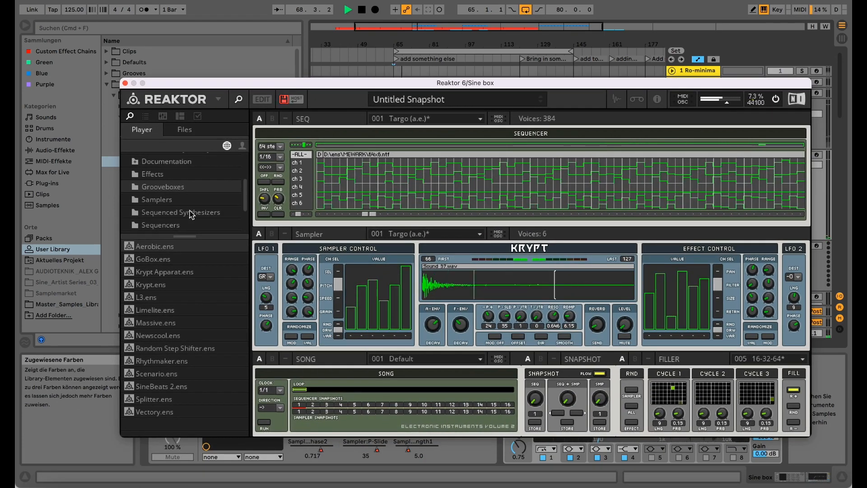
left_click(169, 285)
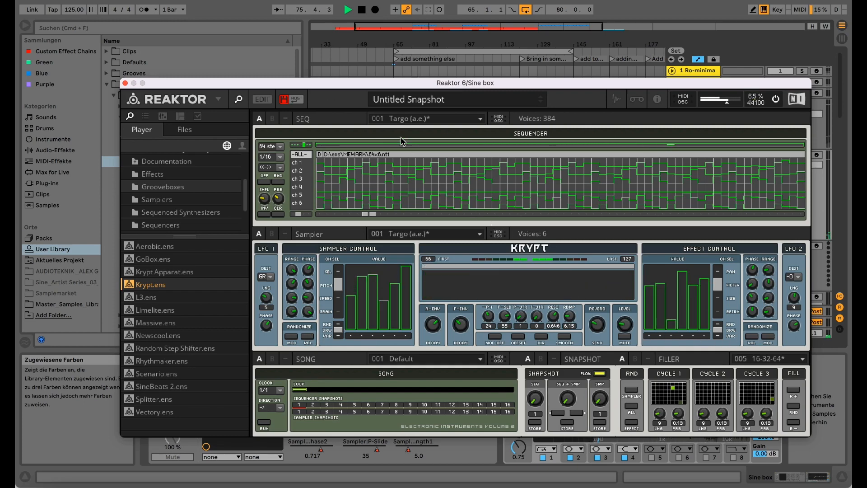
Step: Unsolo the Sine box track and view its Reaktor 6 Krypt window while all tracks play together
left_click_drag(465, 82, 533, 274)
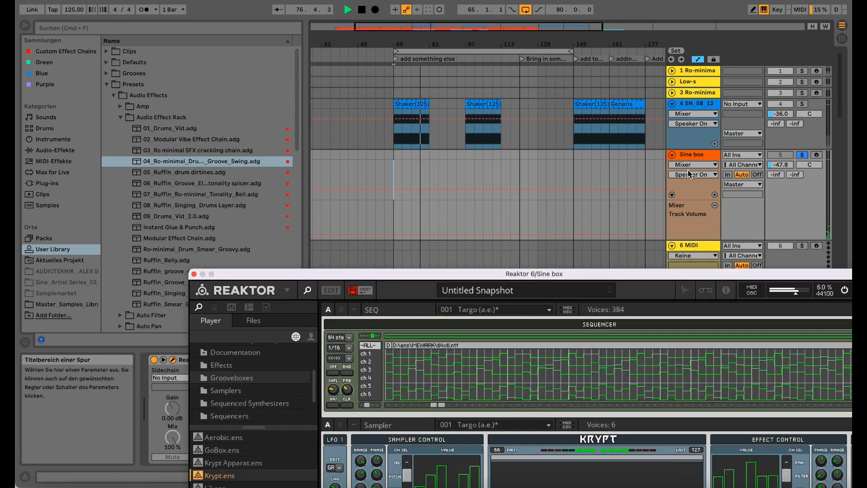
left_click_drag(648, 273, 648, 109)
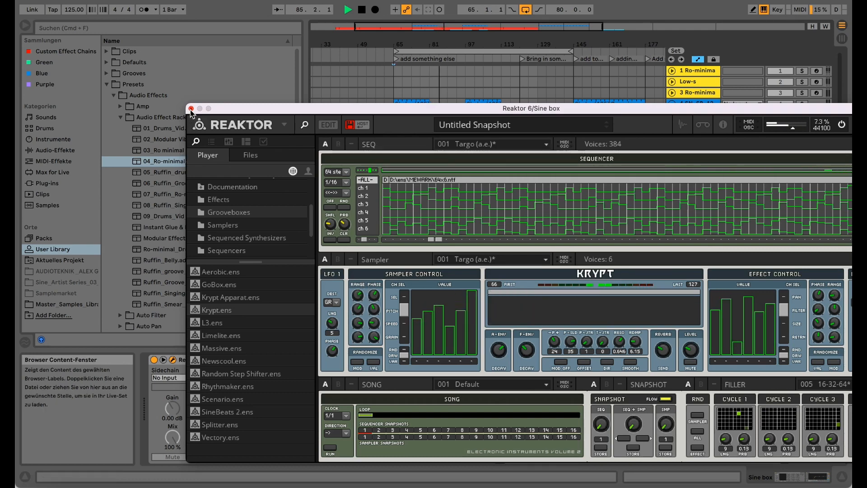
key("super+alt+p")
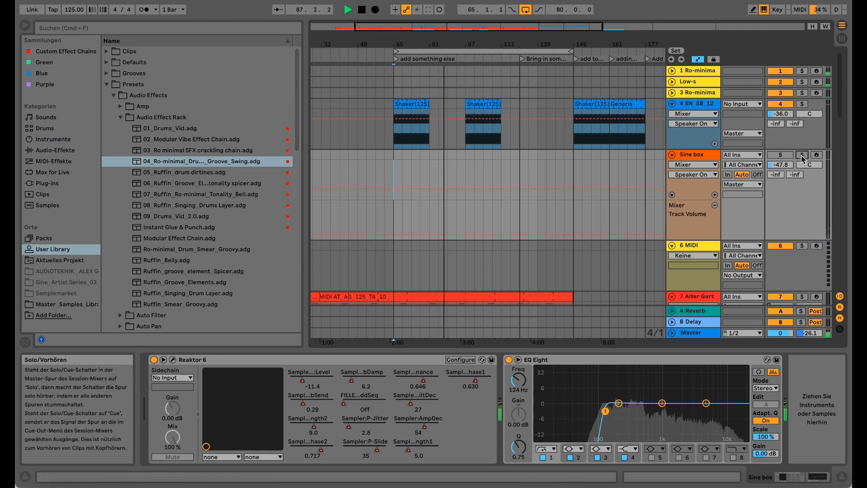
left_click(802, 156)
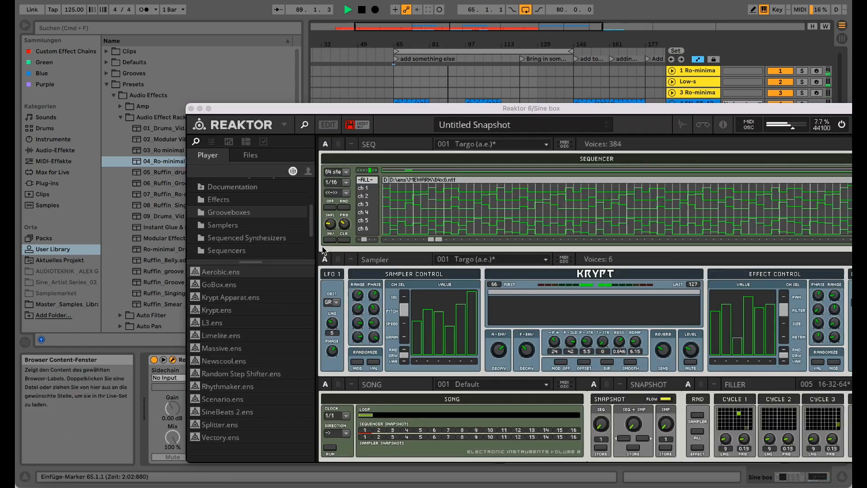
left_click(174, 360)
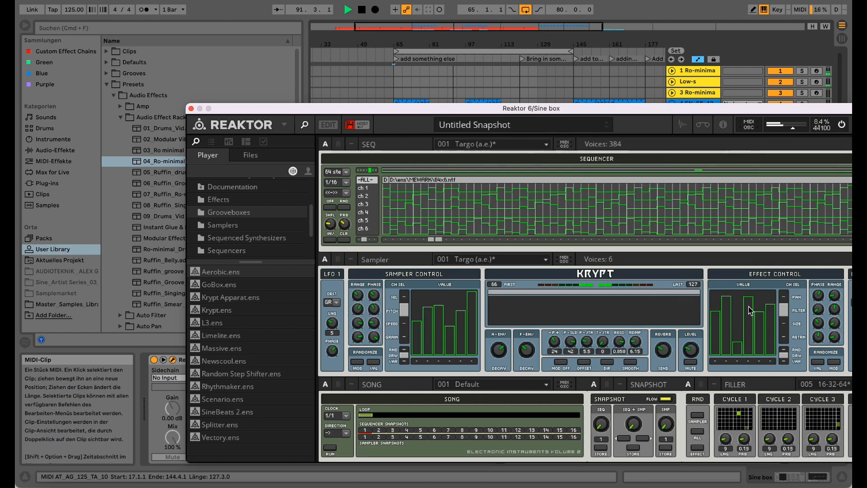
left_click_drag(698, 112, 617, 89)
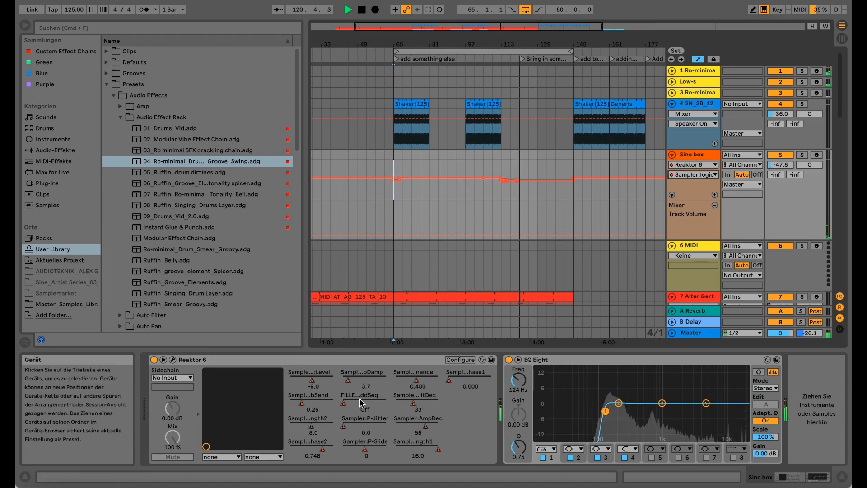
Step: Stop playback and briefly reopen the Sine box track's Reaktor 6 window before closing it
key("space")
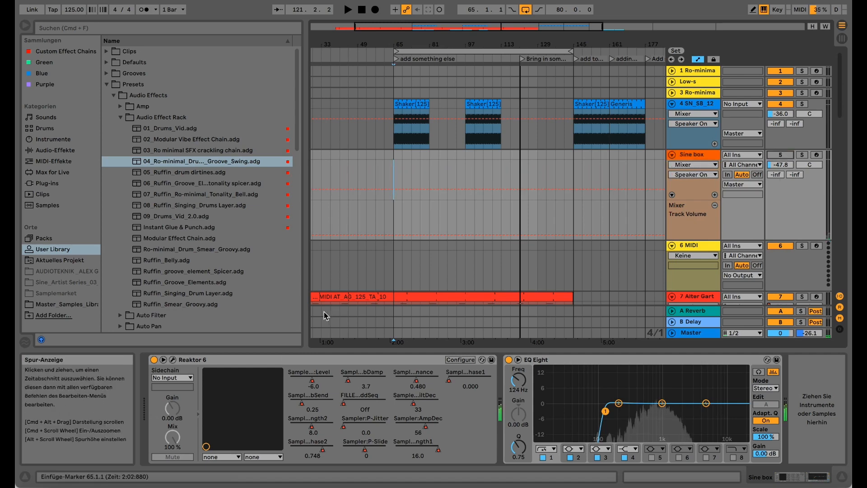
left_click(172, 359)
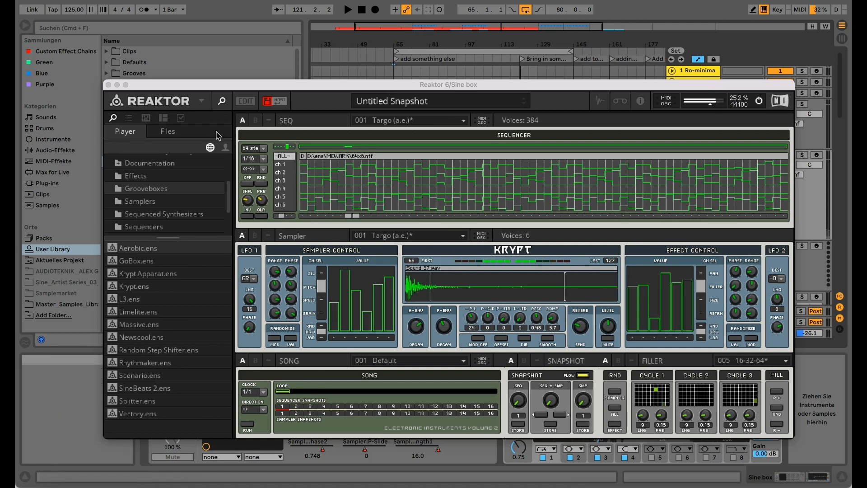
left_click(108, 84)
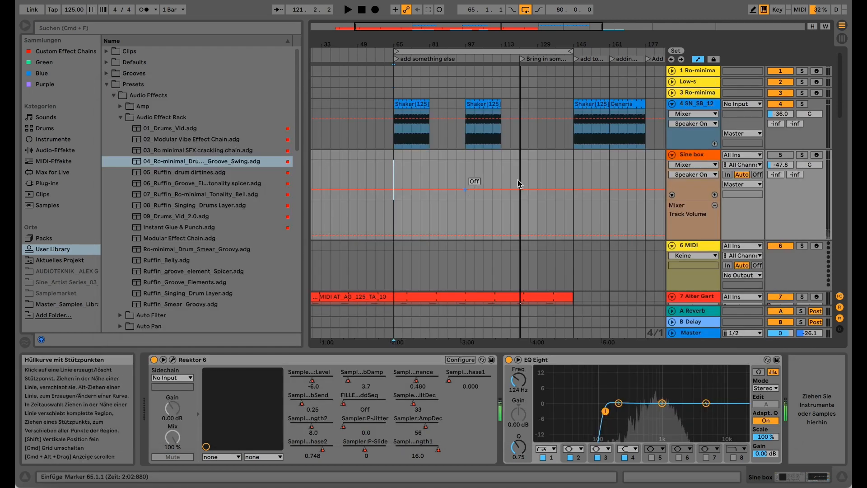
Step: Select the MIDI clip on track 7 Alter Garten and locate the track's Alter Garten.adg preset in the Spectral Textures pack
scroll(618, 180, "down", 2)
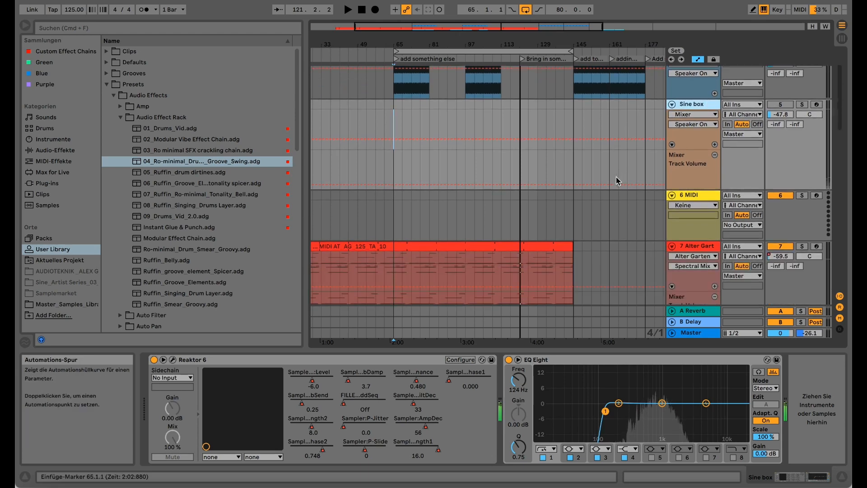
scroll(617, 180, "down", 2)
left_click(628, 197)
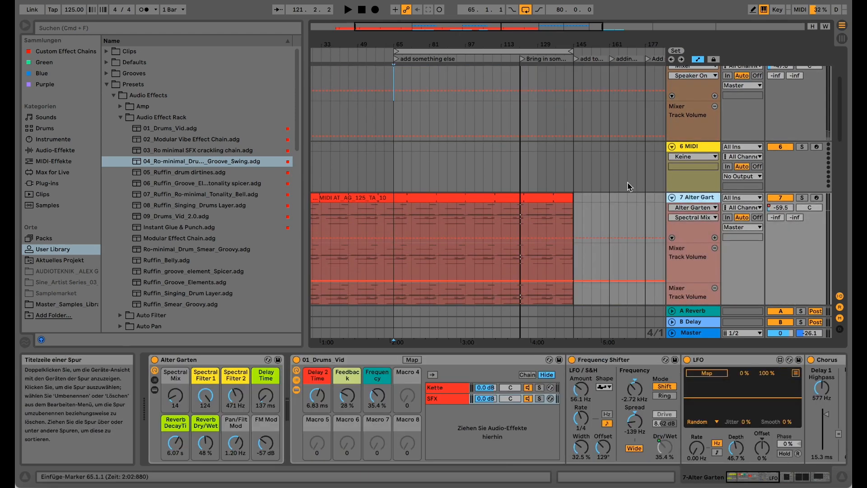
left_click_drag(499, 45, 492, 27)
left_click(382, 197)
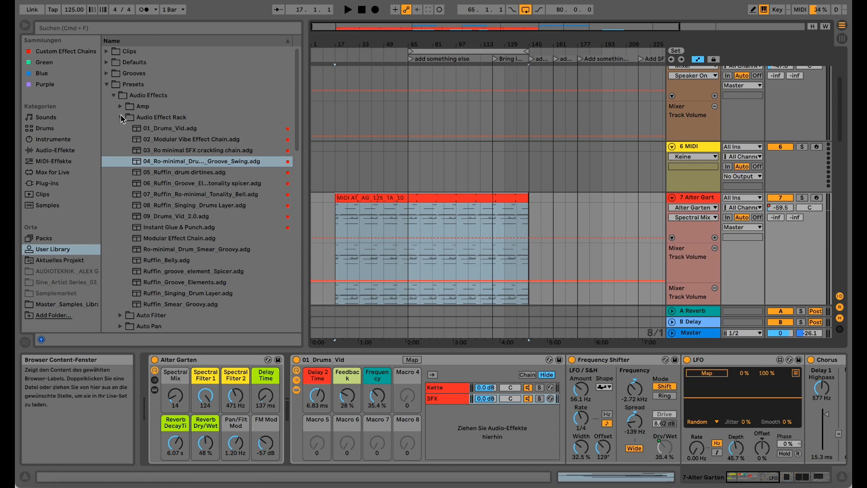
key("q")
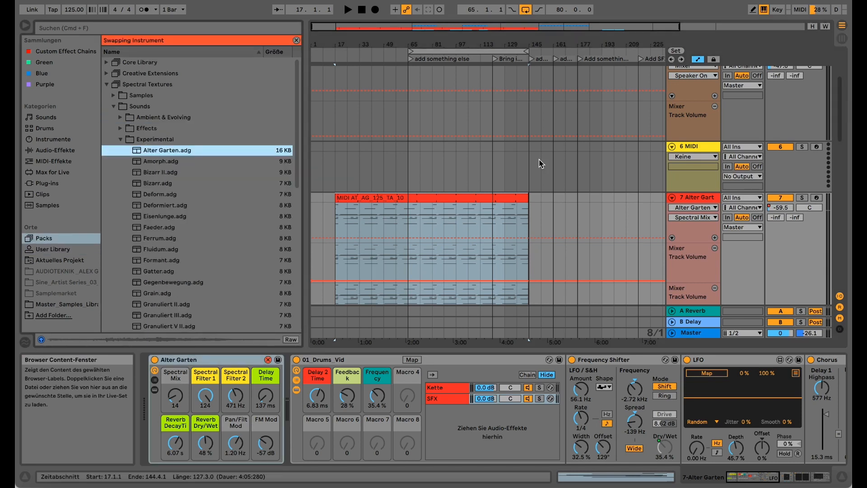
key("q")
Step: Solo and play track 7 Alter Garten from bar 65 while looking through its device chain
left_click(801, 197)
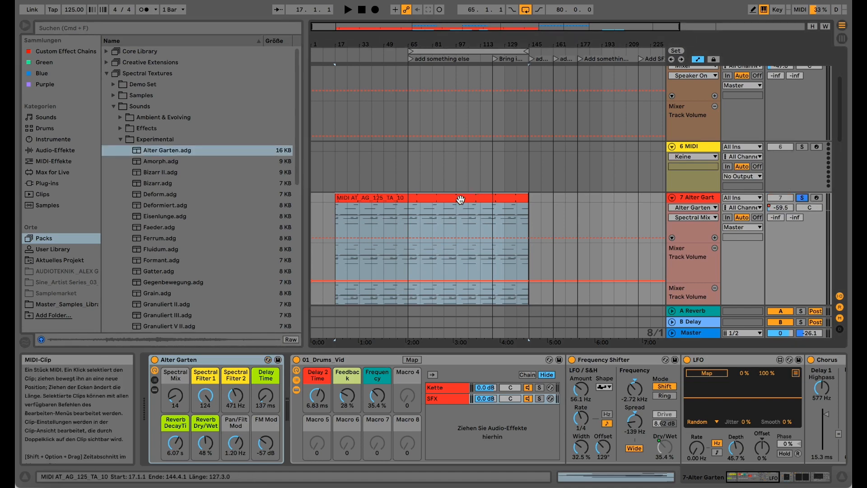
left_click(412, 202)
key("space")
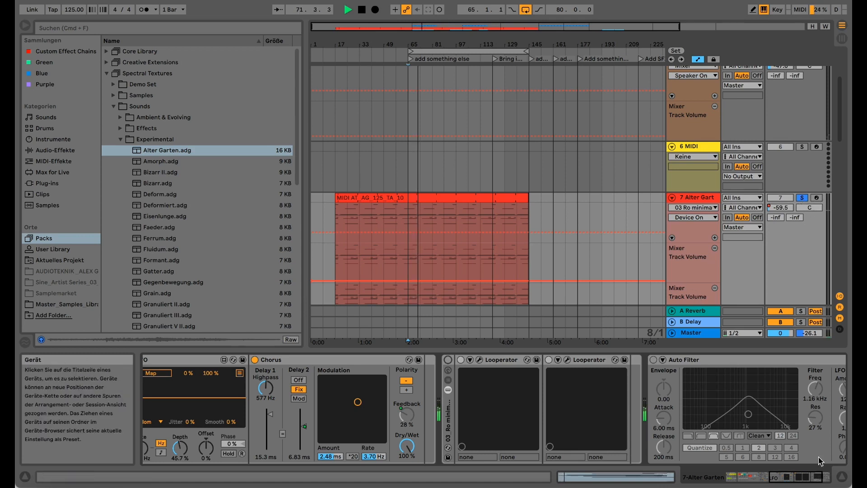
scroll(686, 451, "left", 10)
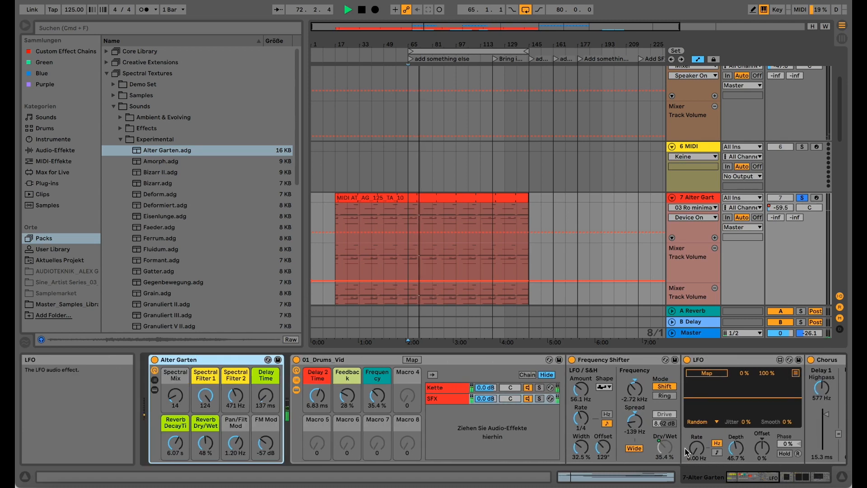
Step: Compare the Alter Garten sound with the 01_Drums_Vid effect rack switched off and on
left_click(297, 360)
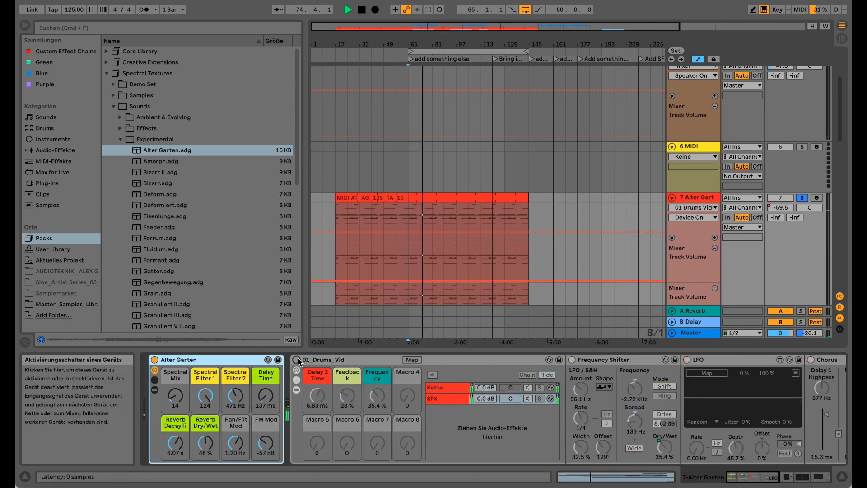
left_click(296, 359)
left_click(297, 359)
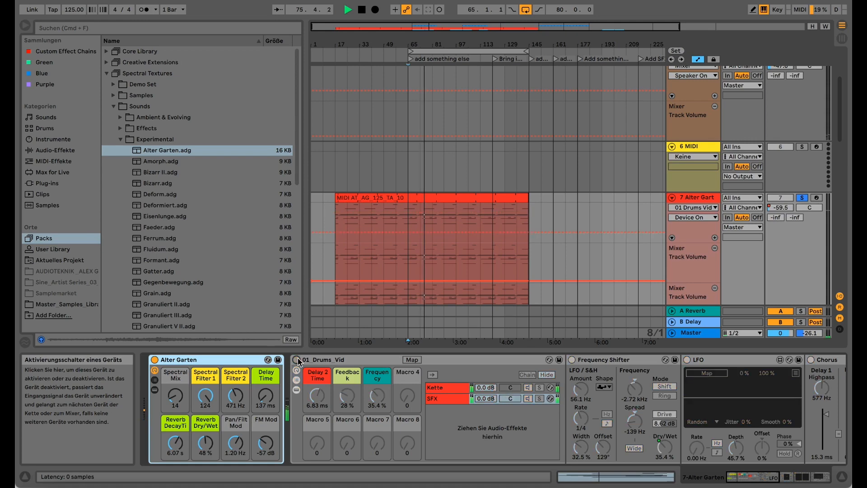
left_click(297, 359)
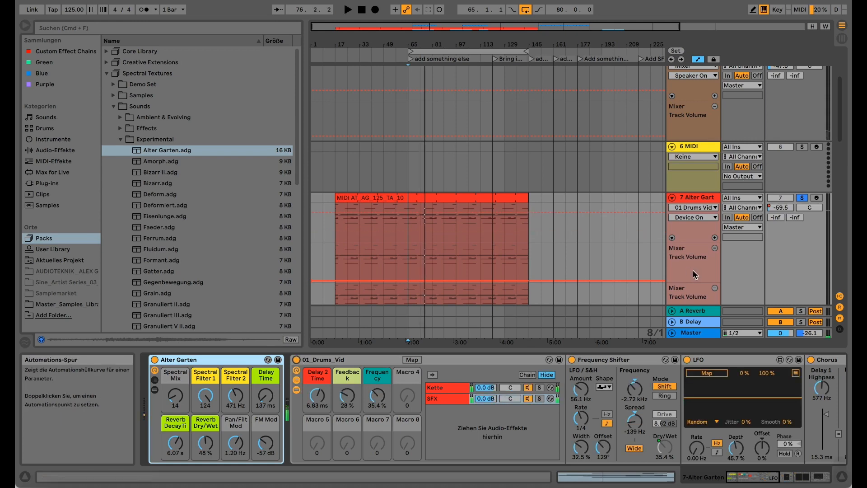
Step: Stop playback, remove the solo from track 7 Alter Garten and go to the 8 Metallbott track
key("space")
left_click(802, 198)
scroll(803, 201, "down", 6)
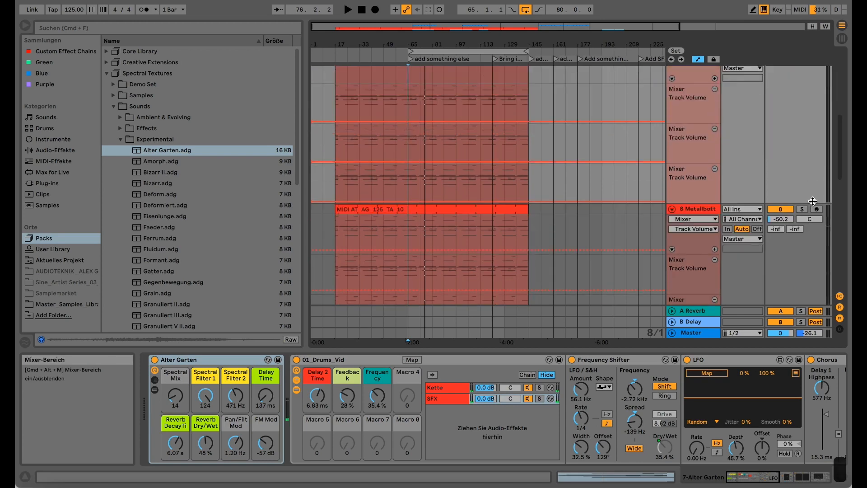
Step: Solo and play track 8 Metallbott from bar 65 while looking through its device chain
left_click(469, 210)
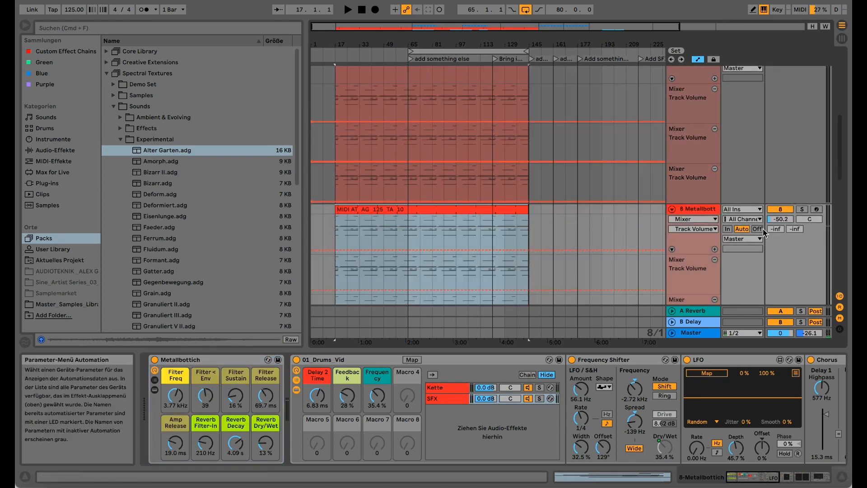
key("space")
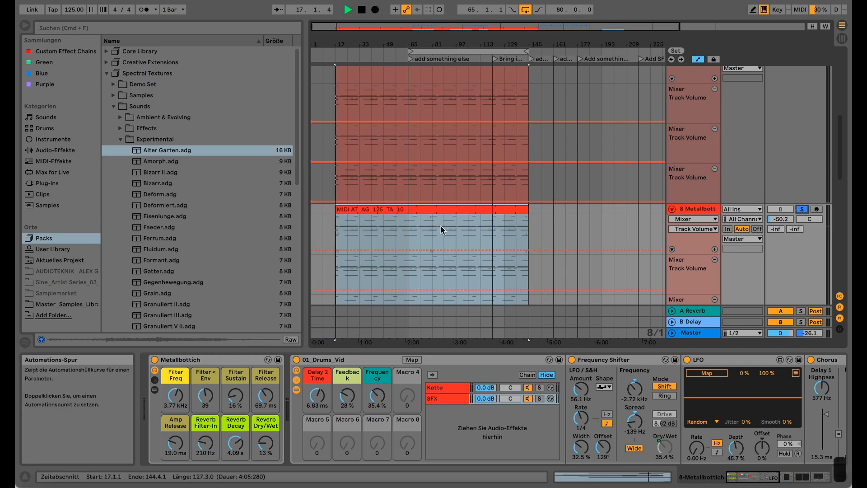
left_click(410, 231)
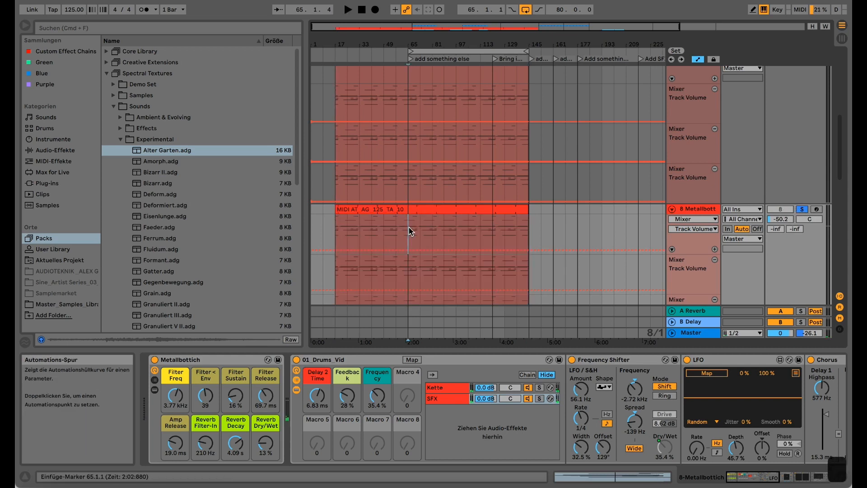
key("space")
left_click_drag(768, 476, 794, 475)
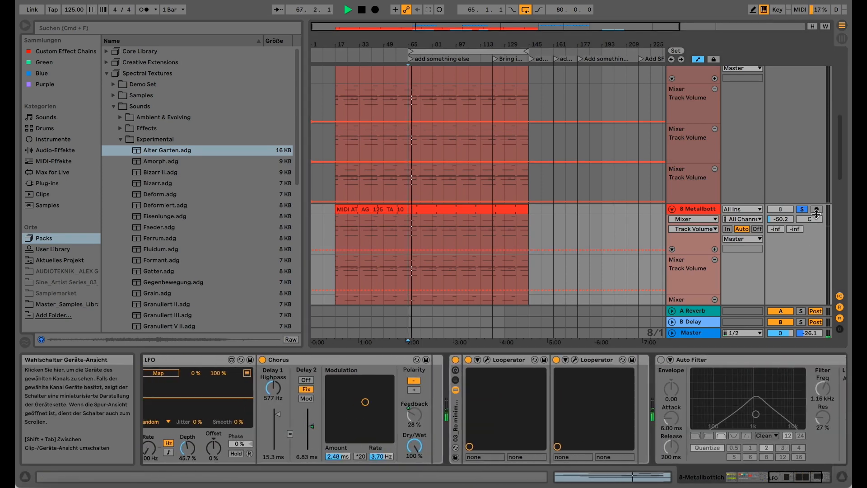
Step: Audition track 7 Alter Garten together with 8 Metallbott in solo, and remove the solos
scroll(793, 146, "up", 3)
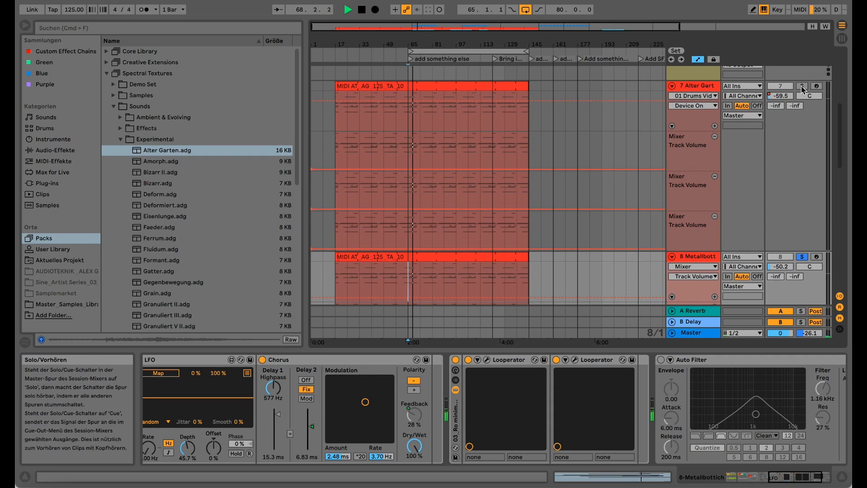
left_click(802, 86)
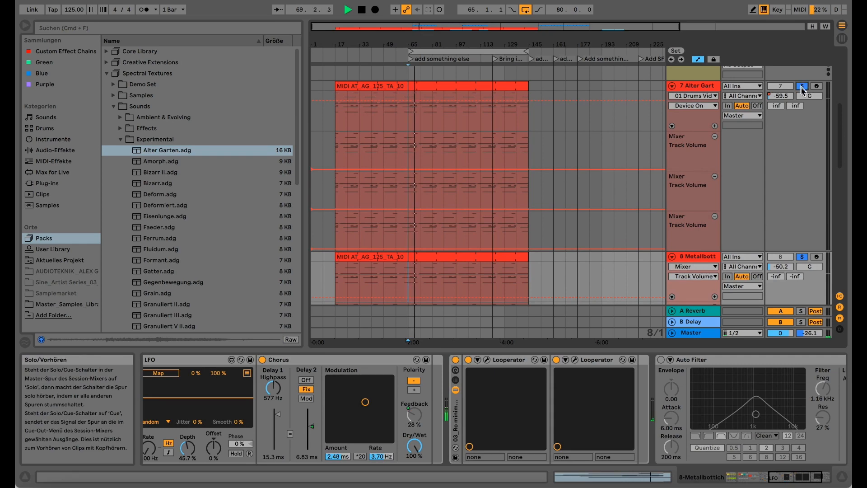
scroll(781, 155, "down", 2)
scroll(780, 156, "down", 4)
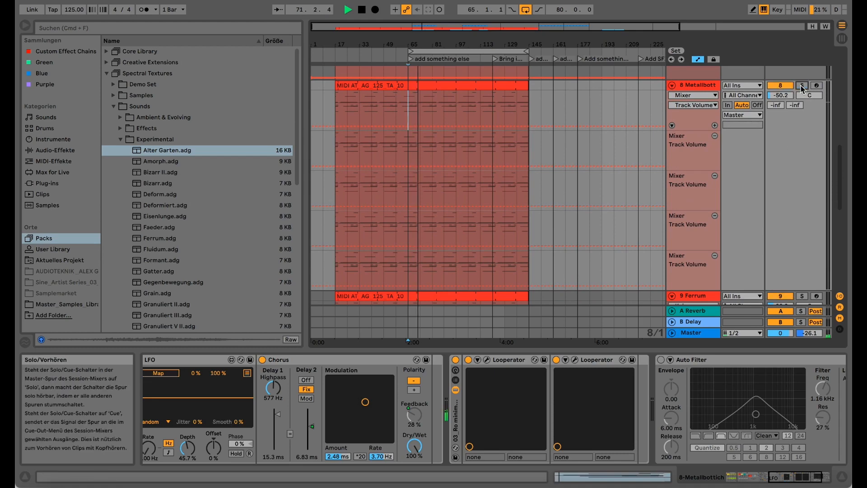
left_click(802, 86)
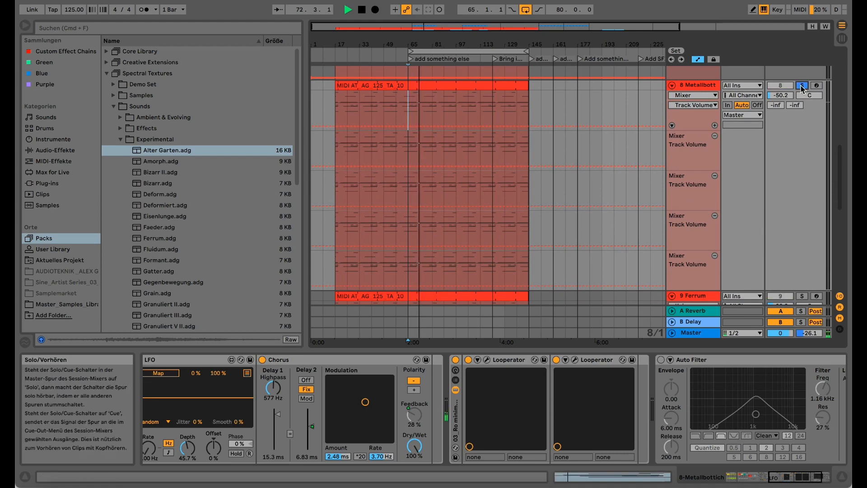
left_click(802, 86)
Step: Reactivate the Sine box track and raise its volume to -47.4 dB
scroll(732, 182, "up", 6)
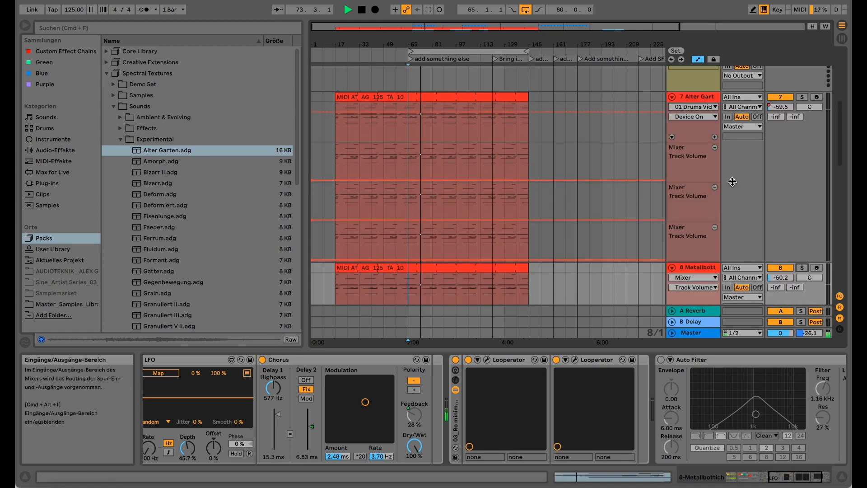
scroll(731, 182, "up", 2)
scroll(732, 182, "up", 4)
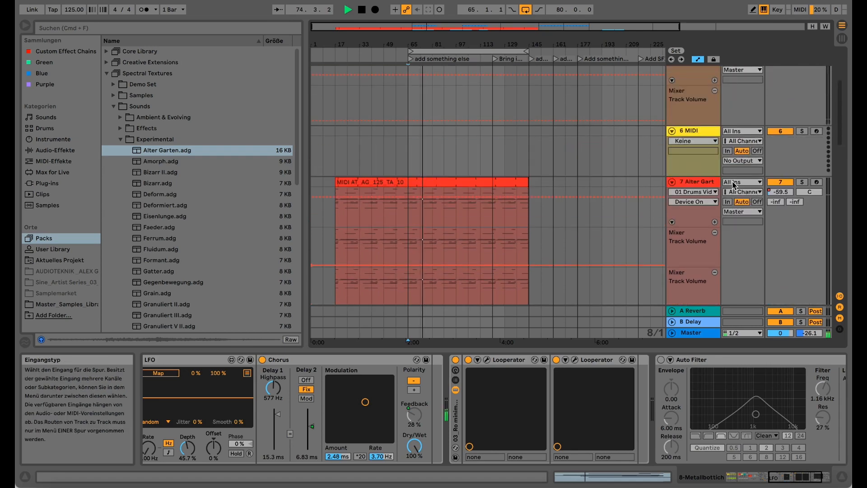
scroll(738, 163, "up", 4)
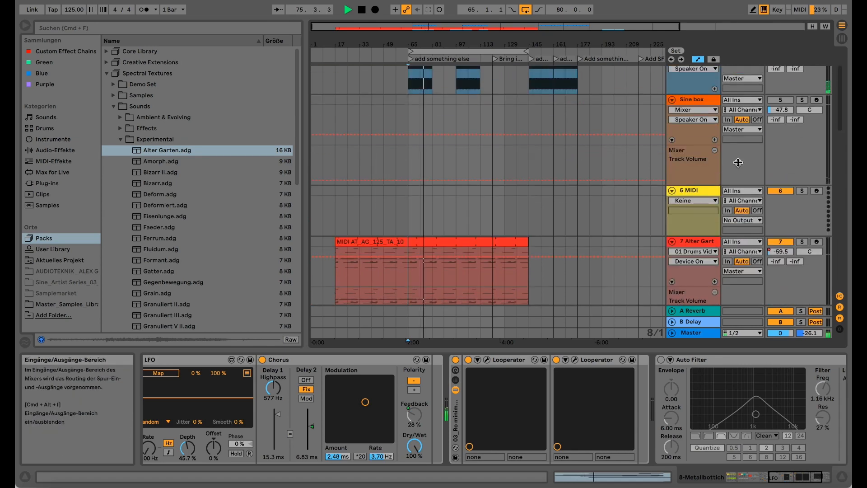
scroll(737, 163, "up", 4)
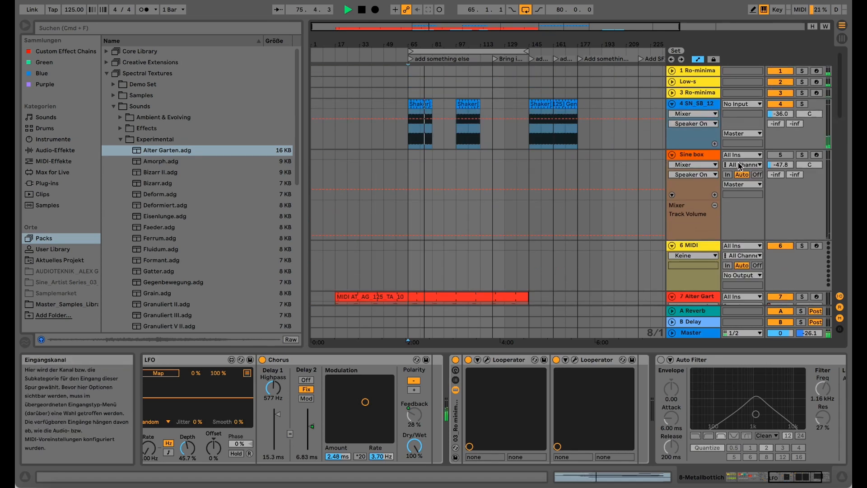
left_click(778, 165)
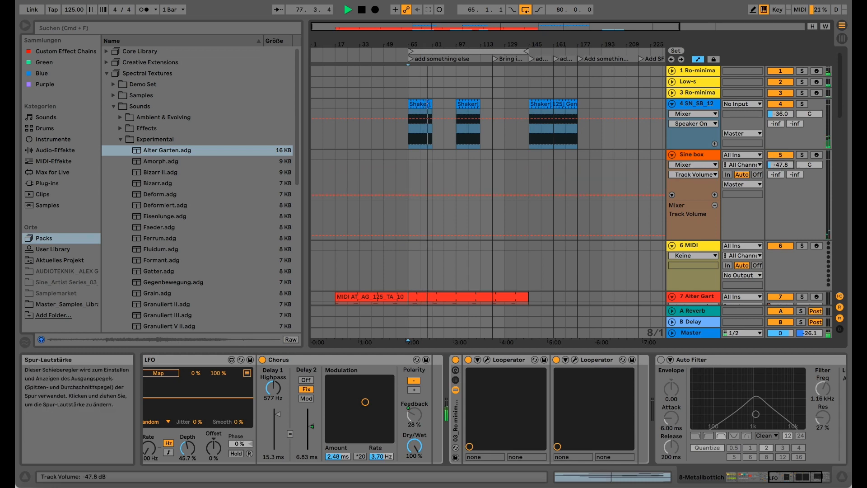
left_click_drag(777, 165, 777, 163)
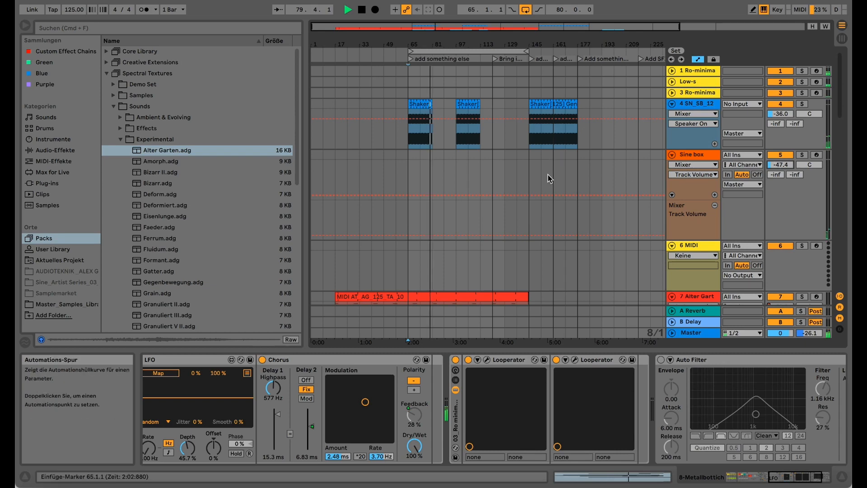
Step: Solo track 9 Ferrum and select it to display its instrument and effect devices
scroll(547, 174, "down", 5)
scroll(548, 174, "down", 5)
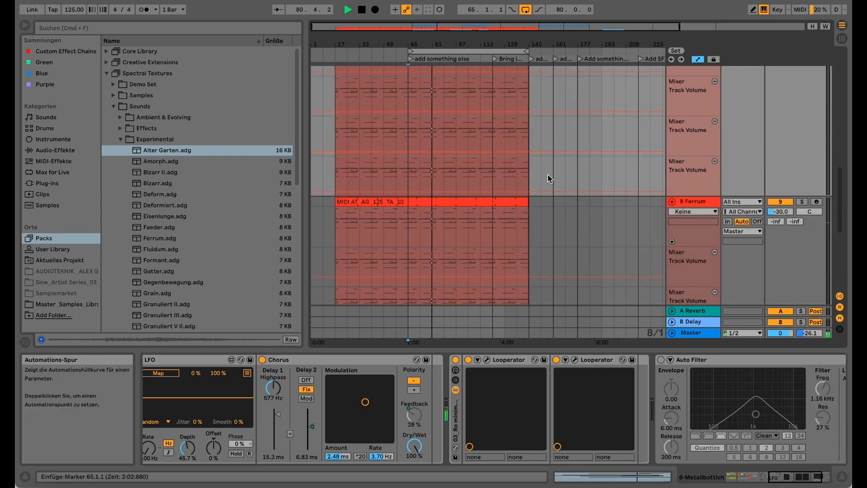
scroll(588, 166, "up", 2)
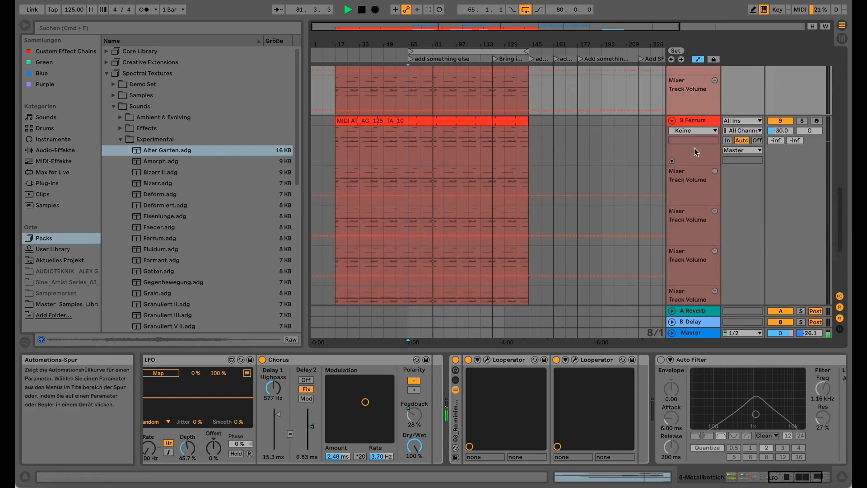
left_click(672, 121)
scroll(613, 135, "up", 2)
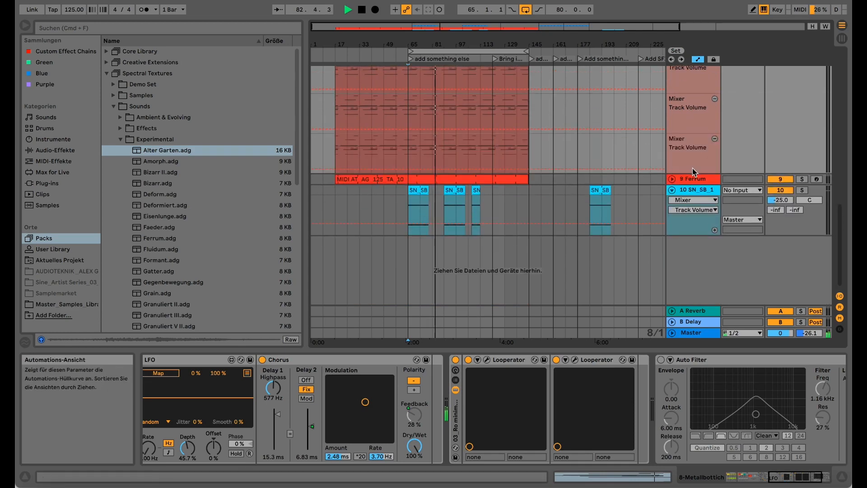
left_click(802, 179)
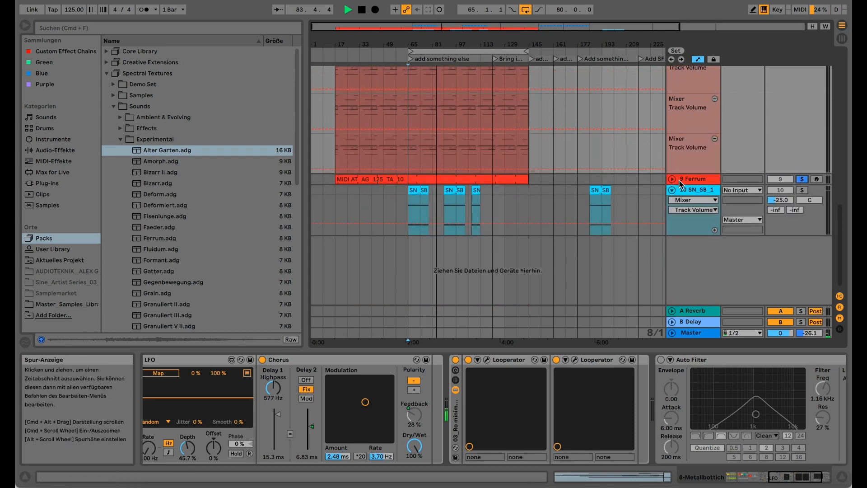
left_click(672, 179)
left_click(682, 182)
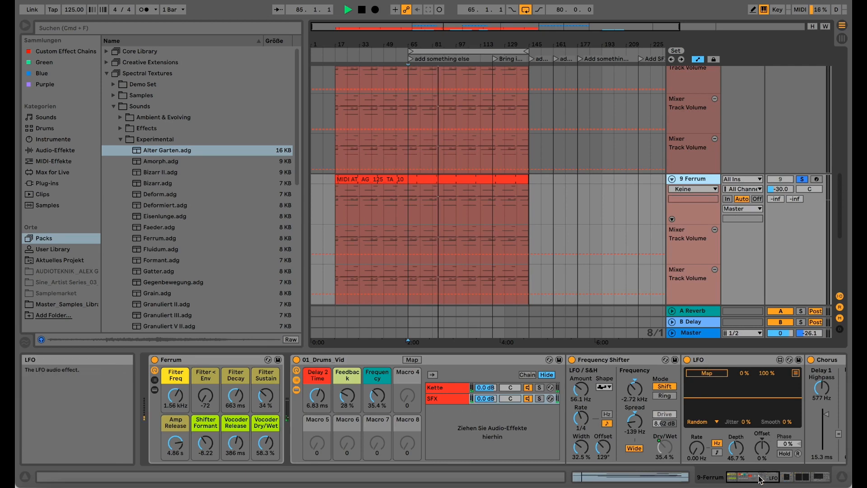
Step: Switch off the effect rack holding the two Looperator devices on track 9 Ferrum, and remove the track's solo
left_click(792, 480)
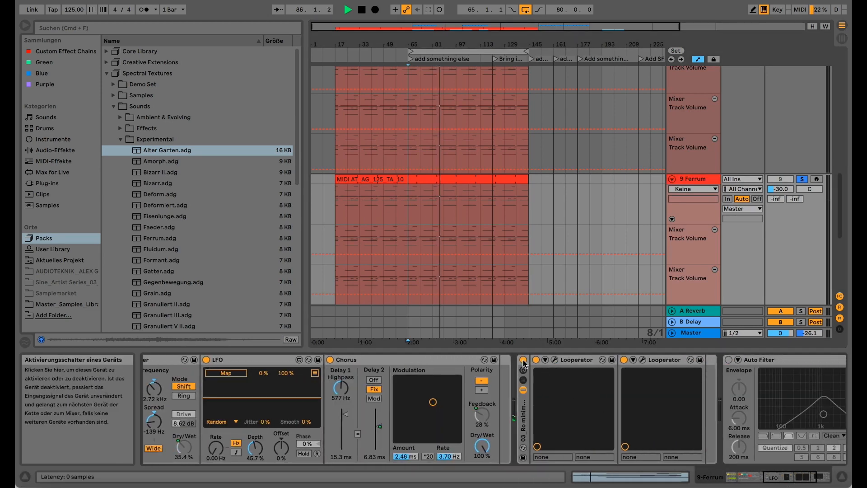
left_click(523, 360)
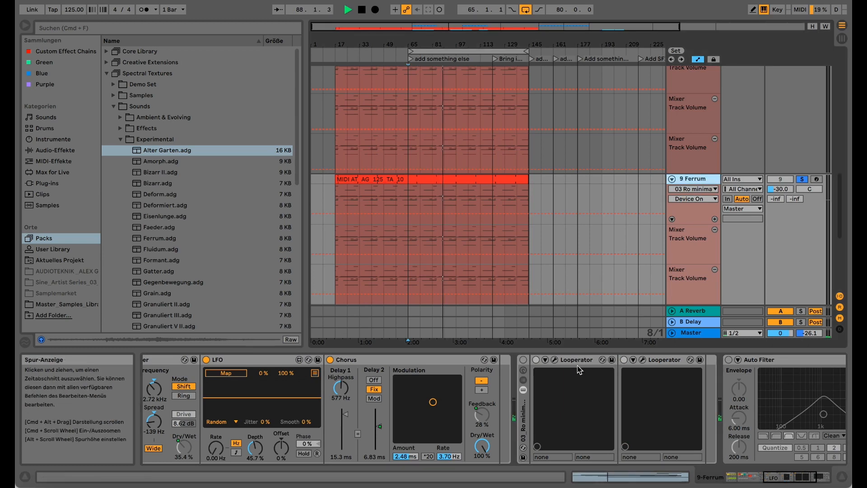
left_click(802, 180)
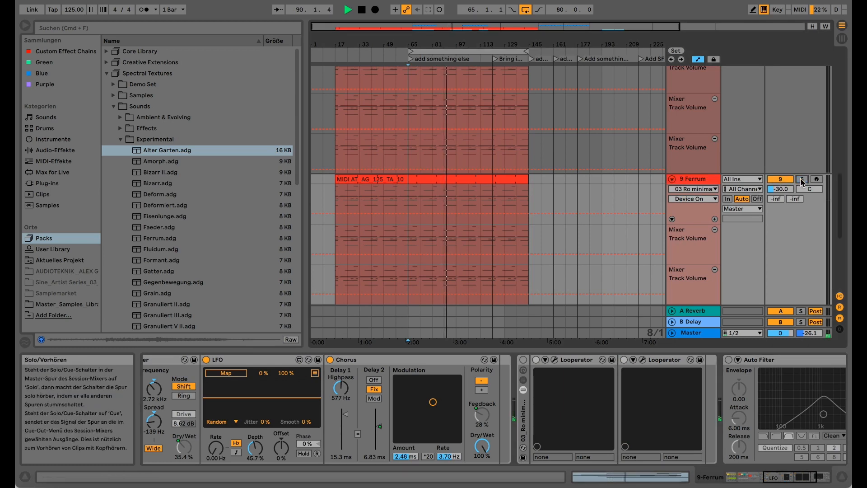
Step: Raise the volume of track 9 Ferrum to -26.6 dB and listen to it within the mix
left_click_drag(780, 189, 780, 186)
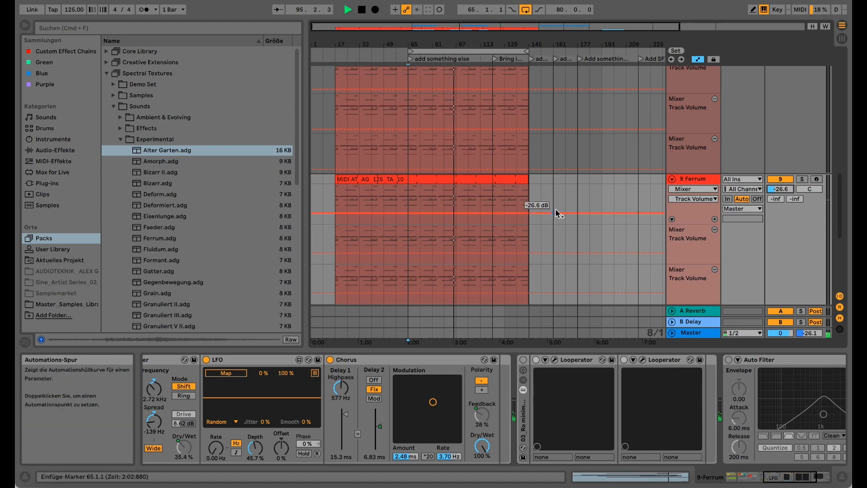
scroll(559, 212, "up", 3)
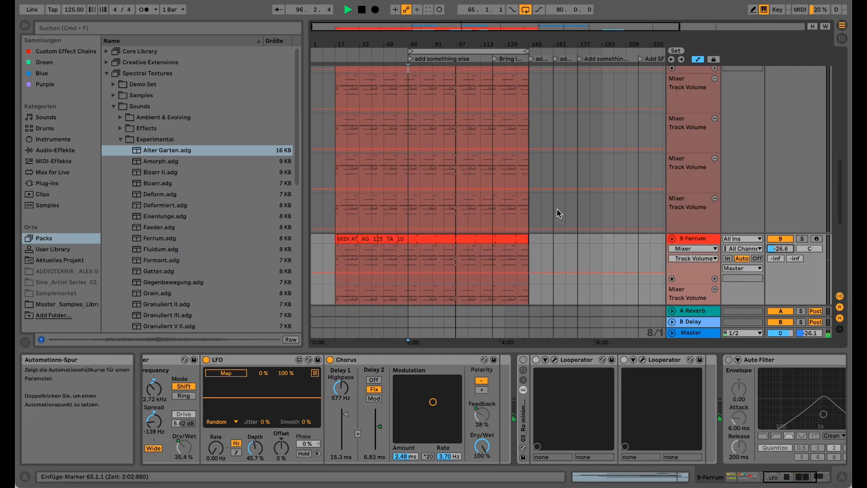
scroll(559, 213, "up", 1)
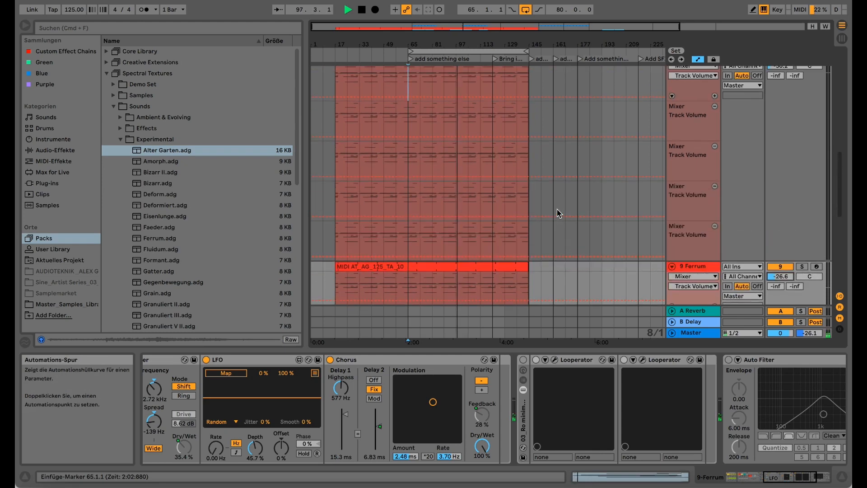
scroll(558, 213, "down", 2)
scroll(559, 213, "down", 3)
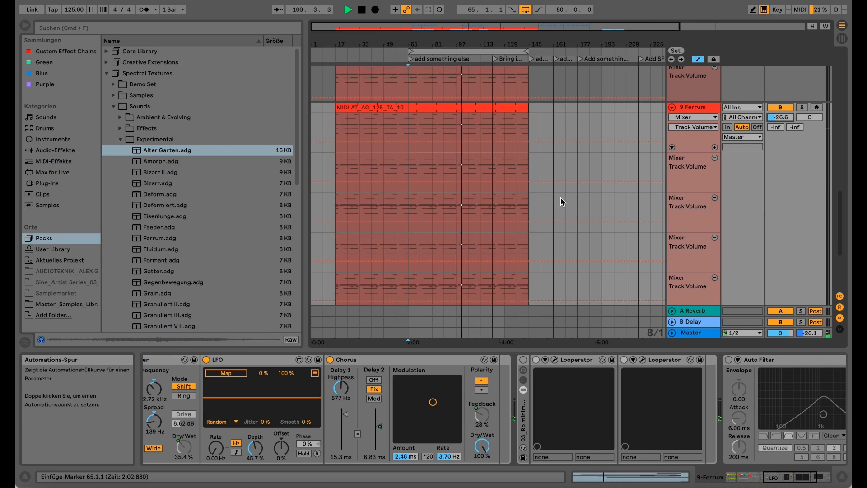
Step: Open the MIDI clip on track 9 Ferrum in the note editor and enlarge the editor to examine its notes
scroll(514, 132, "up", 1)
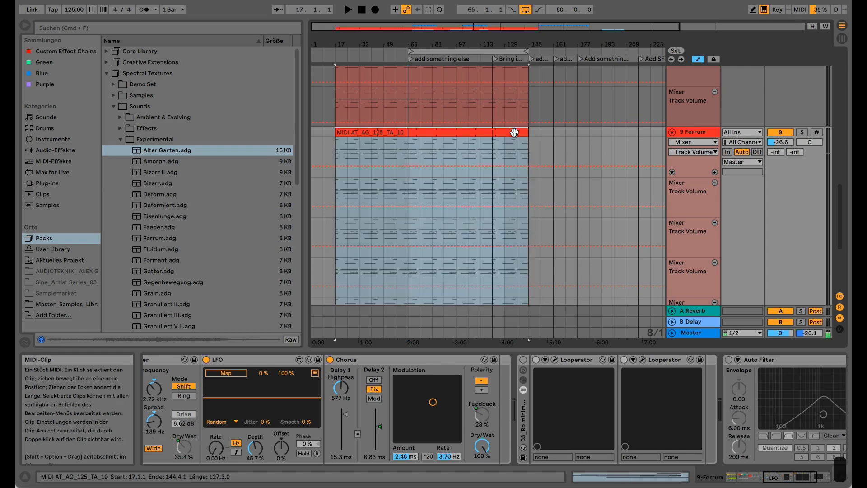
double_click(514, 133)
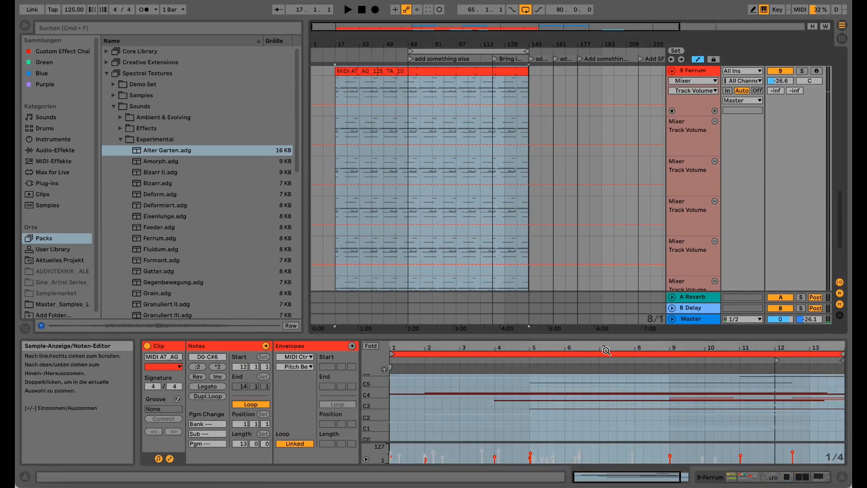
left_click_drag(604, 337, 600, 281)
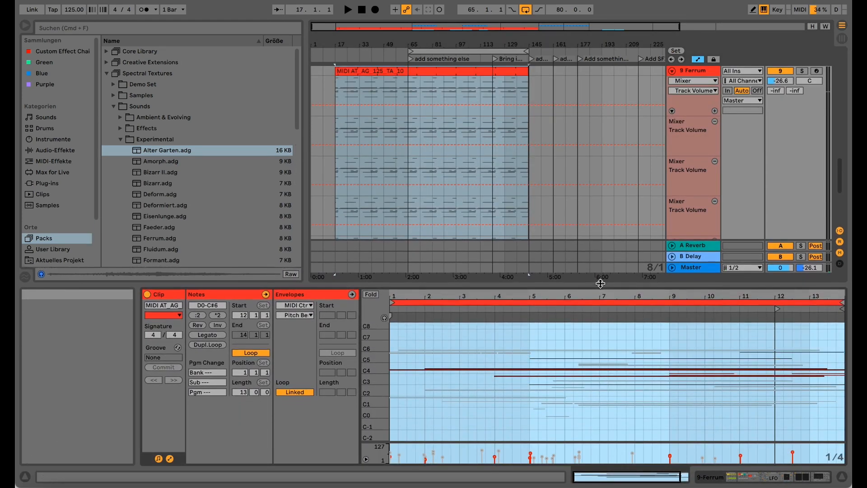
scroll(774, 104, "up", 5)
scroll(778, 106, "up", 5)
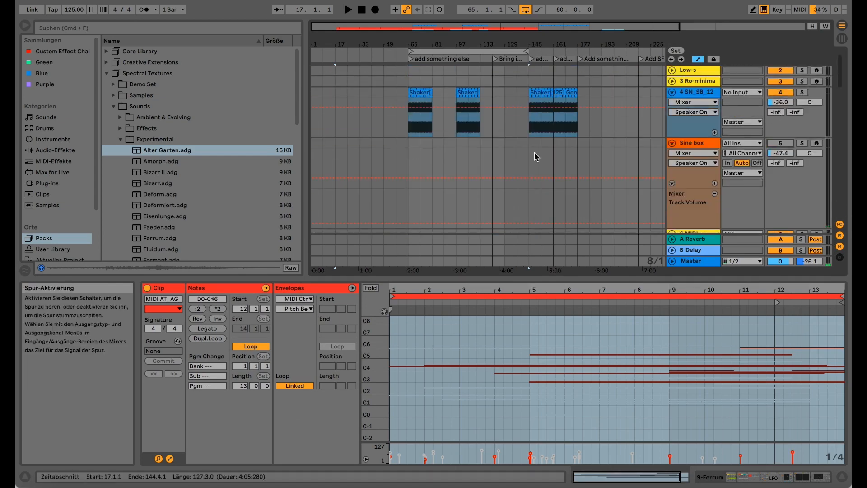
scroll(535, 155, "down", 5)
left_click(508, 137)
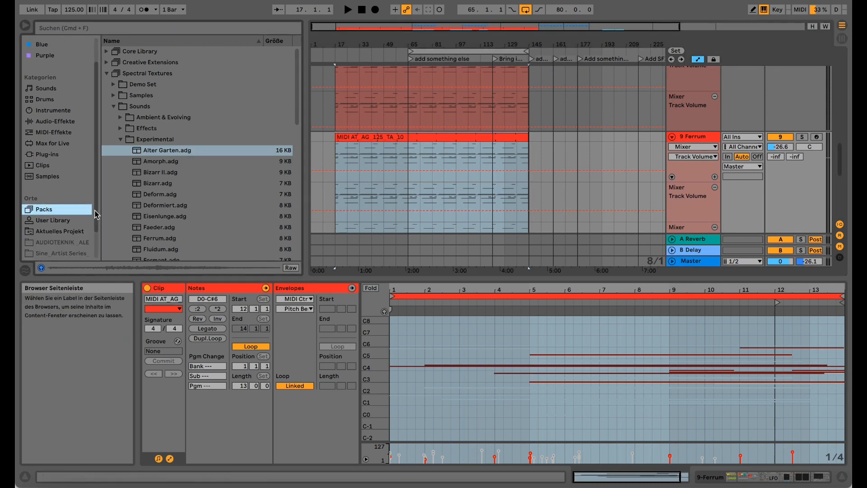
Step: Collapse the Experimental folder of the Spectral Textures pack's sounds and expand the Synth Misc folder
scroll(70, 217, "down", 3)
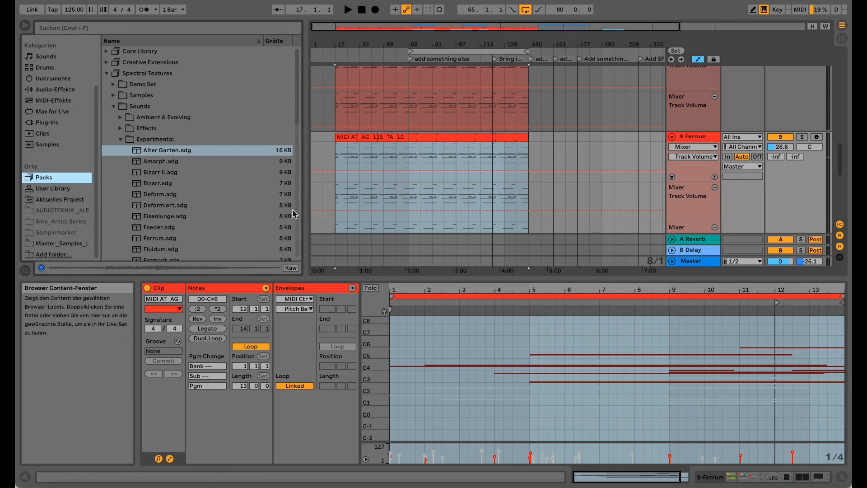
left_click(436, 139)
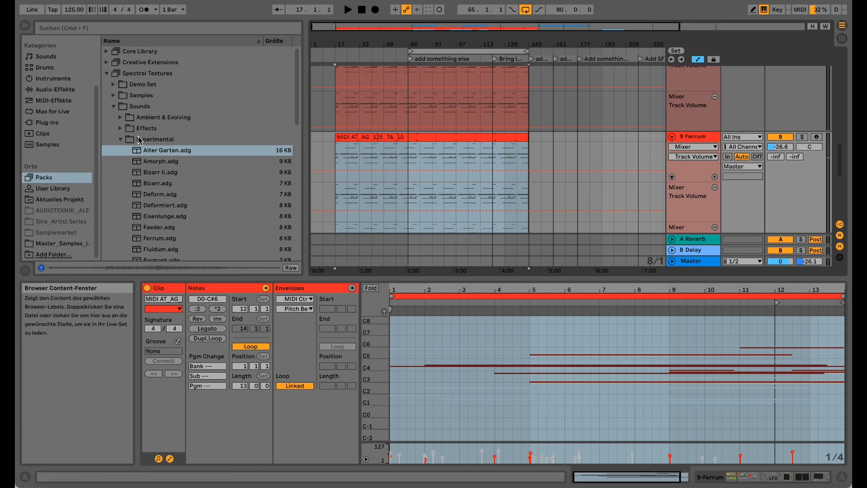
left_click(120, 139)
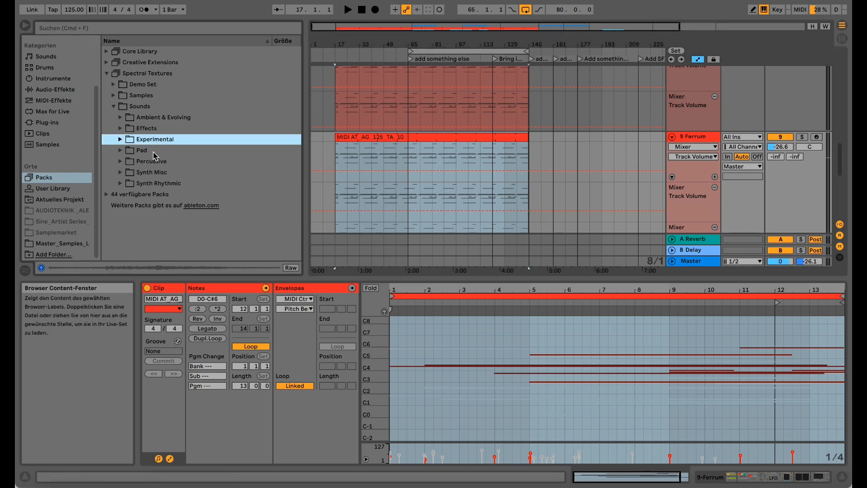
left_click(120, 172)
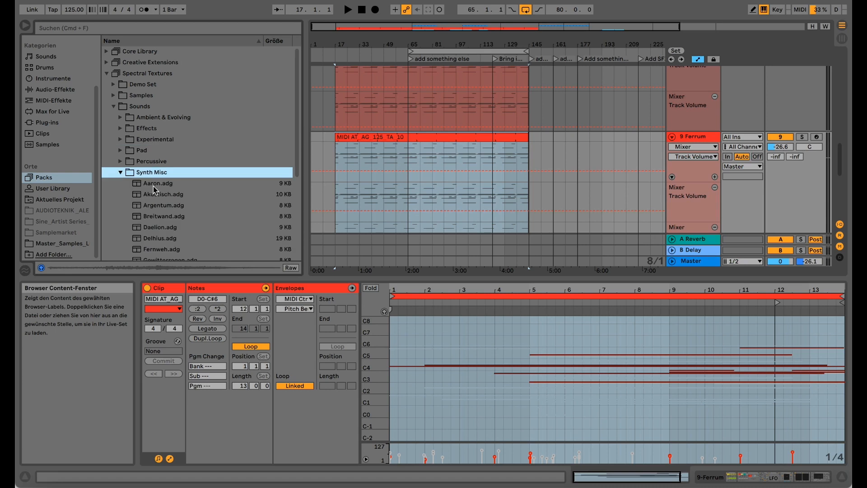
Step: Audition the Aaron and Akustisch presets in the Synth Misc folder, and collapse that folder
left_click(155, 185)
left_click(161, 197)
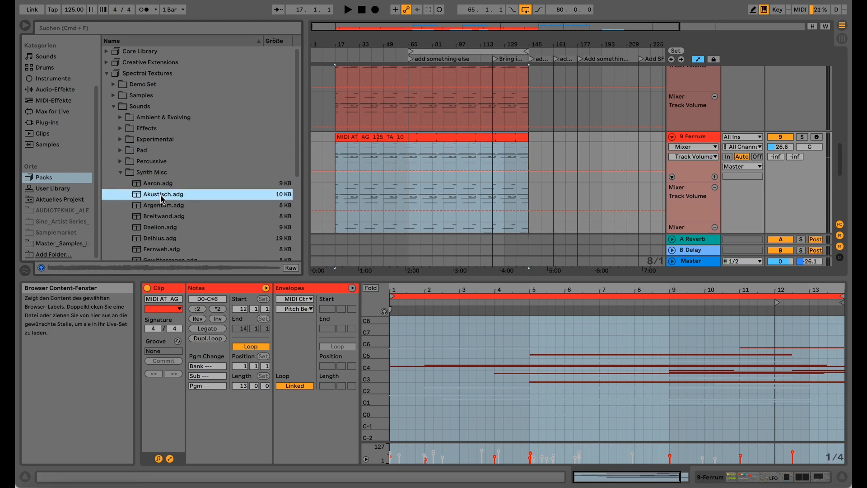
left_click(121, 172)
Step: Expand the Percussive folder and audition presets through its list, including Dhalia, Kluster and Presonaz
left_click(121, 161)
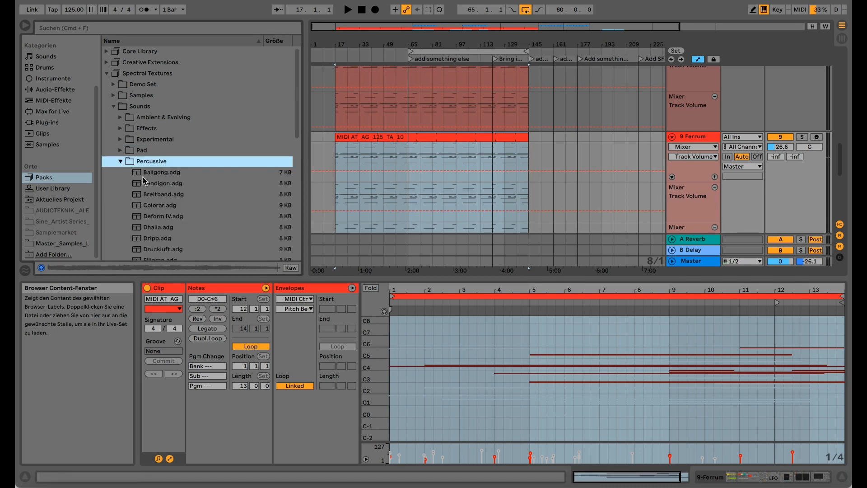
left_click(143, 181)
left_click(158, 226)
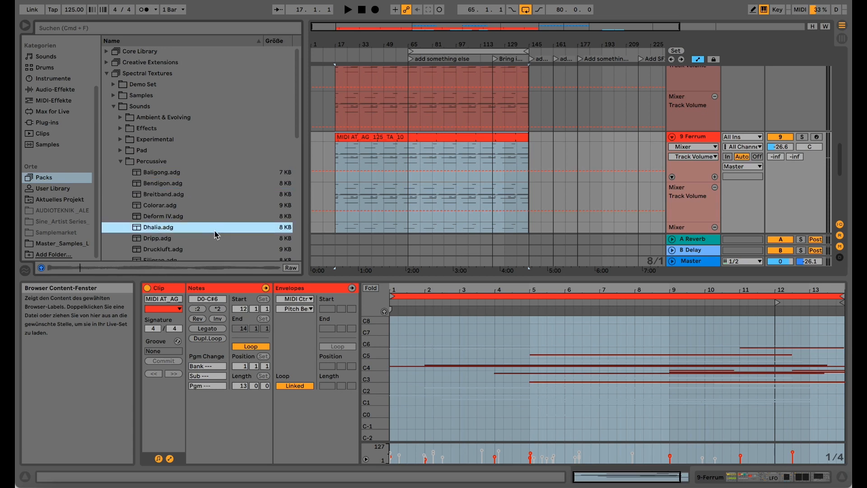
scroll(178, 223, "down", 3)
left_click(180, 216)
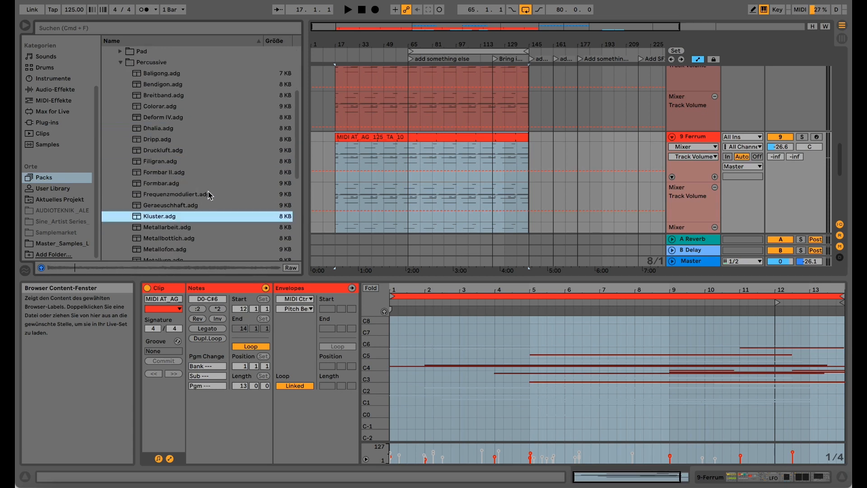
scroll(207, 199, "down", 3)
left_click(179, 212)
scroll(213, 168, "down", 3)
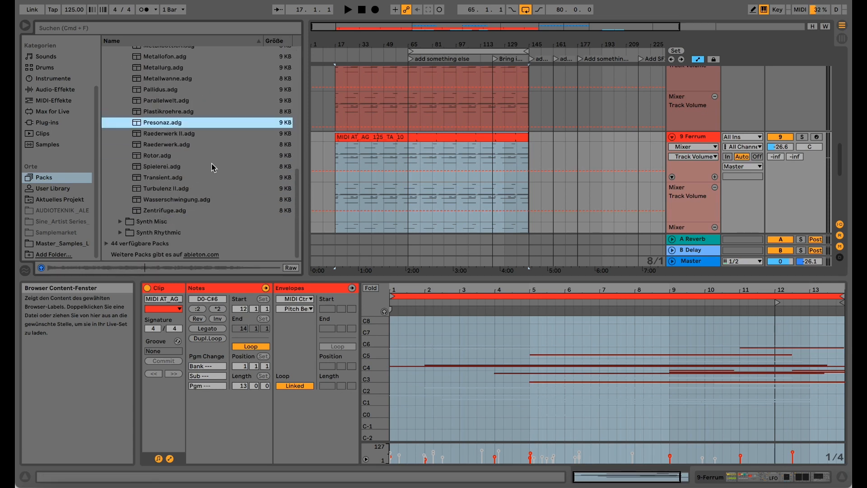
left_click(190, 187)
Step: Expand the Effects folder of the Spectral Textures sounds and audition the Denside and Wasserbass presets
scroll(237, 120, "up", 15)
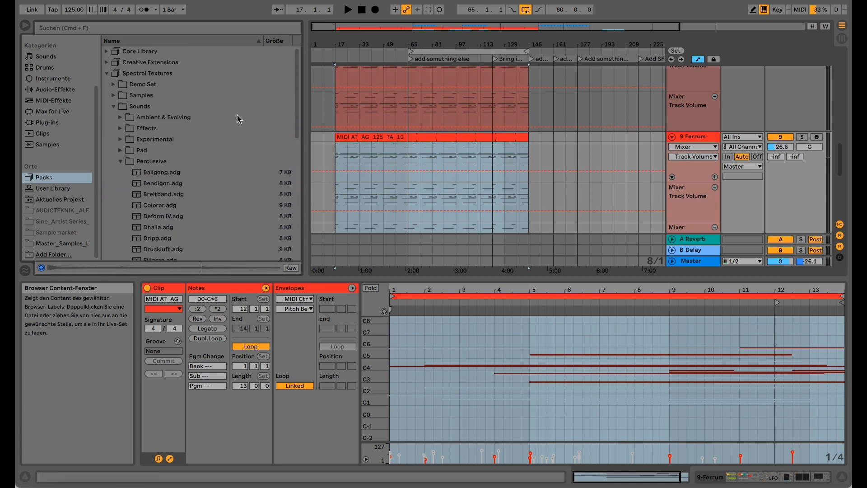
left_click(121, 128)
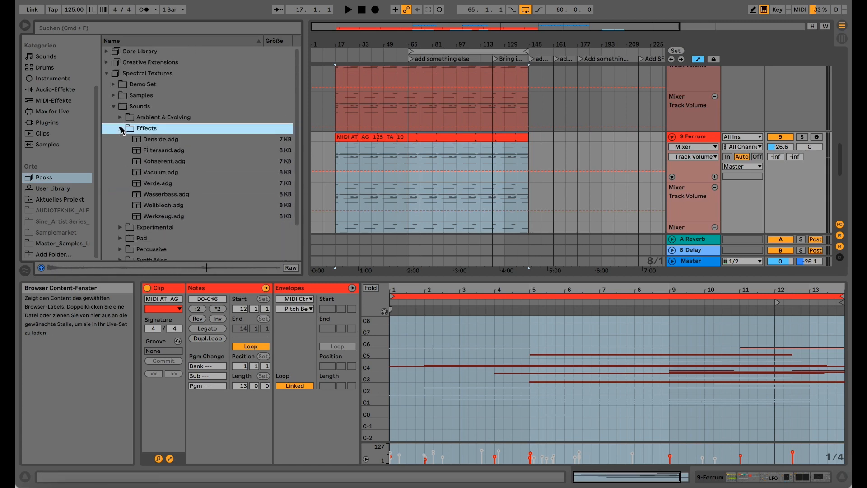
left_click(136, 140)
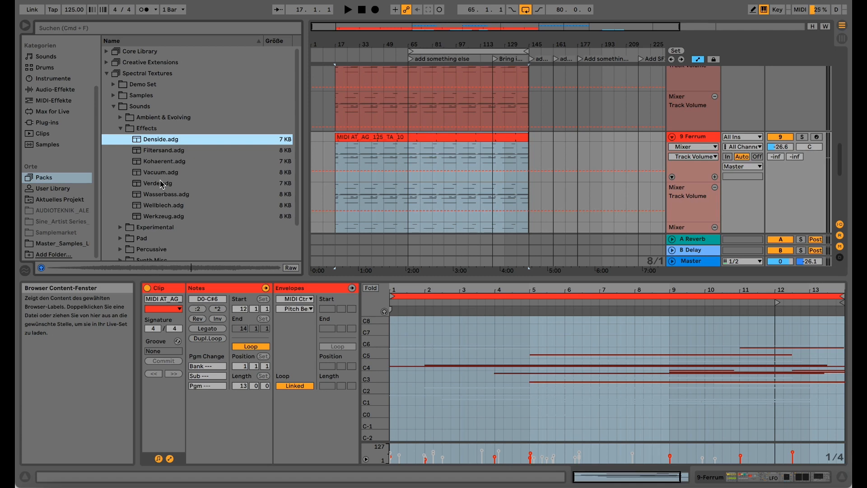
left_click(166, 194)
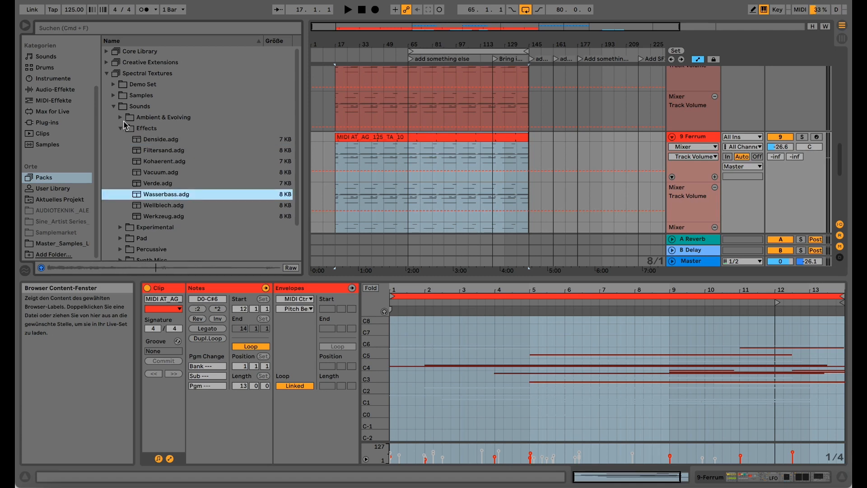
Step: Expand the Ambient & Evolving folder and audition presets through its list, including Aenfor, Geheimnis, Landregen and Peerlon
left_click(121, 119)
left_click(174, 129)
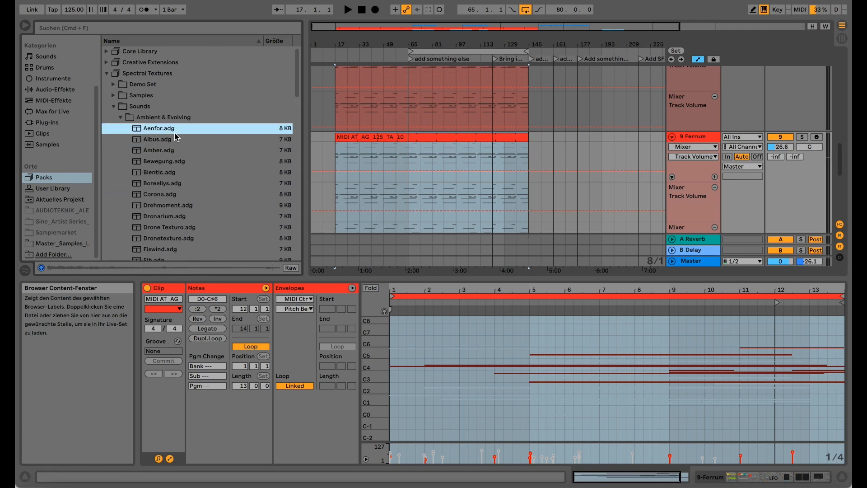
left_click(165, 195)
scroll(210, 218, "down", 5)
left_click(160, 215)
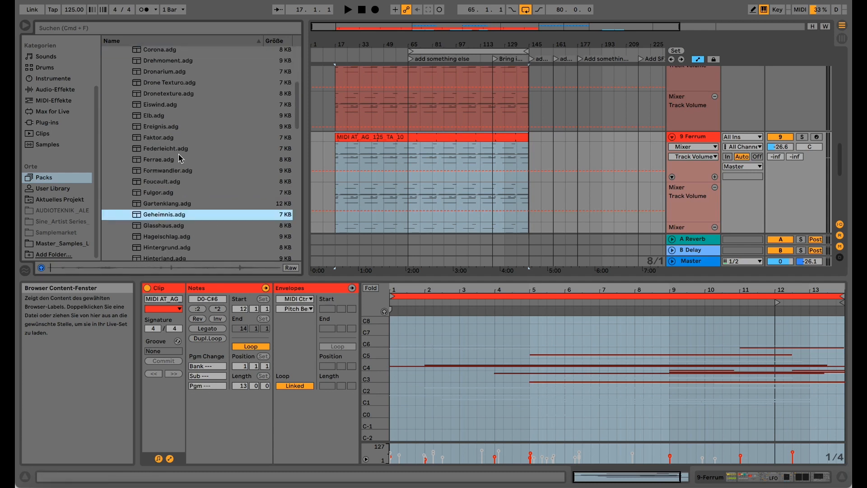
scroll(219, 196, "down", 4)
left_click(178, 220)
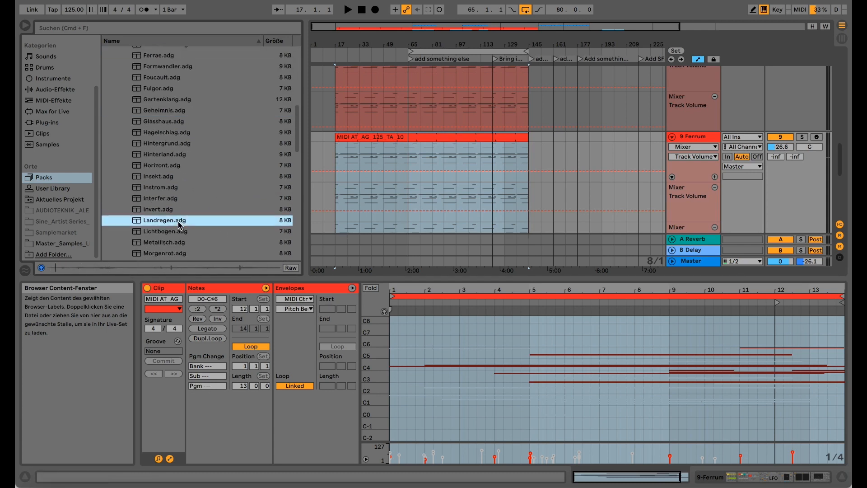
scroll(216, 180, "down", 4)
left_click(201, 207)
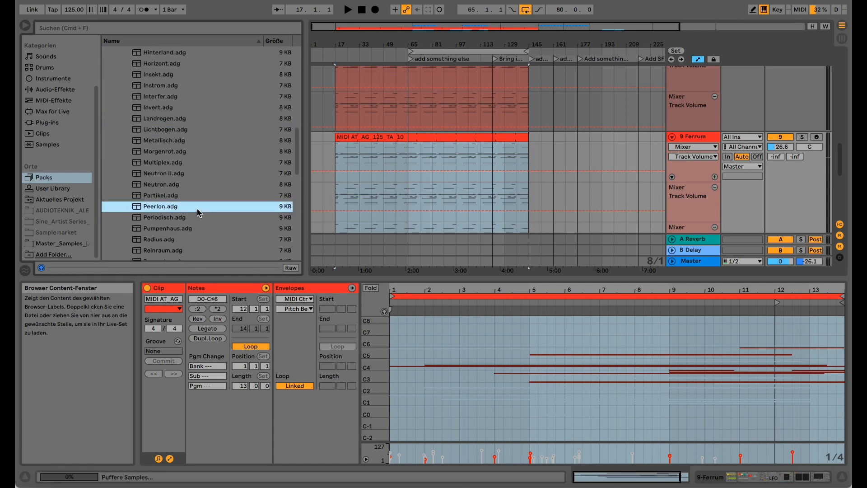
scroll(253, 149, "down", 5)
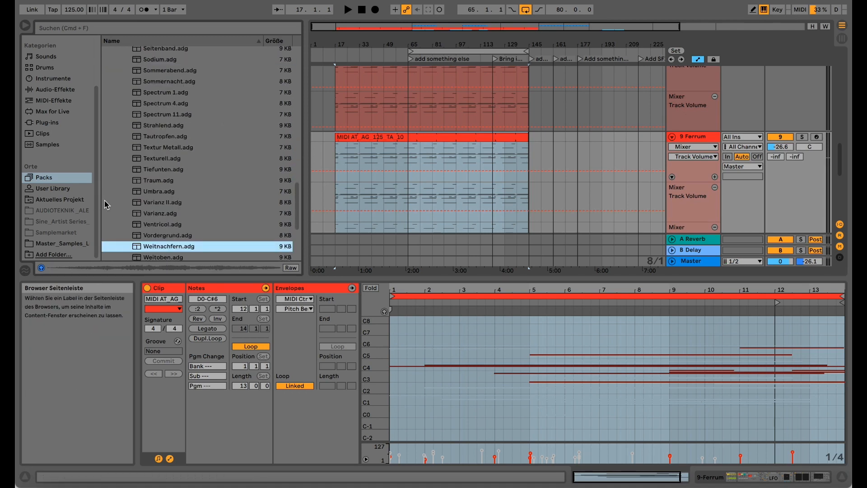
Step: Open the Master_Samples library and audition AT_AG_125_TA_11.wav and AT_AG_125_TA_10.wav in the TEXTURES & ATMOS folder
left_click(429, 143)
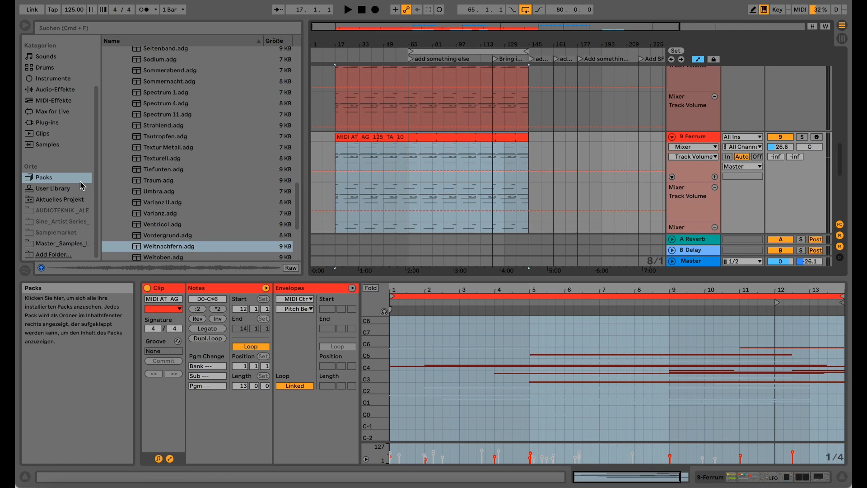
left_click(59, 243)
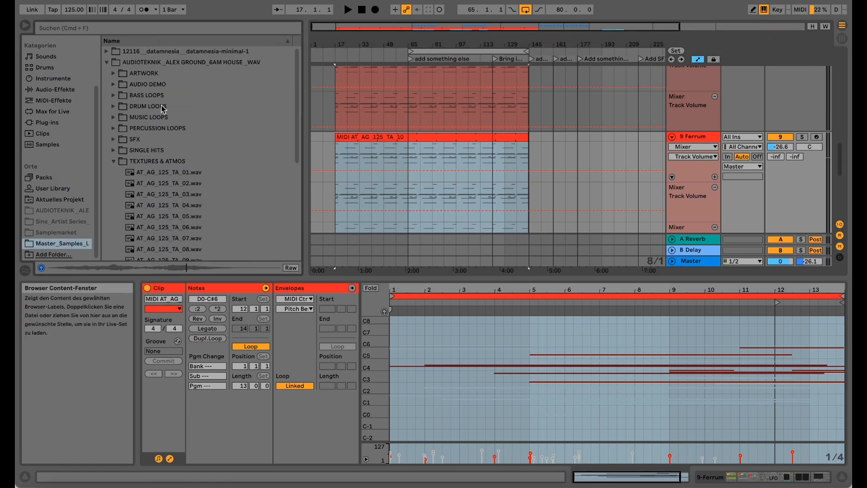
scroll(190, 188, "down", 3)
left_click(189, 181)
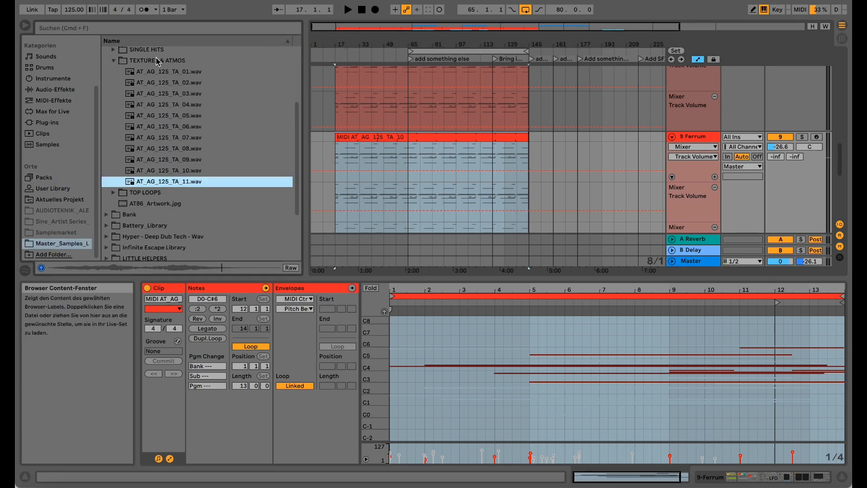
left_click(171, 172)
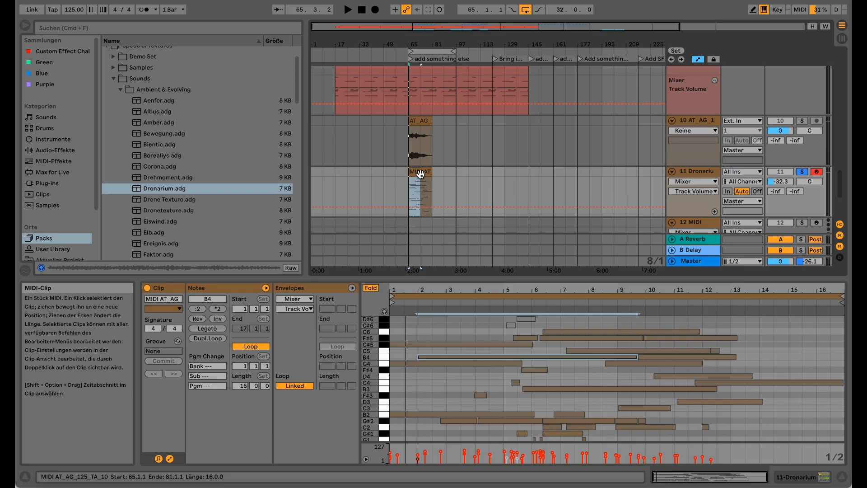
Step: Show the commands for converting the AT_AG audio clip on track 10 to a new MIDI track
left_click(420, 173)
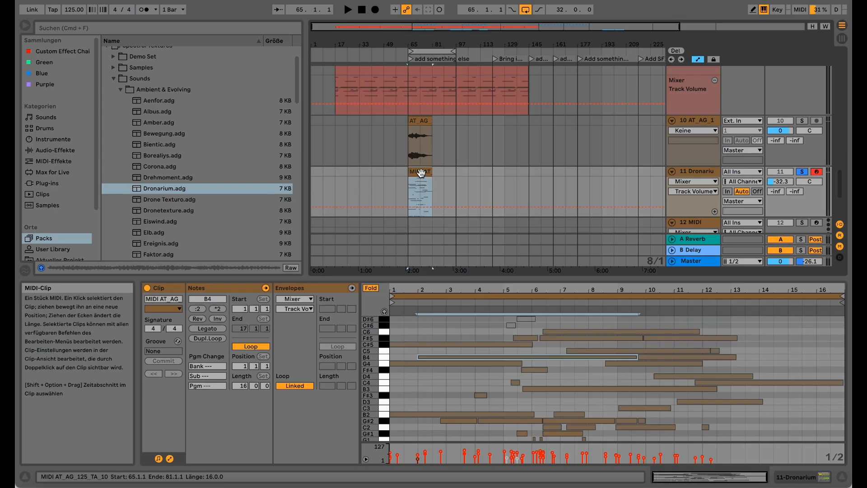
right_click(421, 173)
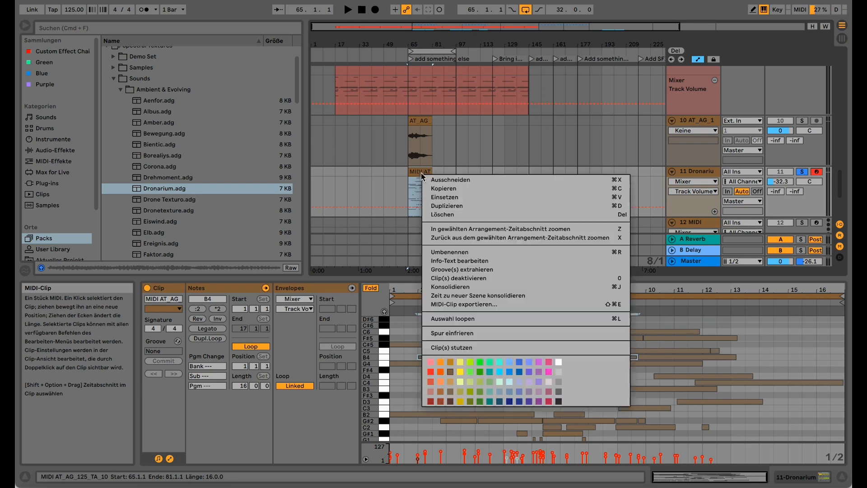
right_click(421, 128)
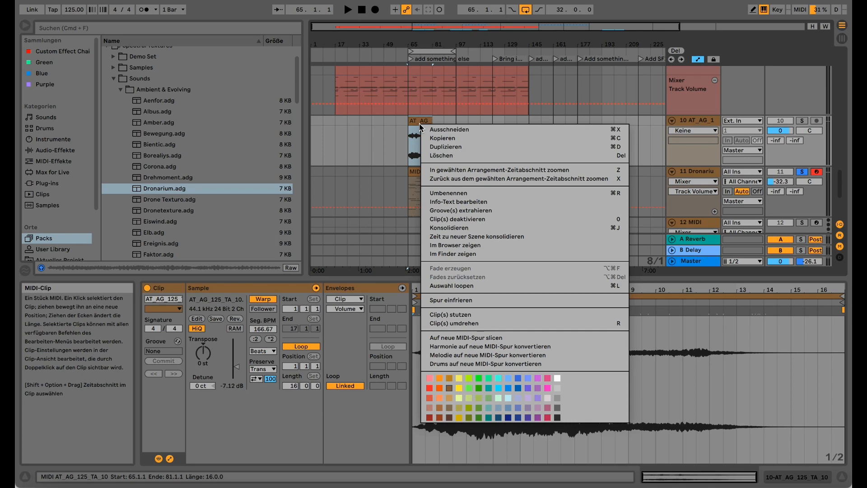
left_click(413, 169)
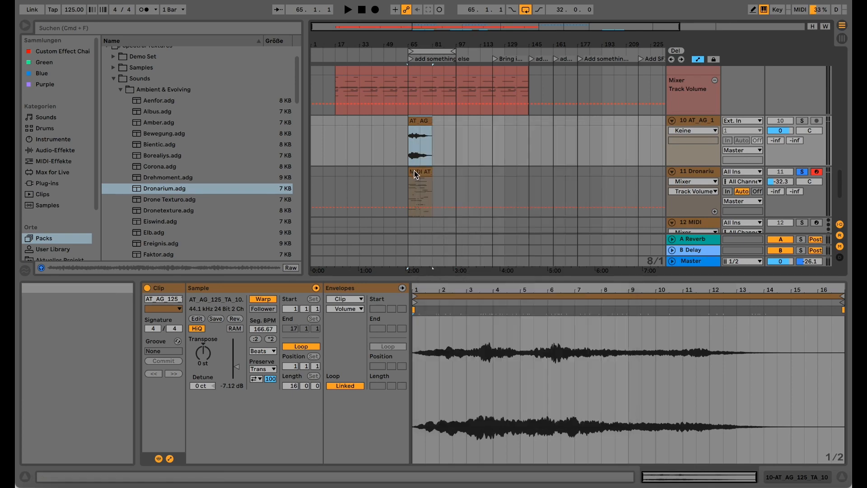
Step: In track 11 Dronarium's MIDI clip, move two F#5 notes to 5.1.1 and 6.1.1, deactivating the first and lengthening the second toward the clip's end
left_click(414, 170)
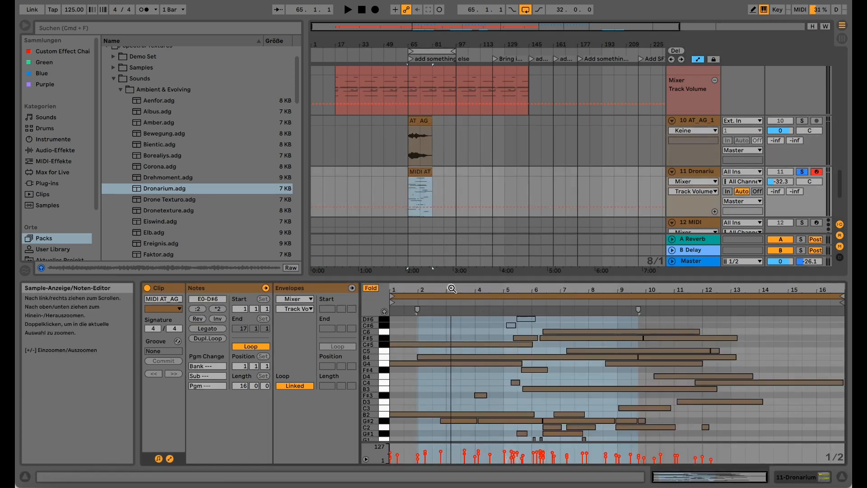
left_click_drag(528, 342, 518, 339)
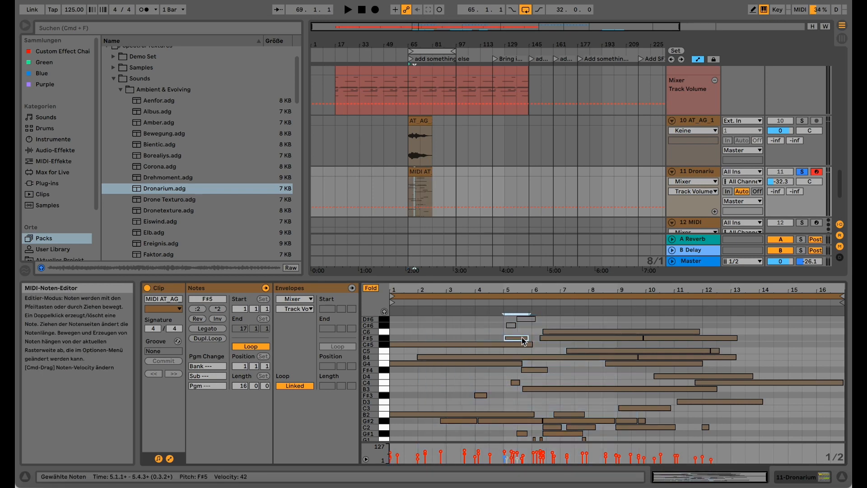
key("0")
left_click_drag(553, 332, 540, 339)
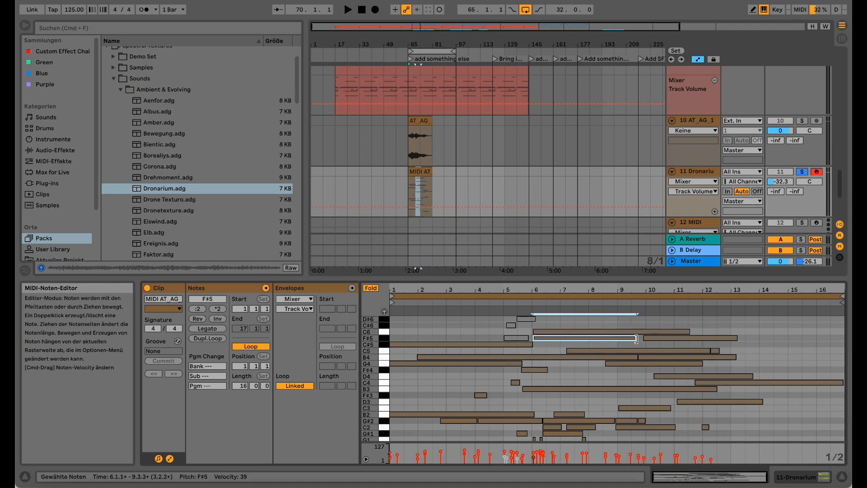
left_click_drag(636, 338, 816, 339)
Step: Set Drone Texturo's Filter Freq to 1.51 kHz and Pan/Filter Mod to 1.00 Hz during playback, and open the MIDI clip's notes
key("space")
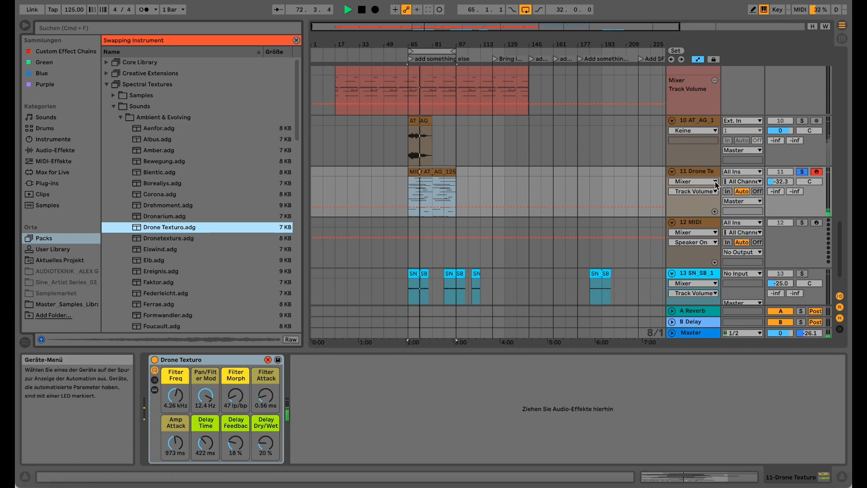
left_click_drag(176, 395, 205, 404)
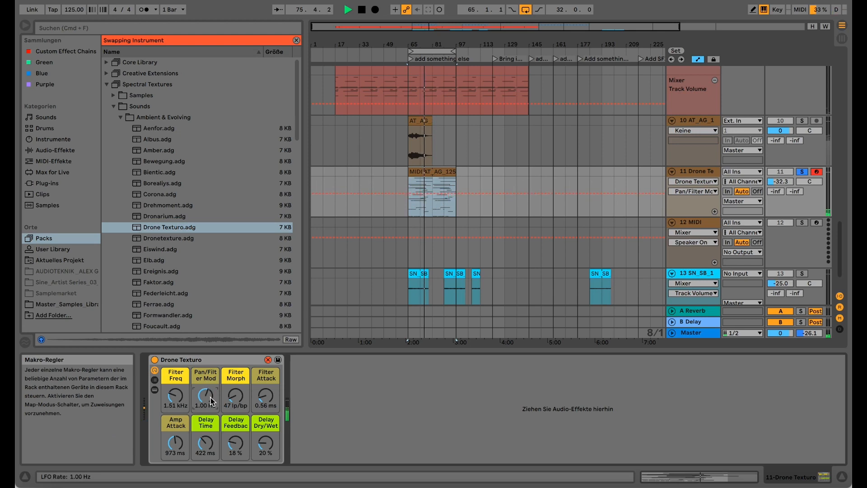
double_click(424, 181)
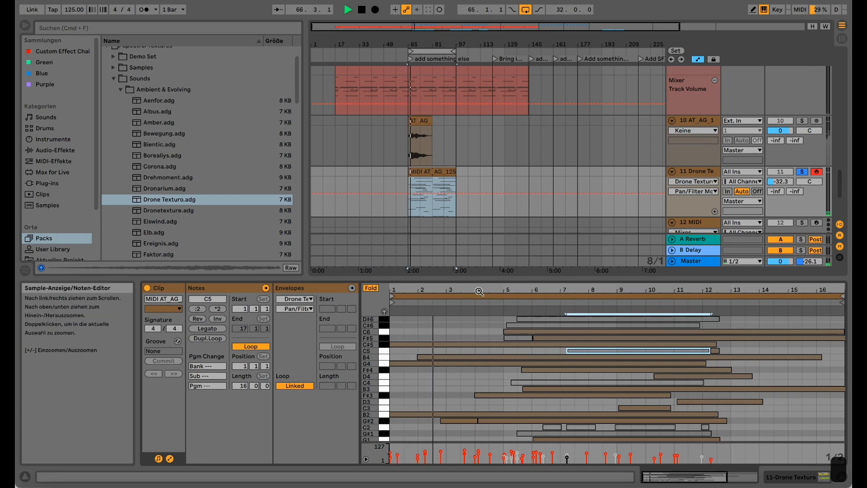
left_click(465, 337)
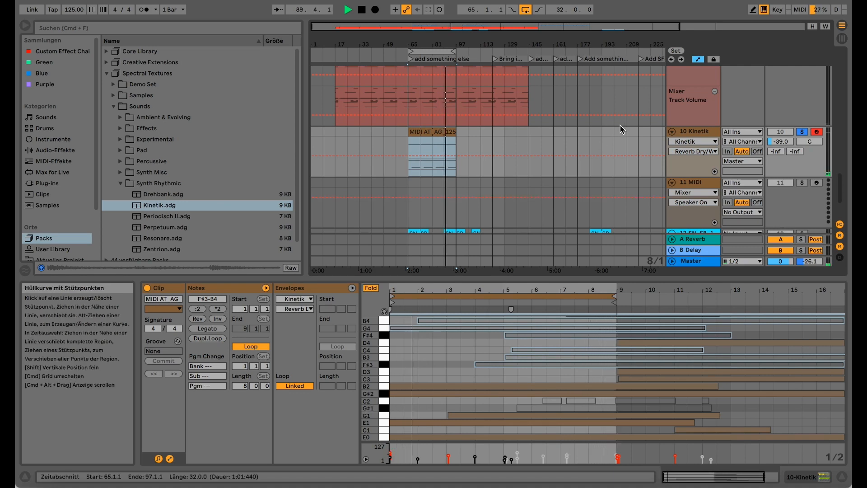
Step: Remove the solo from track 10 Kinetik and set its volume to -39.6 dB
left_click(801, 133)
left_click(780, 141)
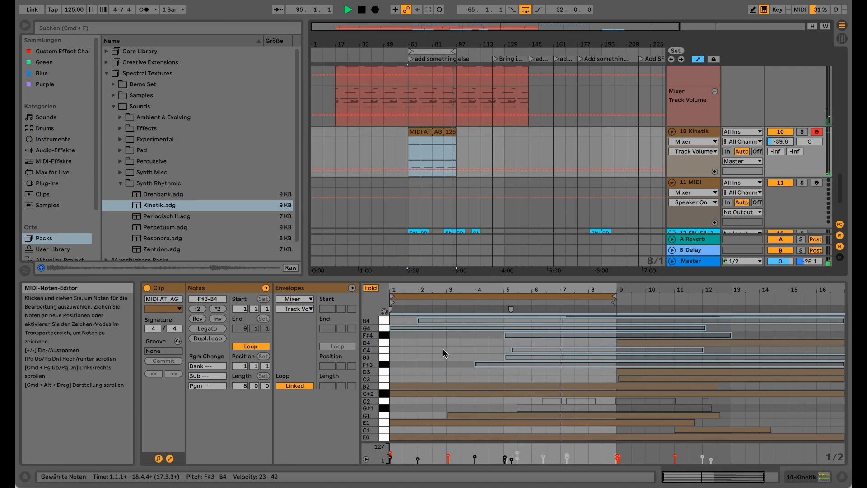
Step: Search the browser for "filter"
scroll(441, 350, "up", 2)
scroll(541, 158, "up", 3)
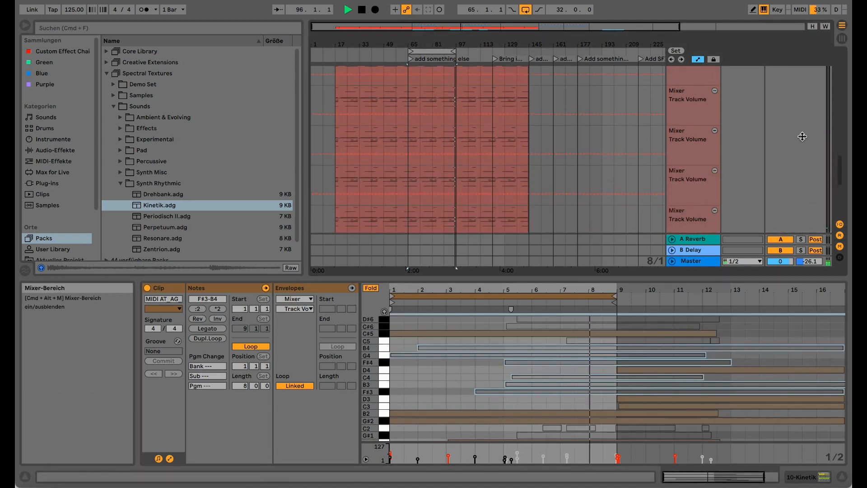
scroll(767, 171, "down", 1)
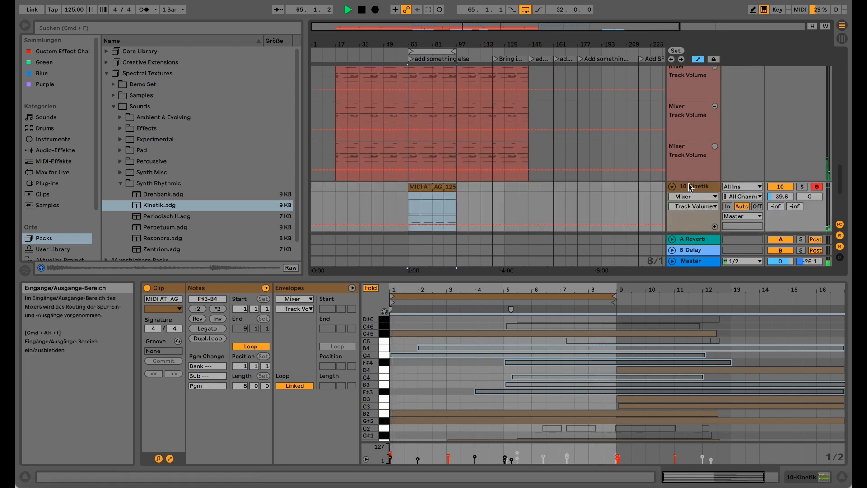
scroll(712, 173, "up", 2)
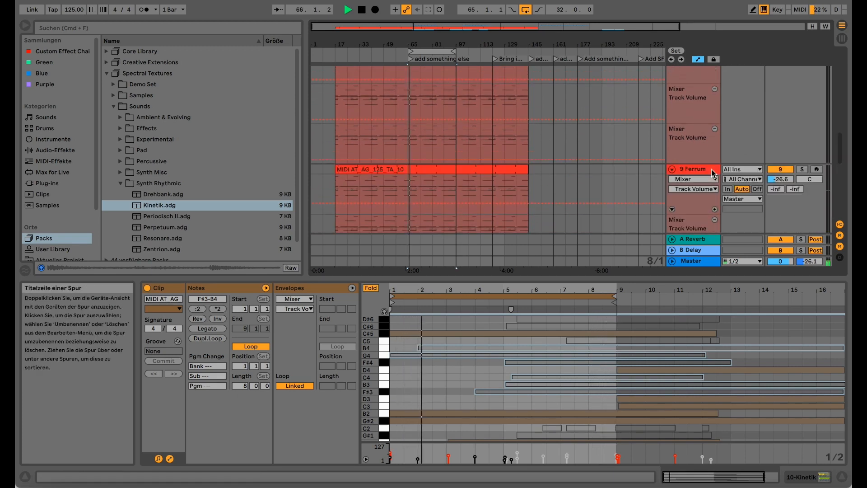
scroll(713, 173, "down", 3)
left_click(123, 33)
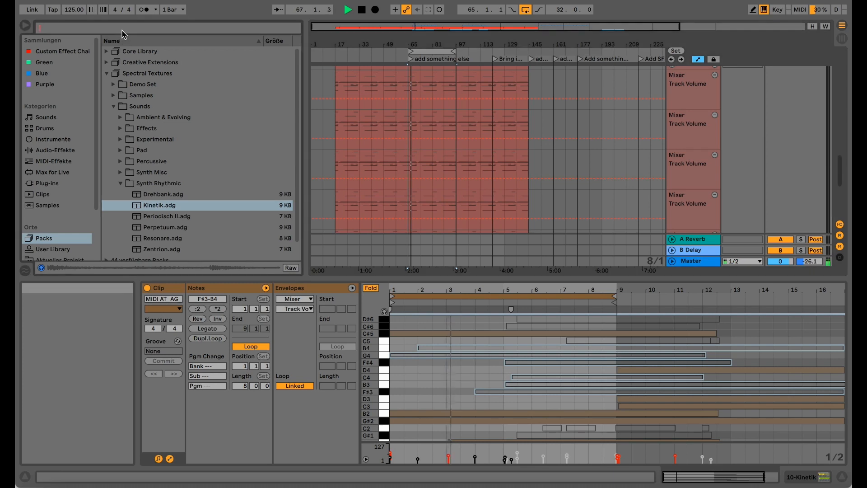
type("filter")
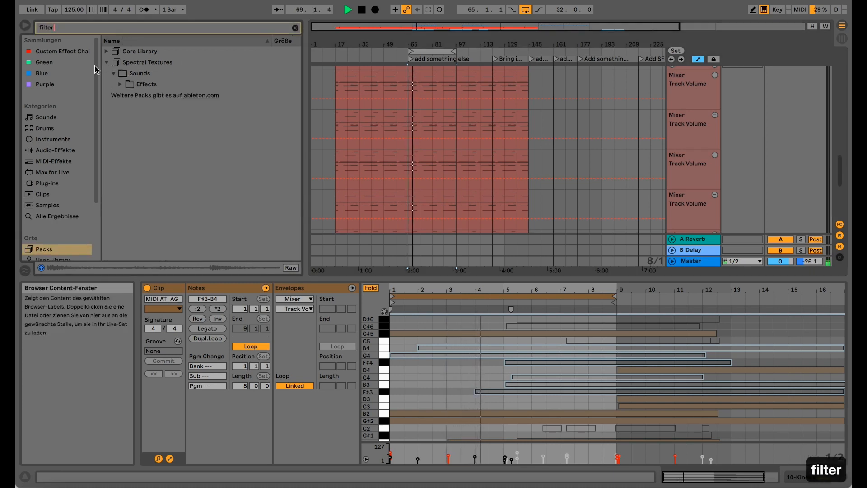
Step: Add an Auto Filter audio effect to track 10 Kinetik and lower its low-pass frequency to 1.16 kHz with 20% resonance
left_click(55, 150)
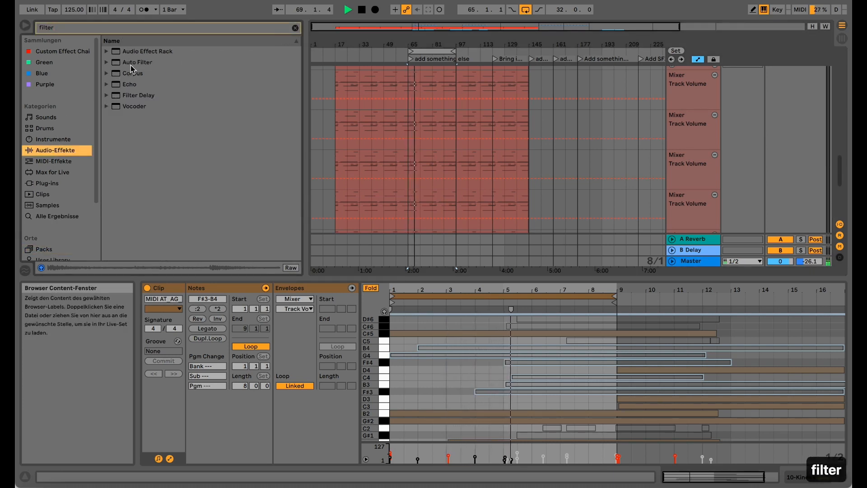
left_click_drag(132, 63, 564, 318)
scroll(577, 231, "down", 5)
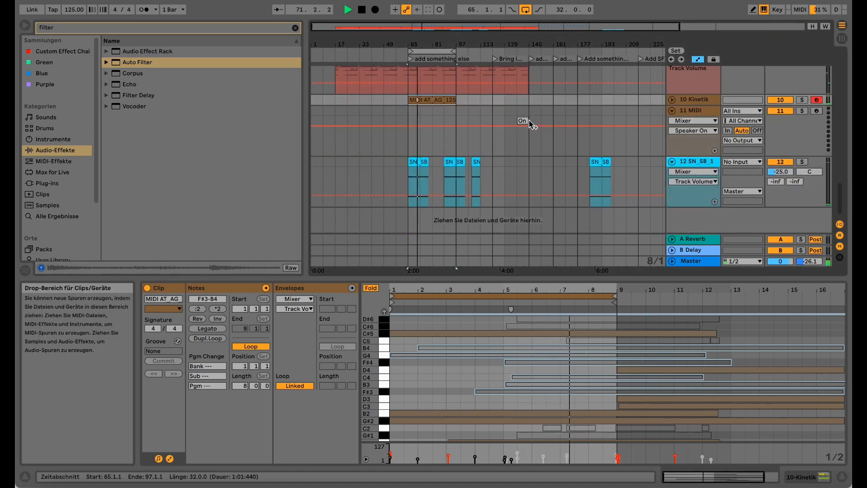
left_click_drag(139, 64, 479, 104)
left_click_drag(429, 419, 406, 417)
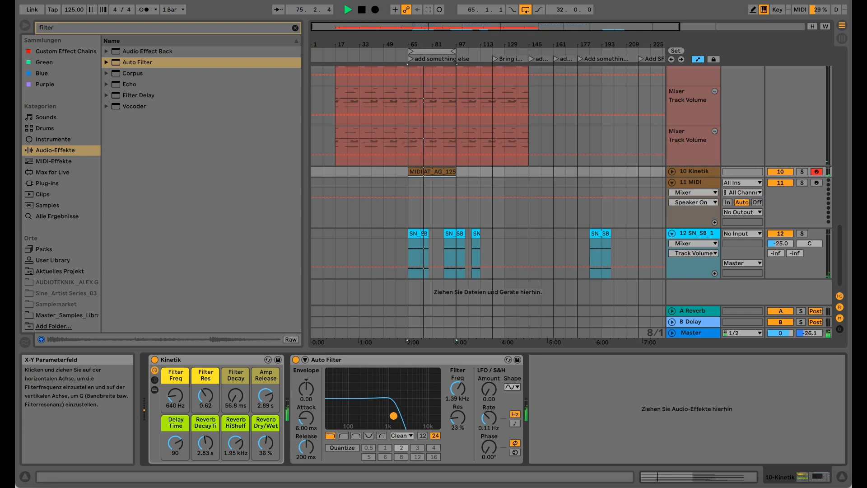
left_click_drag(394, 415, 391, 416)
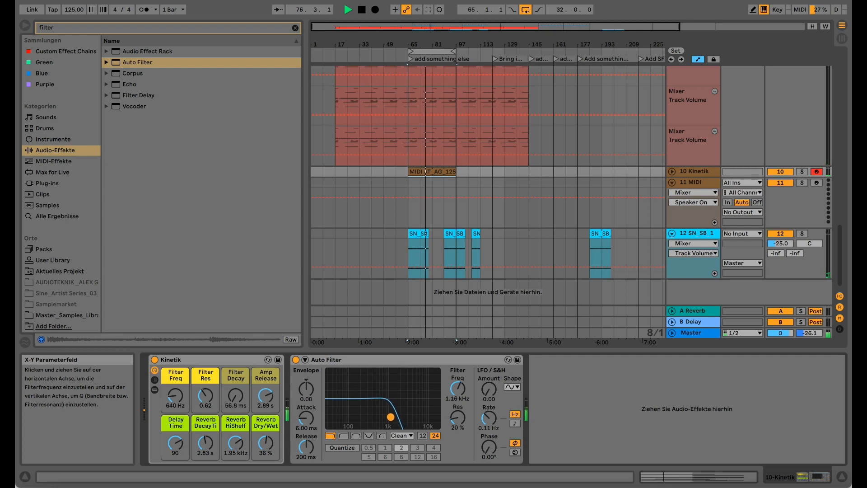
Step: Audition other filter types in Kinetik's Auto Filter, ending on the low-pass type at 1.72 kHz with 17% resonance
left_click(356, 435)
mouse_move(393, 416)
left_mouse_down()
mouse_move(356, 416)
mouse_move(404, 417)
left_mouse_up()
left_click(344, 436)
left_click(330, 435)
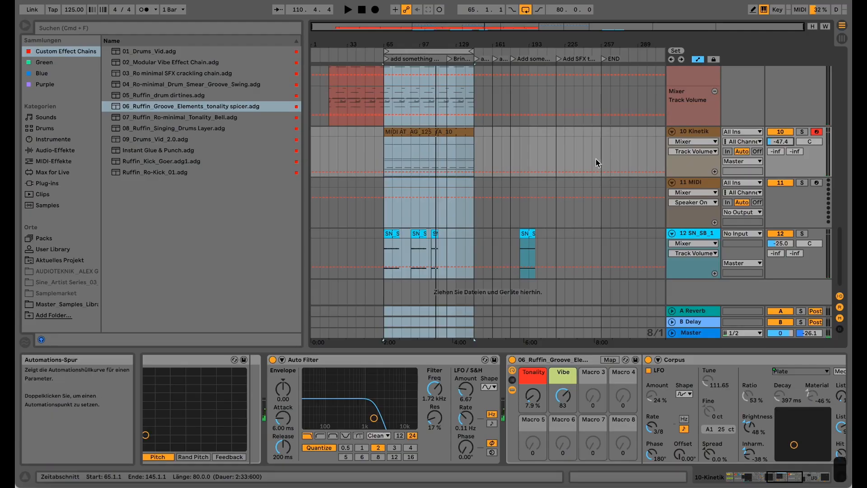
Step: Start arrangement playback from bar 97, where the second Shaker clip on track 4 begins
scroll(595, 160, "up", 8)
scroll(595, 161, "up", 6)
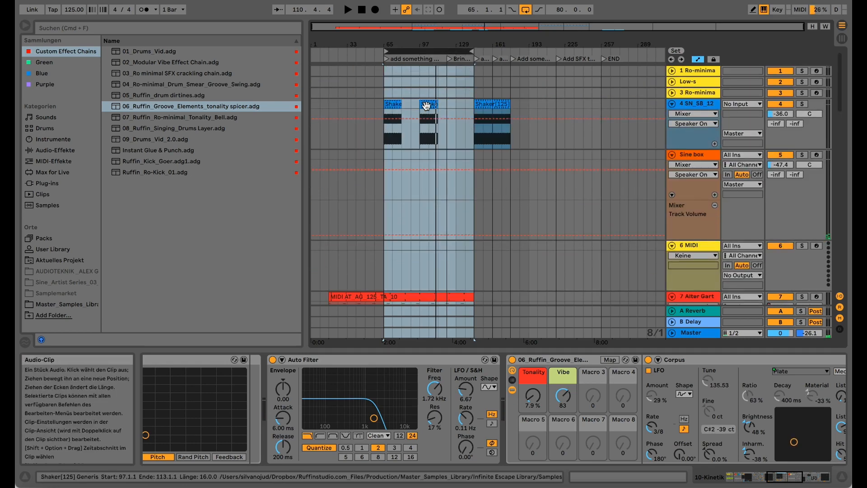
left_click(425, 106)
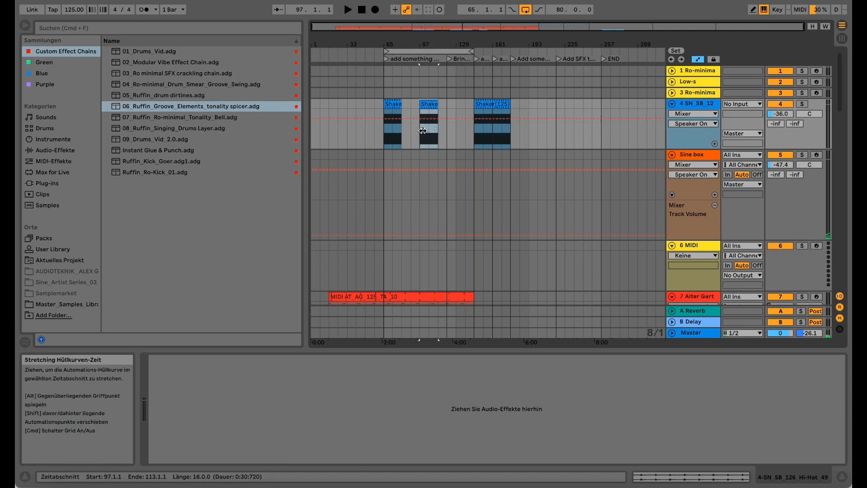
left_click(423, 188)
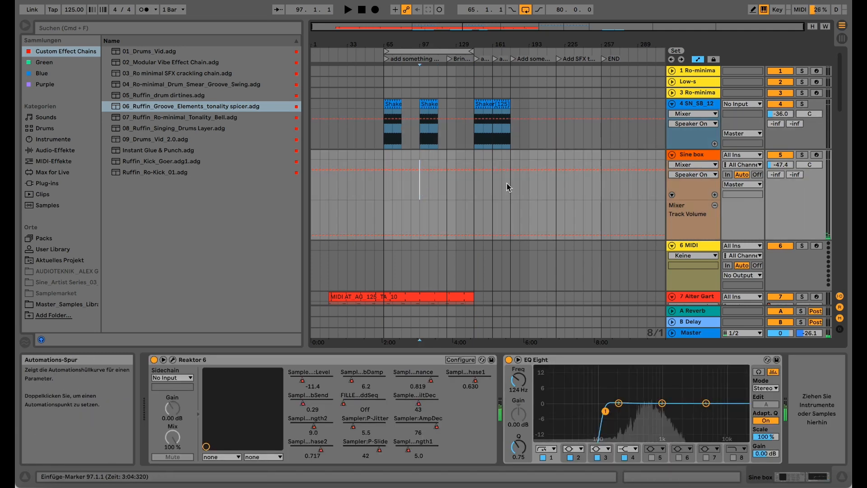
key("space")
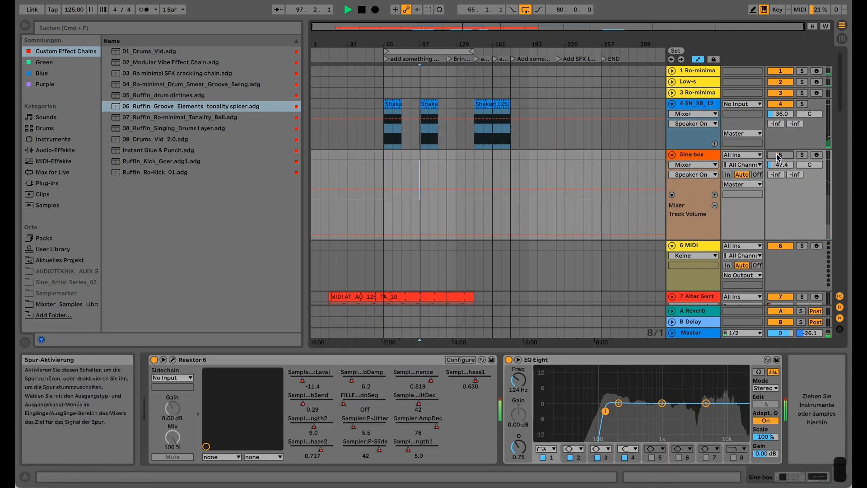
Step: Set track 10 Kinetik's volume to -48.0 dB and solo the track
scroll(457, 209, "down", 5)
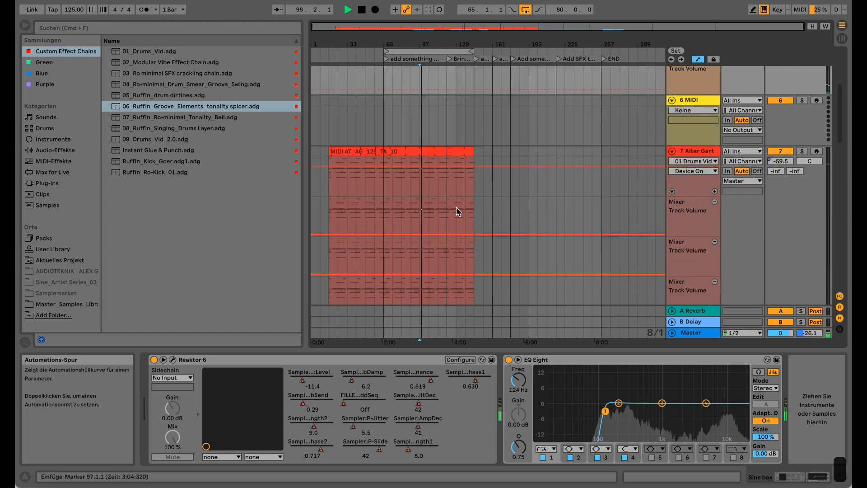
scroll(456, 209, "down", 5)
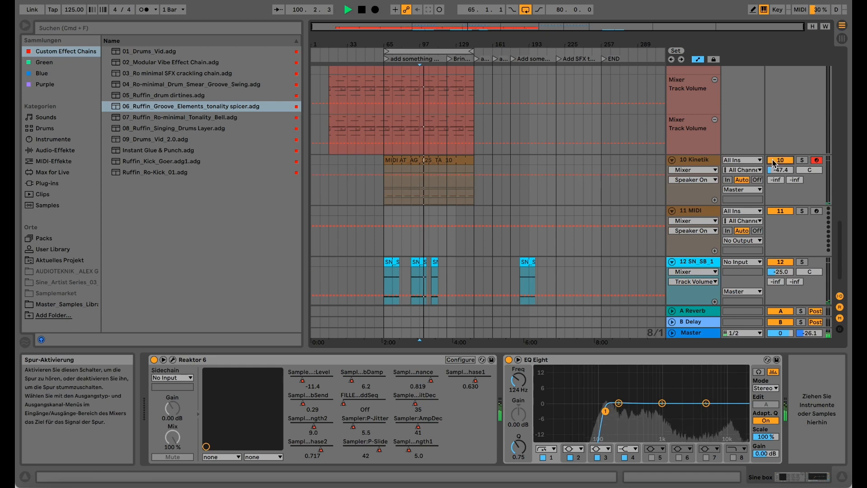
left_click_drag(777, 169, 777, 172)
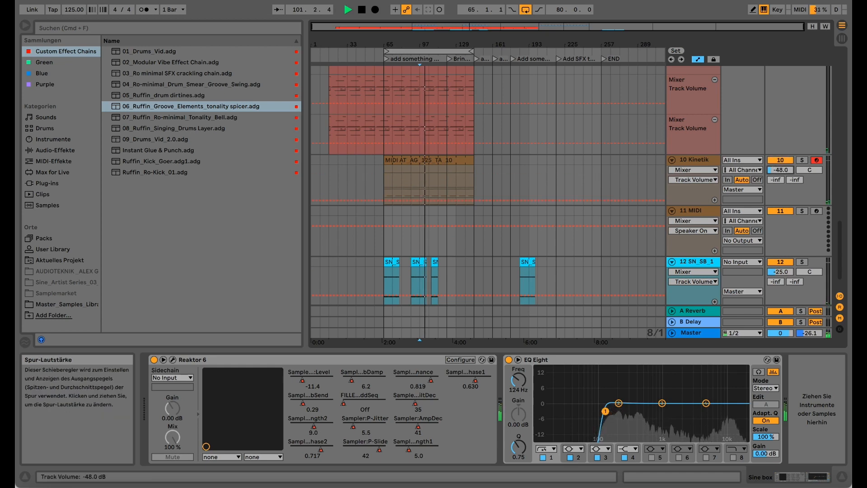
left_click(695, 160)
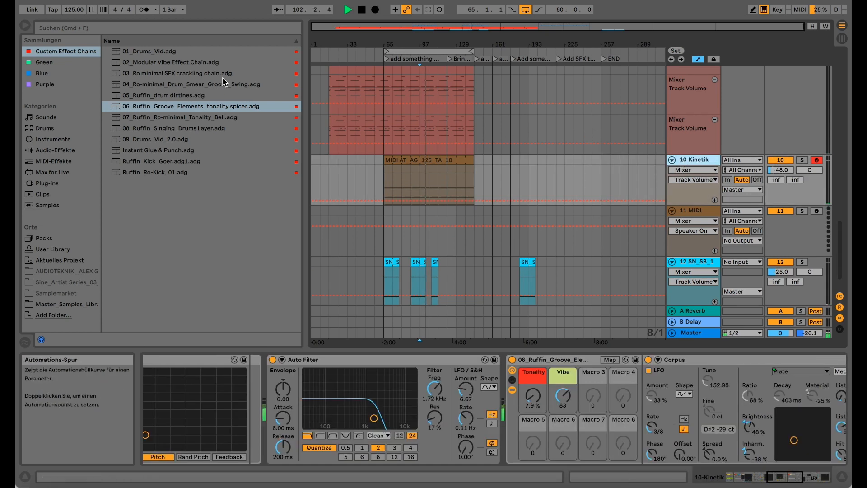
left_click(802, 160)
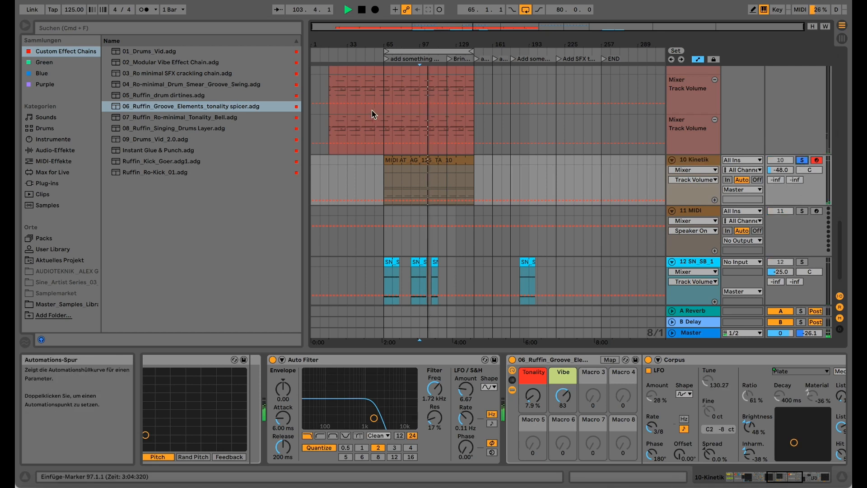
Step: Load Melodic Steps Phrygian from the Creative Extensions pack onto track 10 Kinetik and swap it for the Neurothmic Drums preset
left_click(52, 250)
left_click(60, 261)
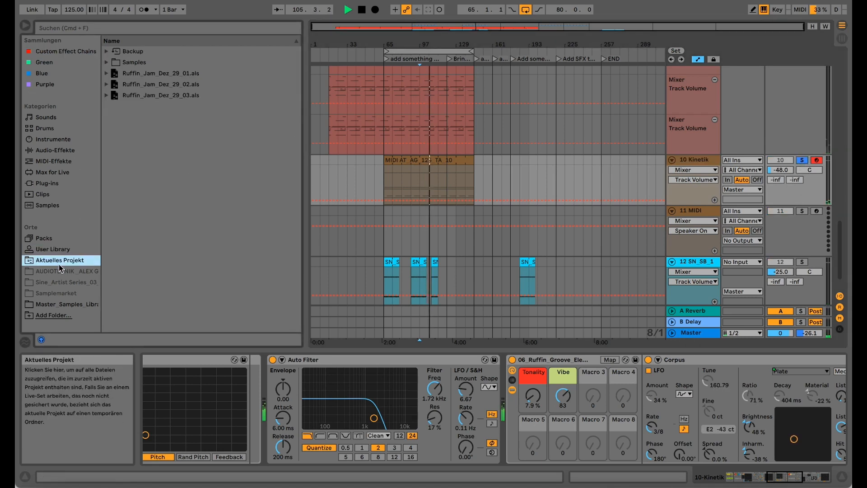
left_click(44, 238)
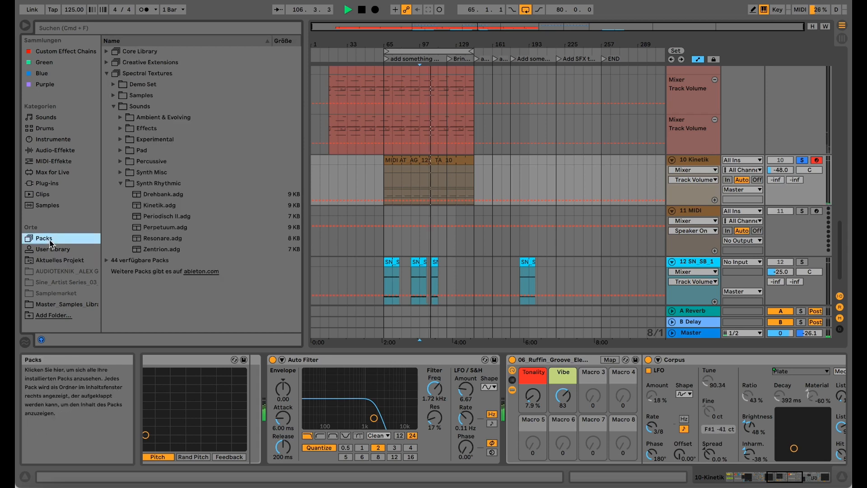
left_click(106, 62)
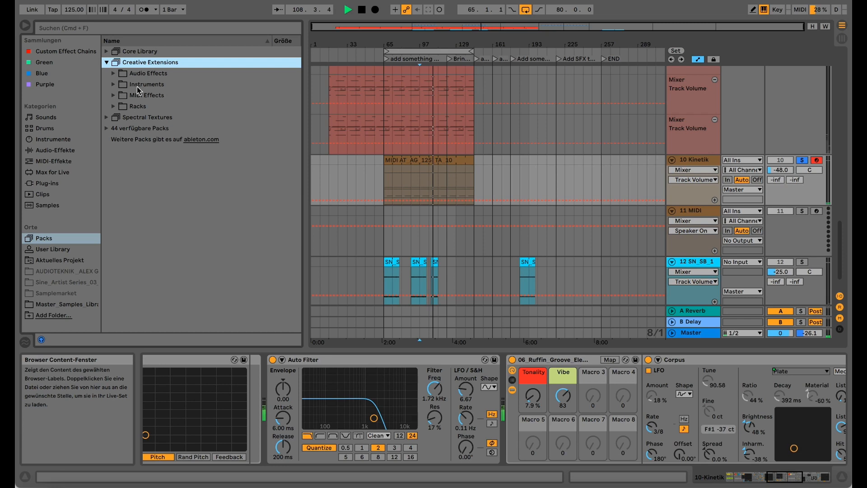
left_click(113, 95)
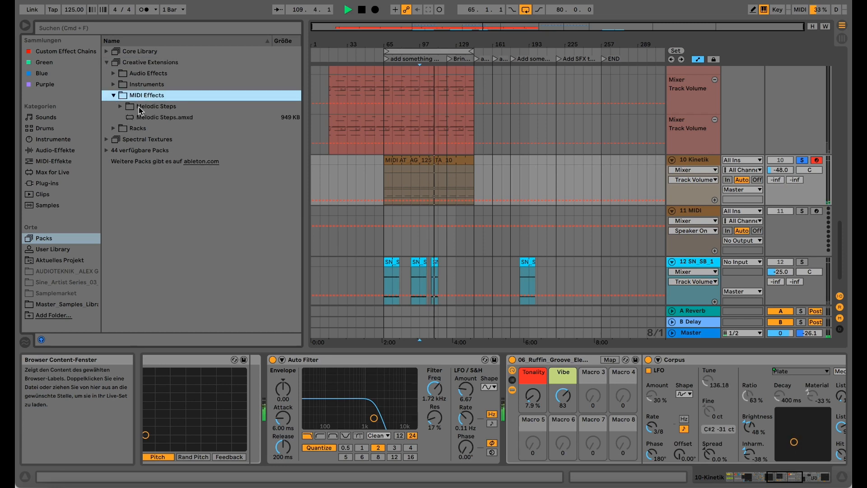
left_click(120, 107)
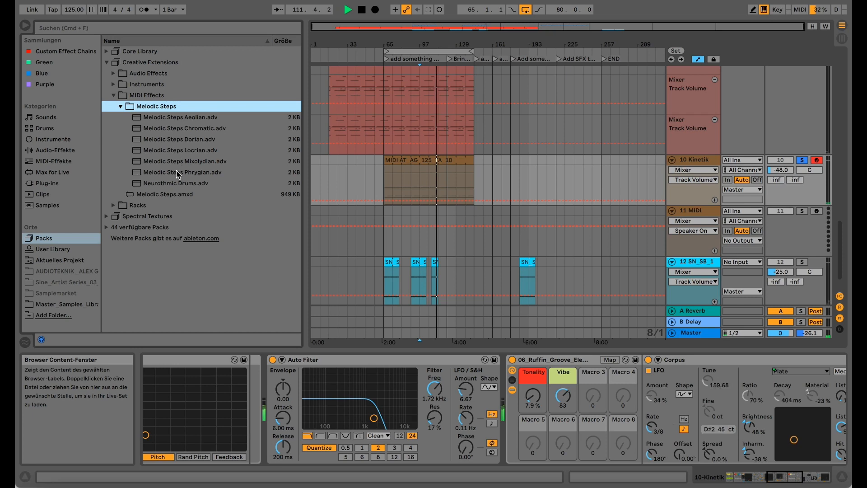
left_click_drag(179, 174, 423, 163)
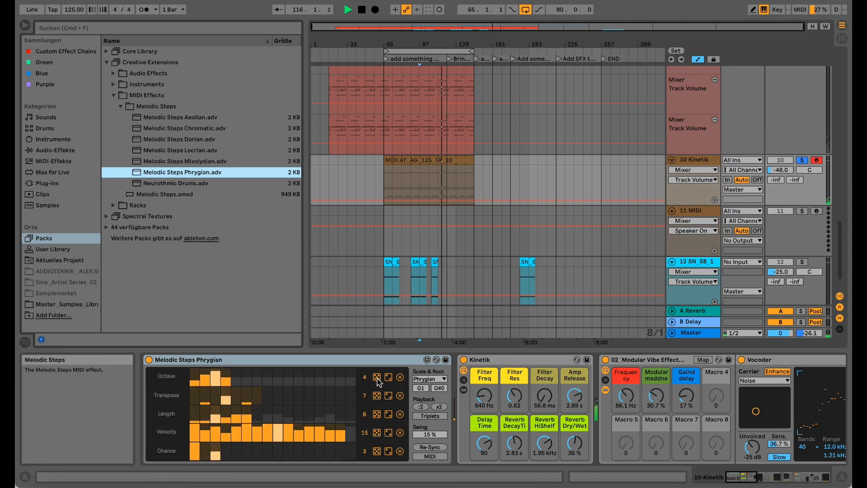
key("q")
left_click(198, 174)
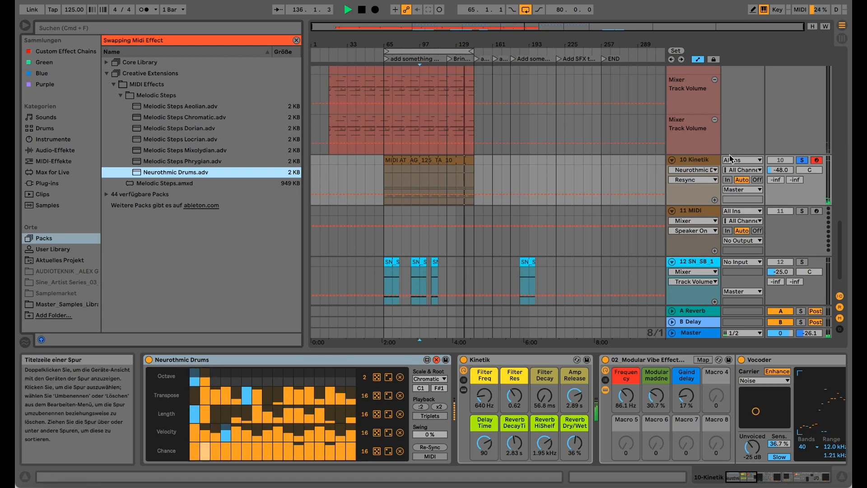
Step: Raise track 10 Kinetik's volume to -47.0 dB and switch off its 02 Modular Vibe Effect rack
left_click(780, 170)
left_click_drag(780, 169, 780, 172)
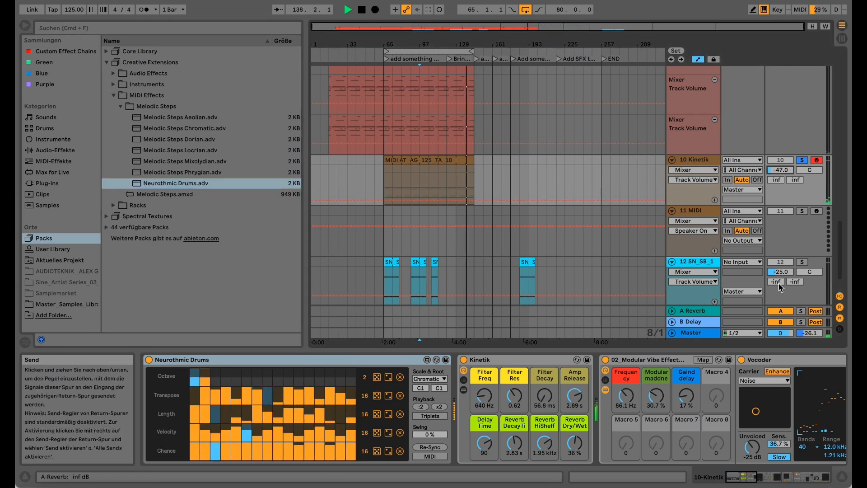
left_click(605, 360)
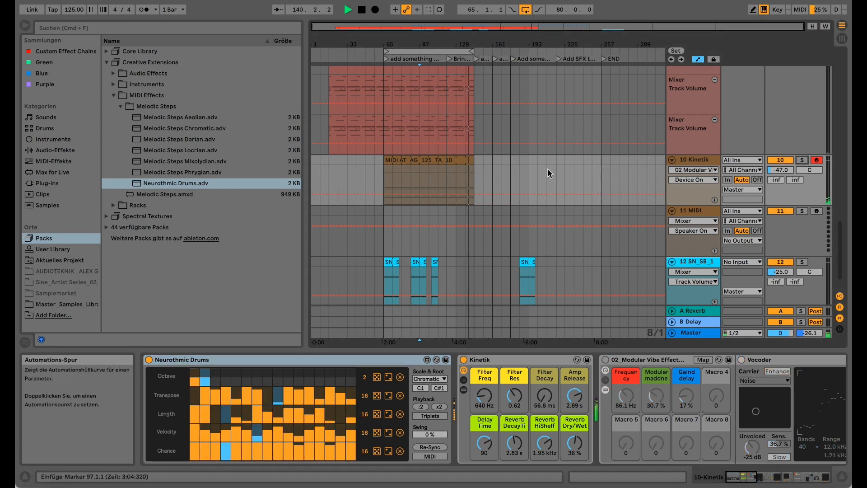
Step: Play the loop from bar 65 and set Neurothmic Drums' Swing to 7% and its scale to Minor
left_click(450, 50)
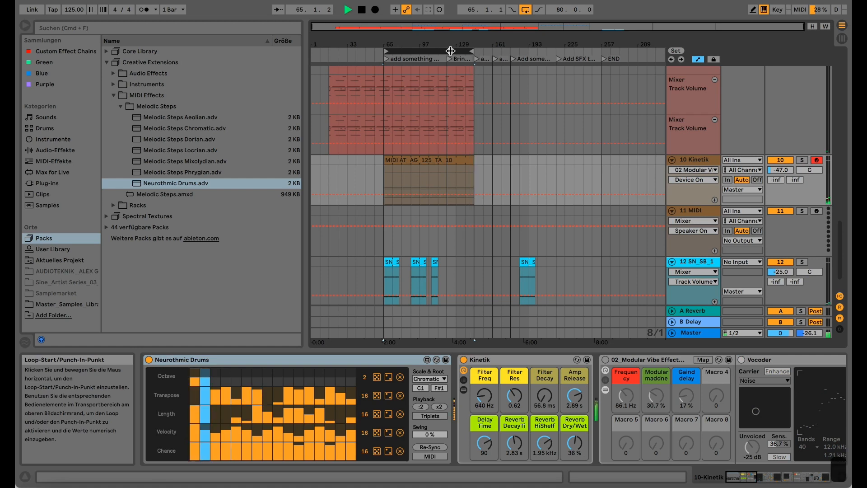
left_click_drag(430, 434, 430, 431)
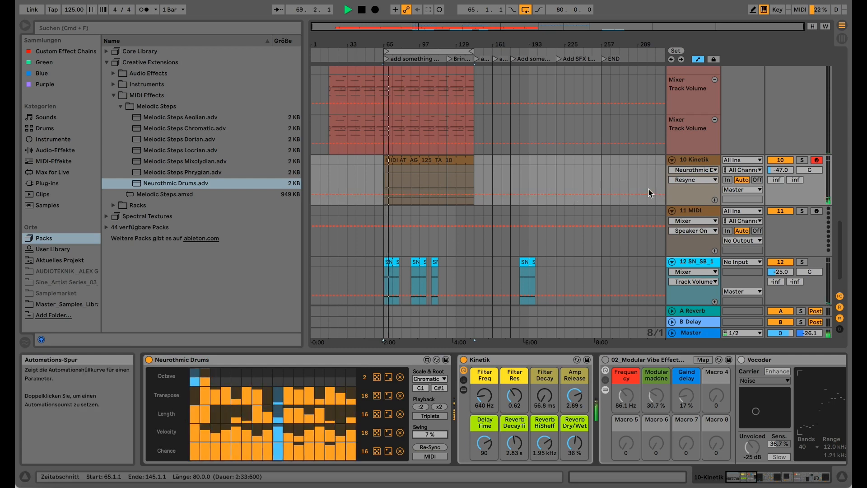
left_click(442, 379)
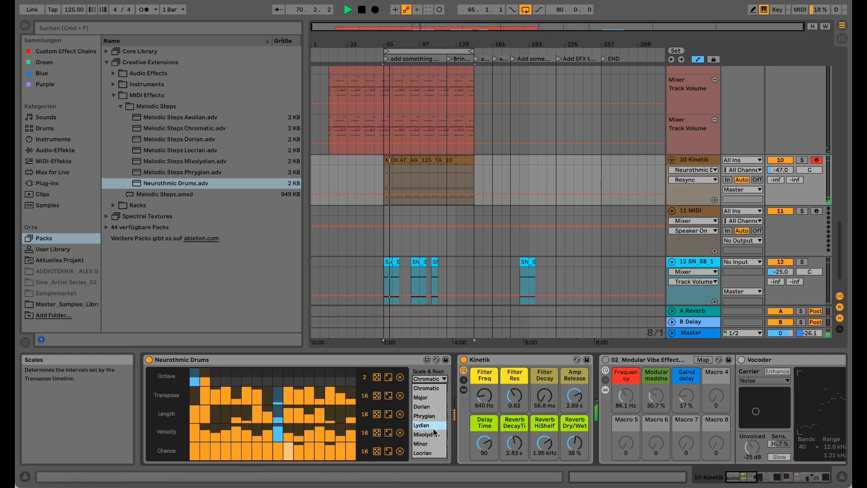
left_click(432, 442)
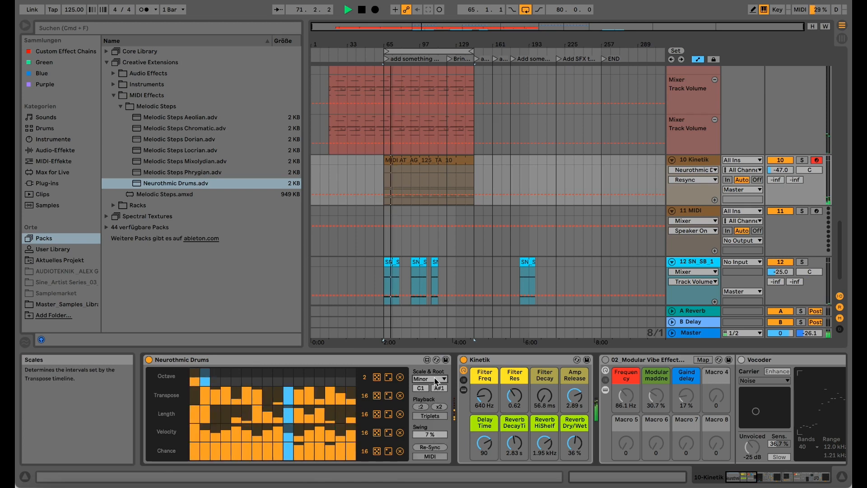
Step: Solo track 10 Kinetik to compare Neurothmic Drums' Major scale with Minor, keeping Minor and setting Swing to 8%
left_click(802, 160)
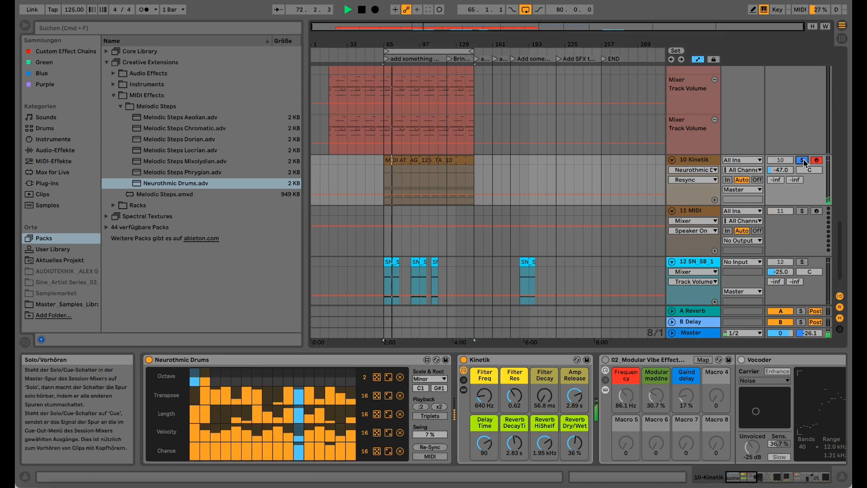
left_click(426, 380)
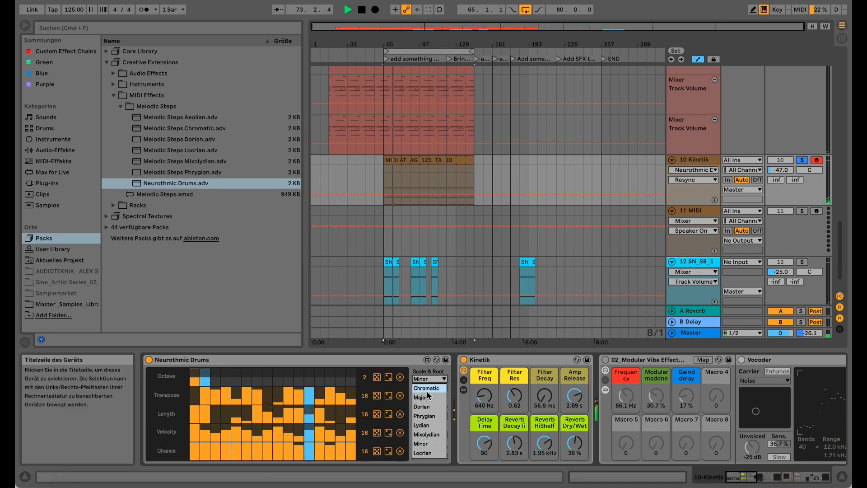
left_click(427, 397)
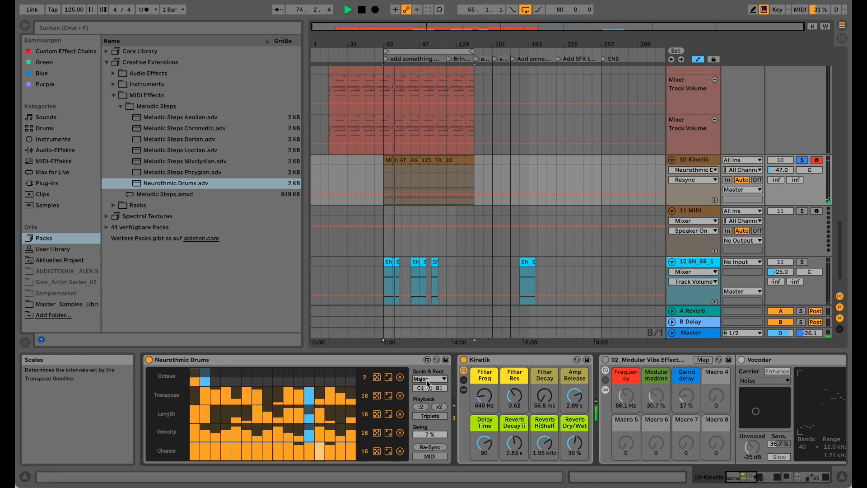
left_click(426, 380)
left_click(425, 441)
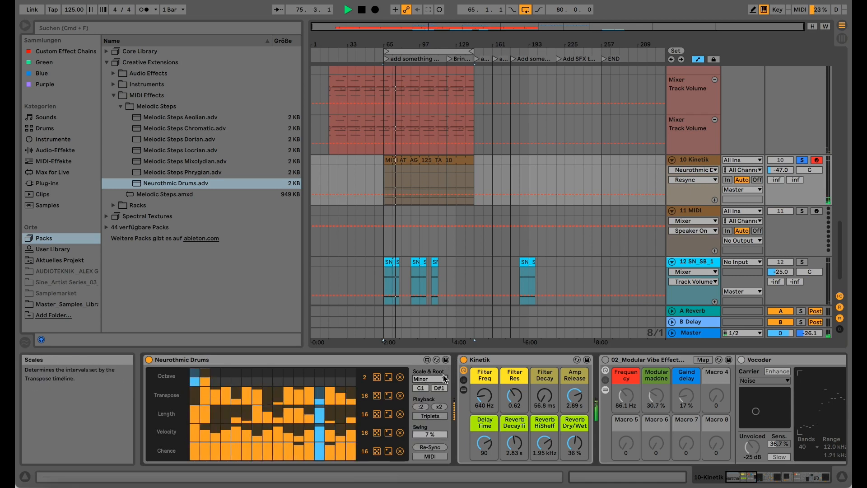
left_click_drag(430, 434, 430, 431)
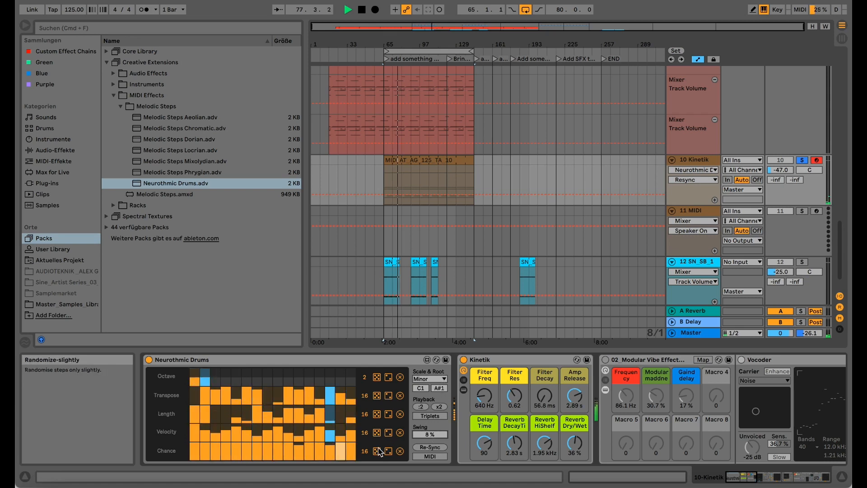
Step: Unsolo track 10 Kinetik to hear it in the mix and lower its volume to -51.5 dB
left_click(802, 161)
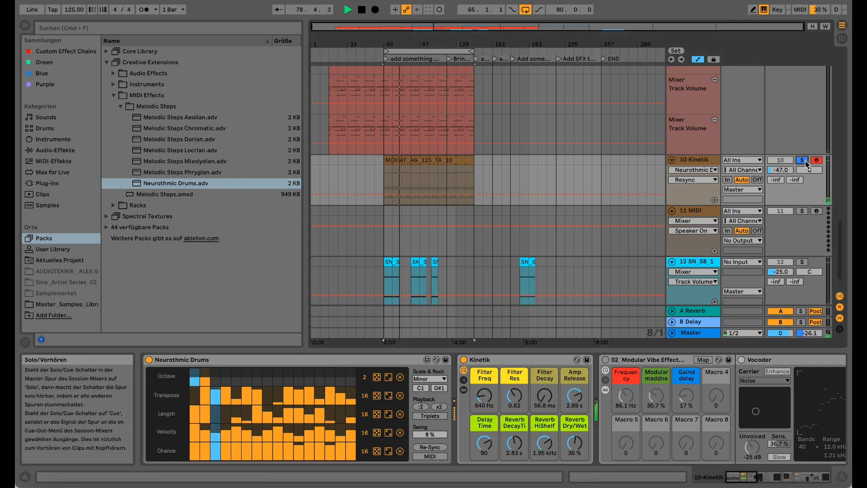
left_click(466, 161)
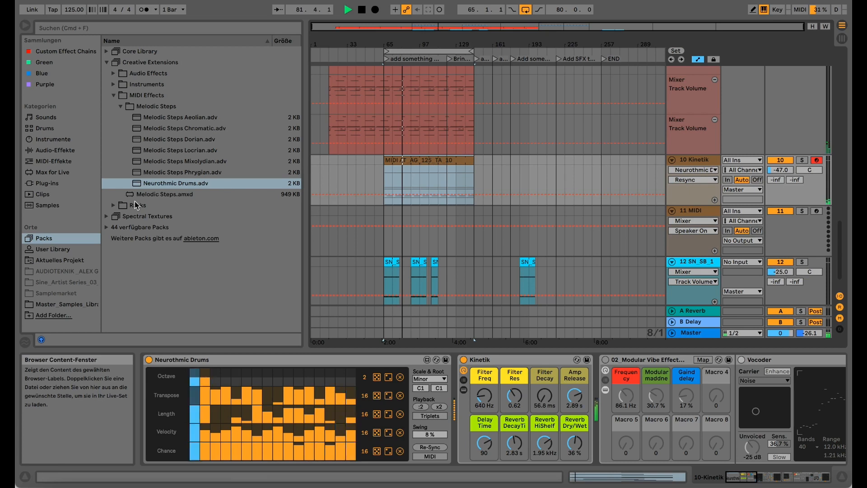
left_click(114, 205)
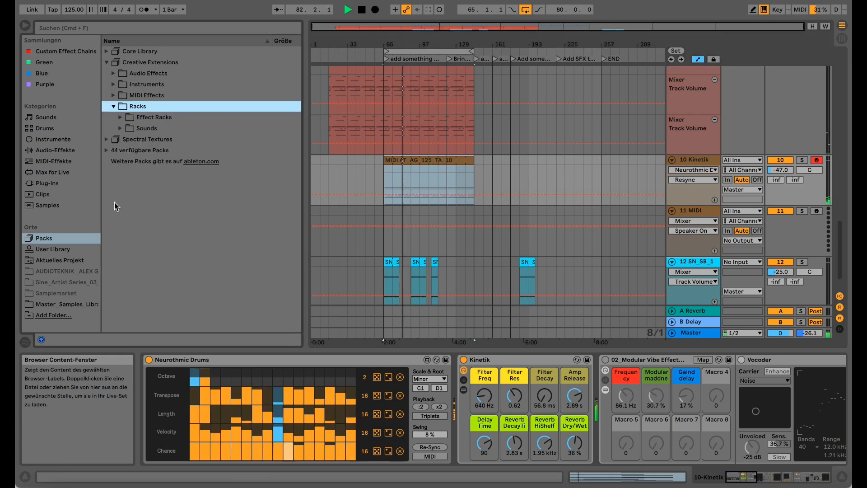
left_click(113, 106)
left_click(114, 95)
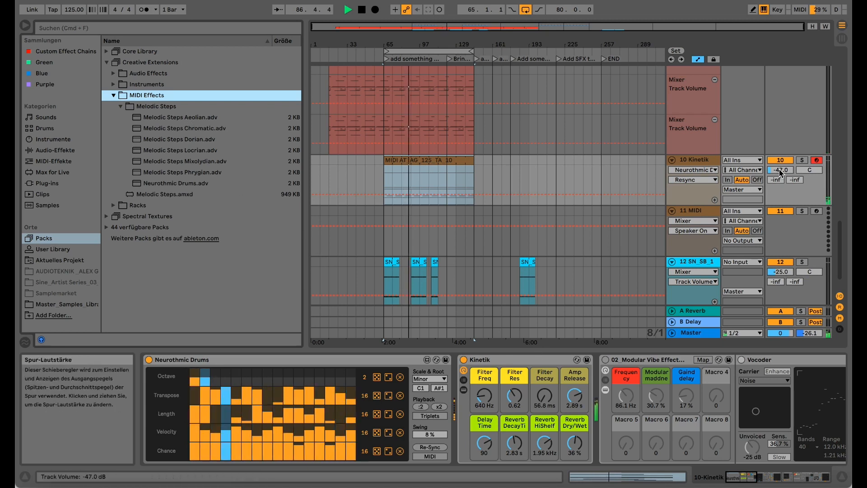
left_click_drag(780, 169, 780, 178)
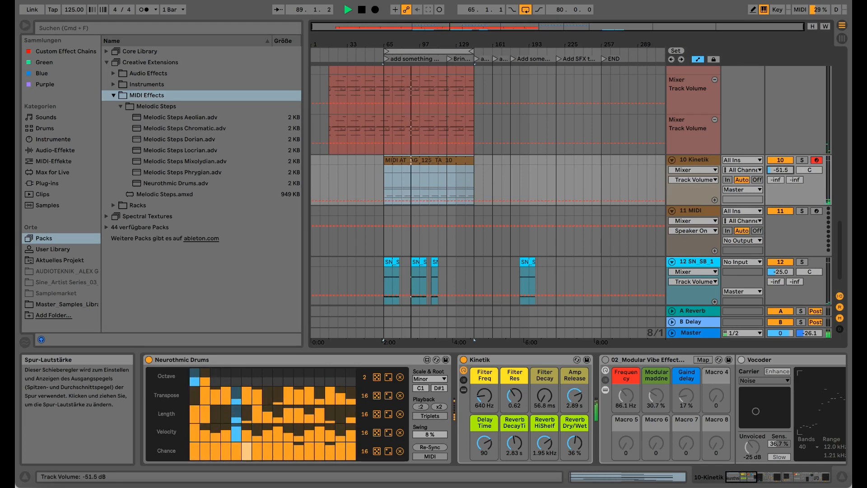
Step: Switch track 10 Kinetik's 02 Modular Vibe Effect rack back on and lower the track volume to -53.6 dB
scroll(710, 138, "down", 2)
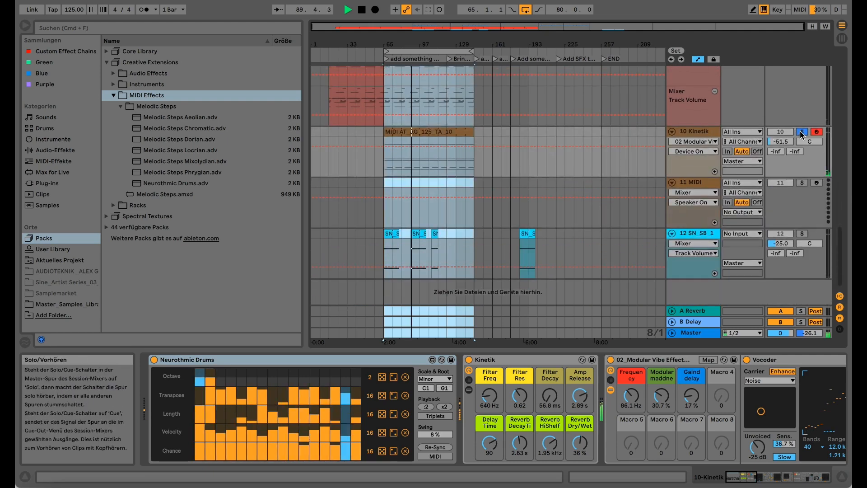
left_click(801, 131)
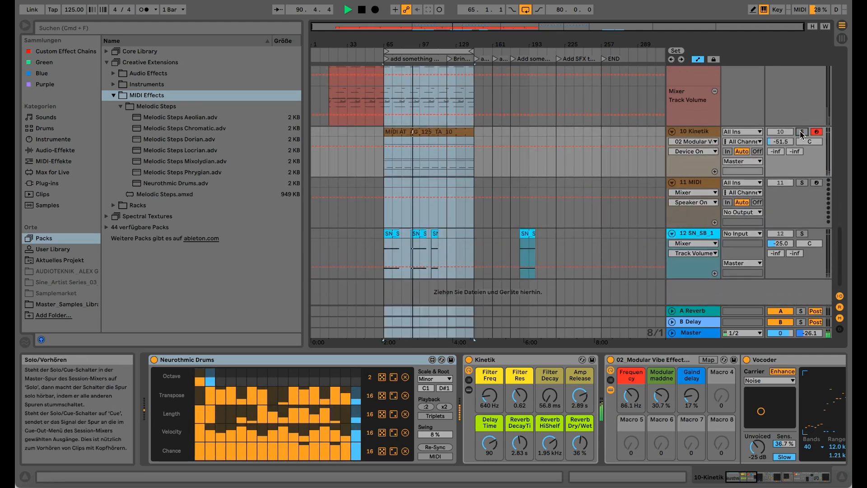
left_click_drag(793, 141, 793, 150)
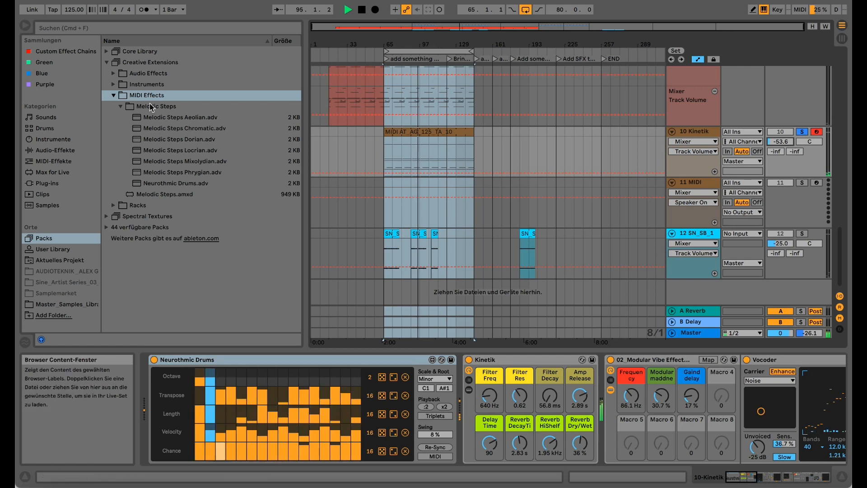
Step: Add the Gated Delay preset Euclidean Reverse from Creative Extensions to track 10 Kinetik and set its Random to 27%
left_click(114, 74)
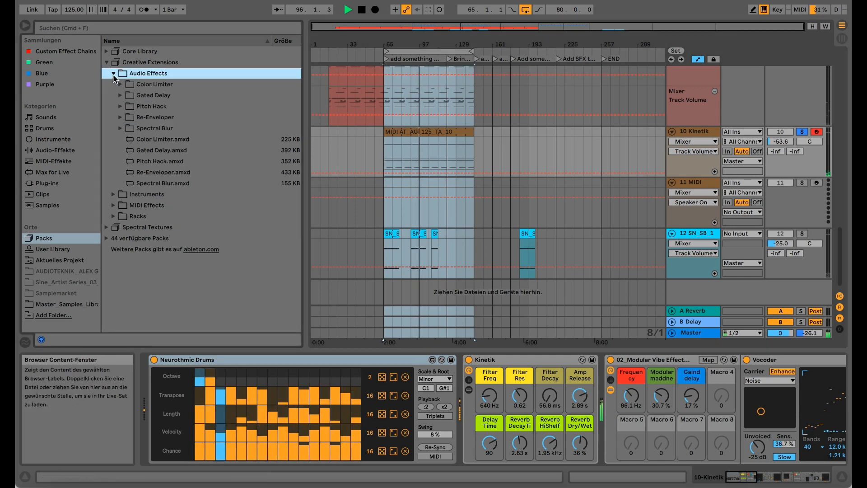
left_click(120, 95)
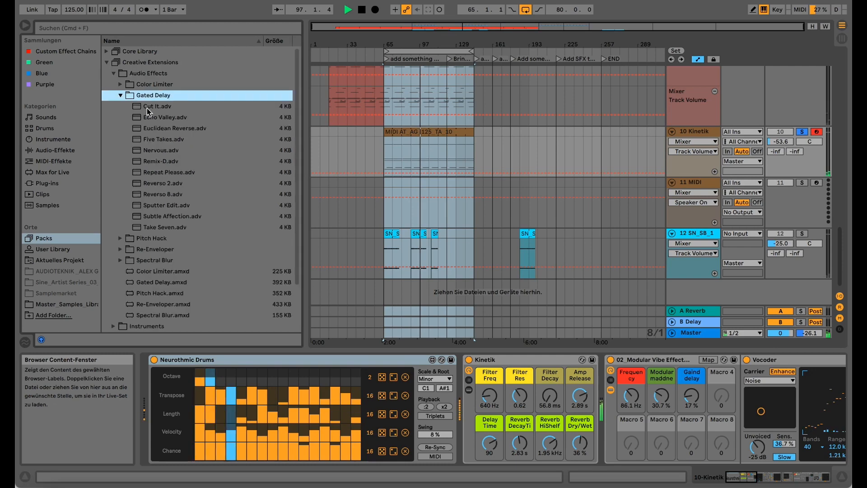
left_click(170, 131)
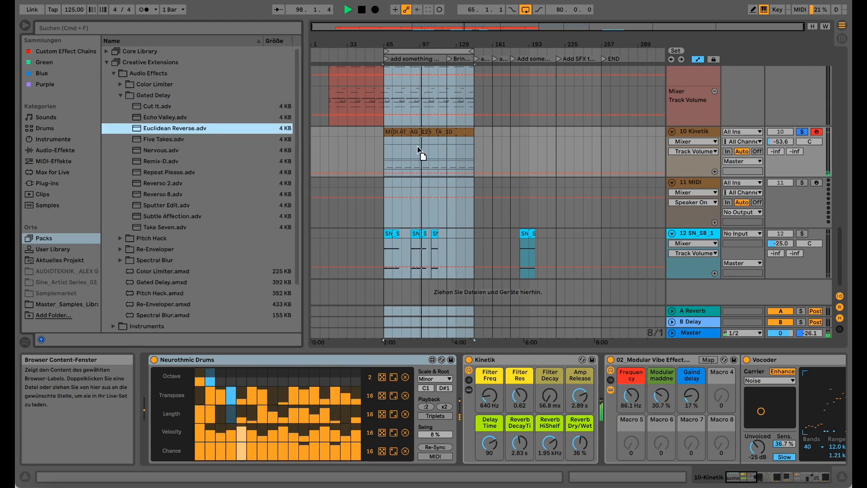
left_click_drag(502, 176, 501, 253)
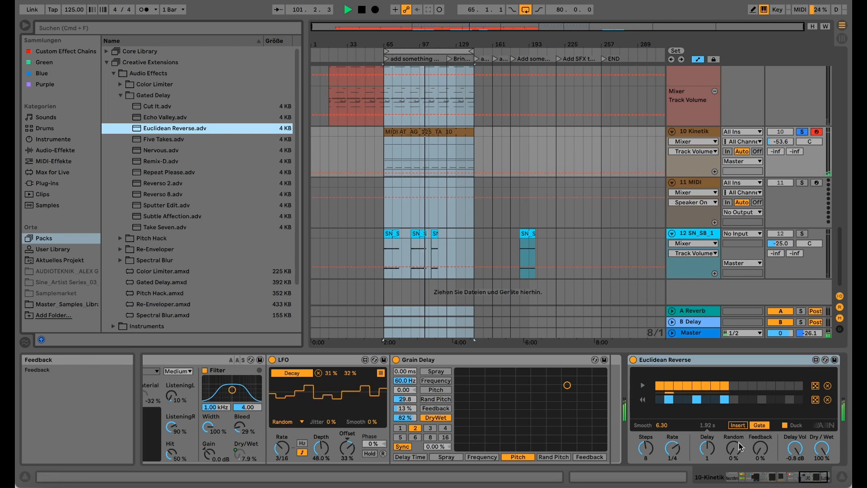
left_click_drag(739, 447, 737, 448)
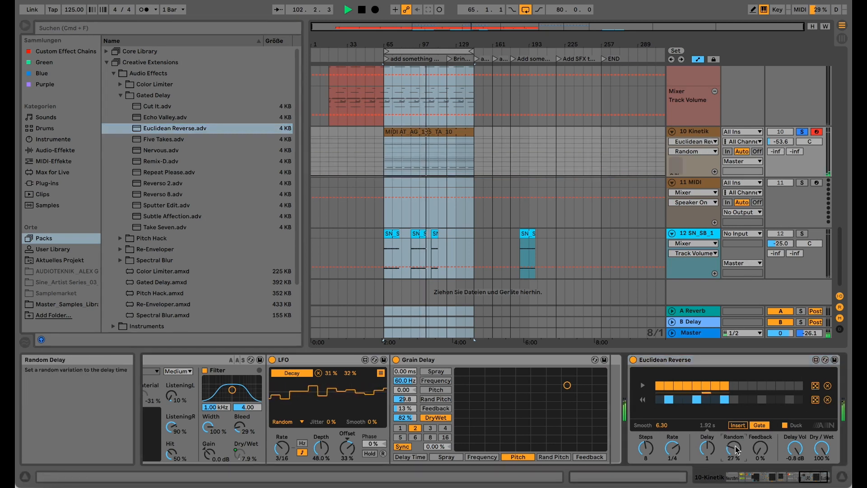
Step: Lower track 10 Kinetik's volume to -56.3 dB and switch off its Grain Delay
mouse_move(780, 141)
left_mouse_down()
mouse_move(790, 144)
mouse_move(780, 143)
left_mouse_up()
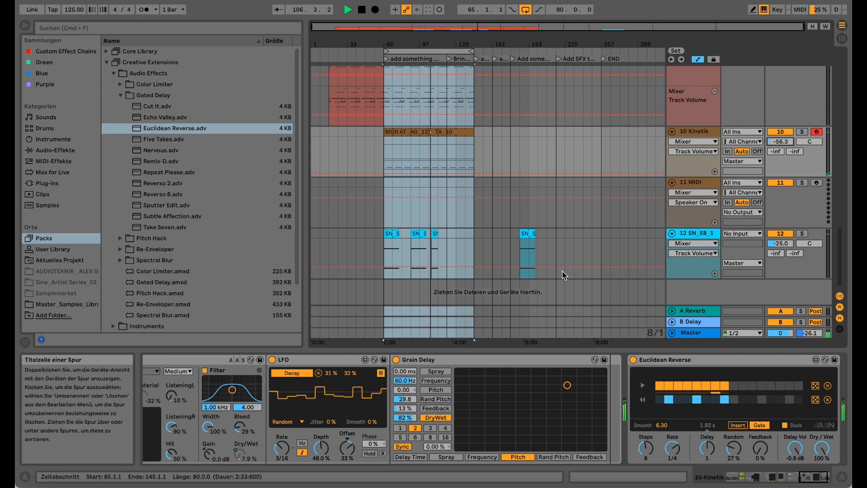
left_click(396, 360)
left_click(396, 360)
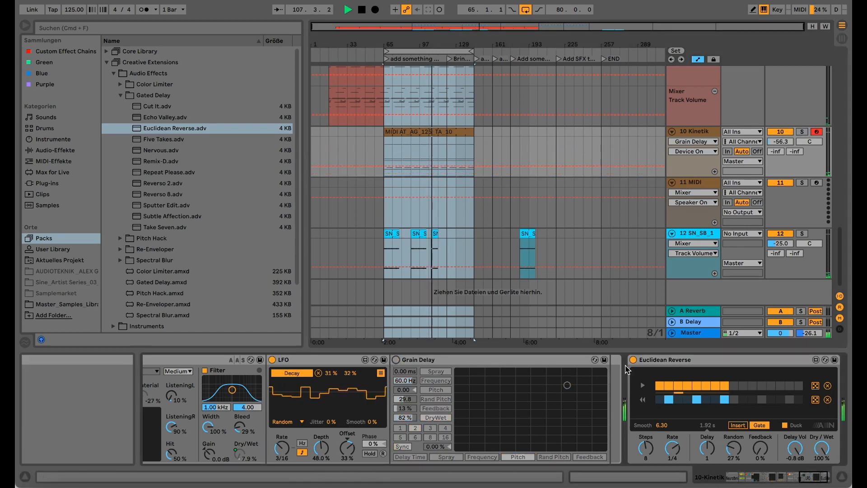
left_click(651, 358)
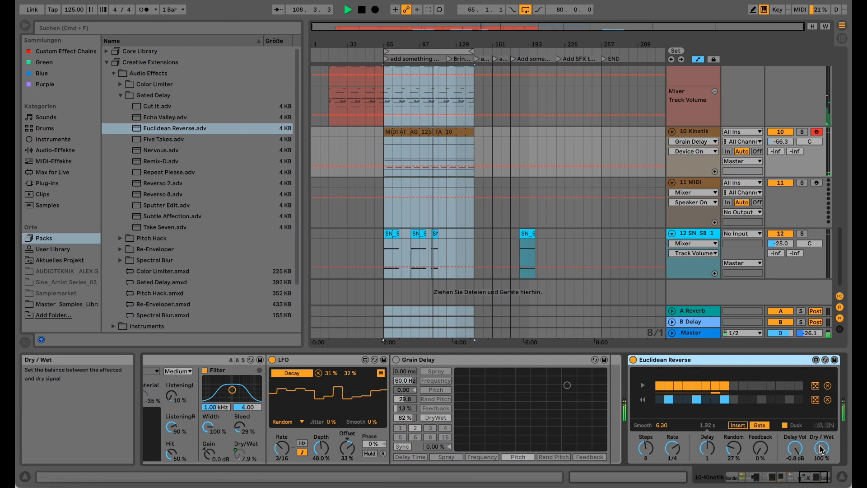
Step: Try Euclidean Reverse's Dry/Wet at 82%, then restore 100% with track 10 Kinetik soloed
left_click_drag(822, 448, 821, 464)
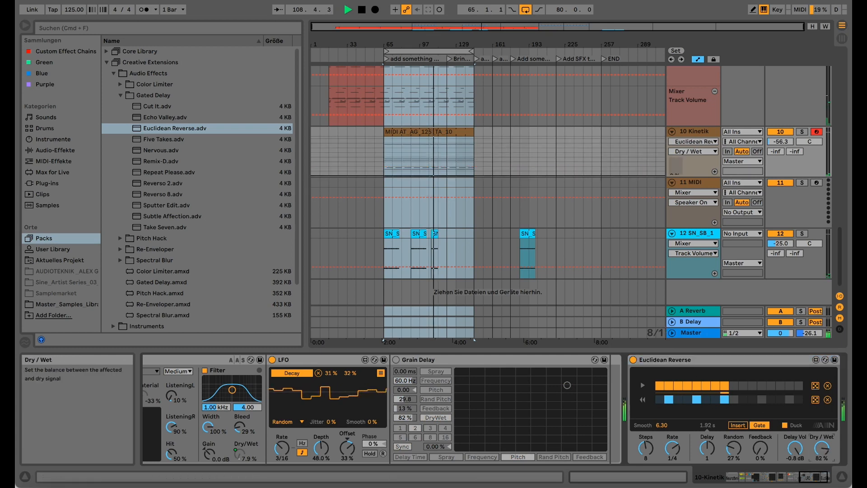
left_click(802, 131)
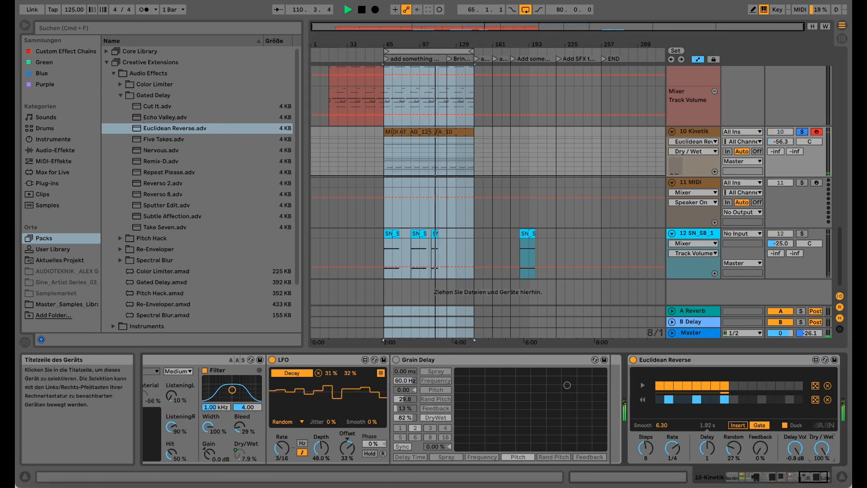
left_click_drag(822, 448, 821, 429)
Step: Swap Euclidean Reverse for the Sputter Edit preset after auditioning other Gated Delay presets such as Nervous
left_click(825, 361)
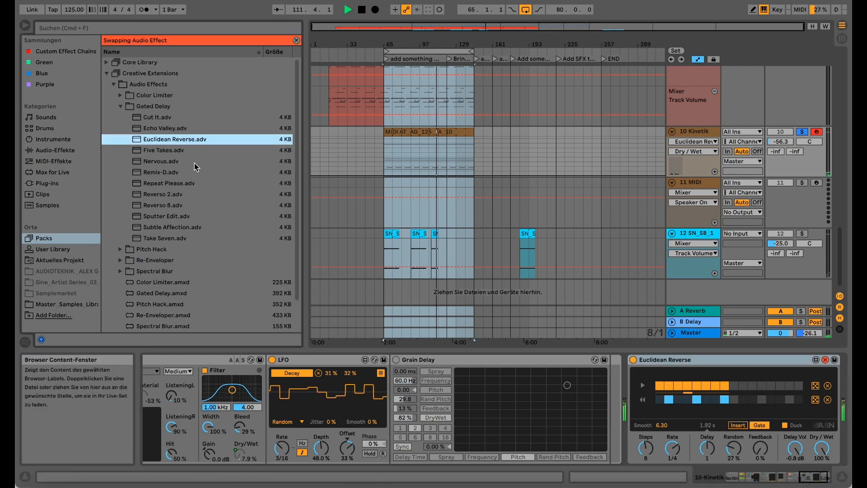
double_click(183, 151)
double_click(179, 162)
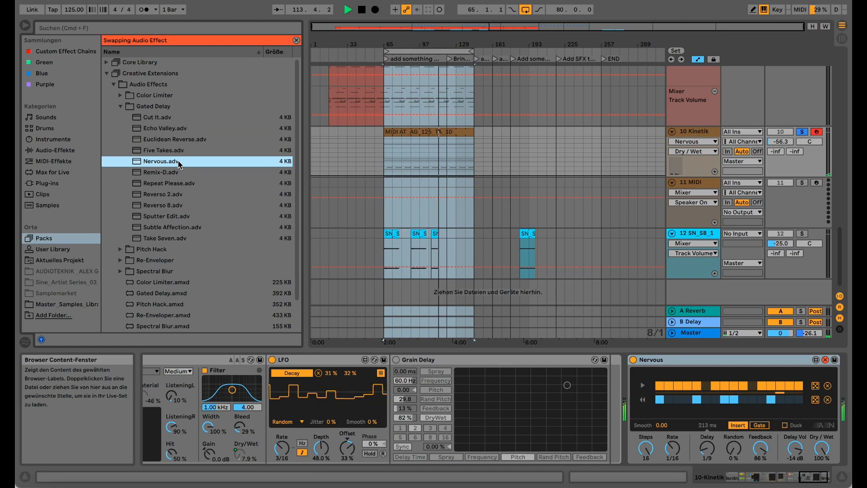
double_click(179, 216)
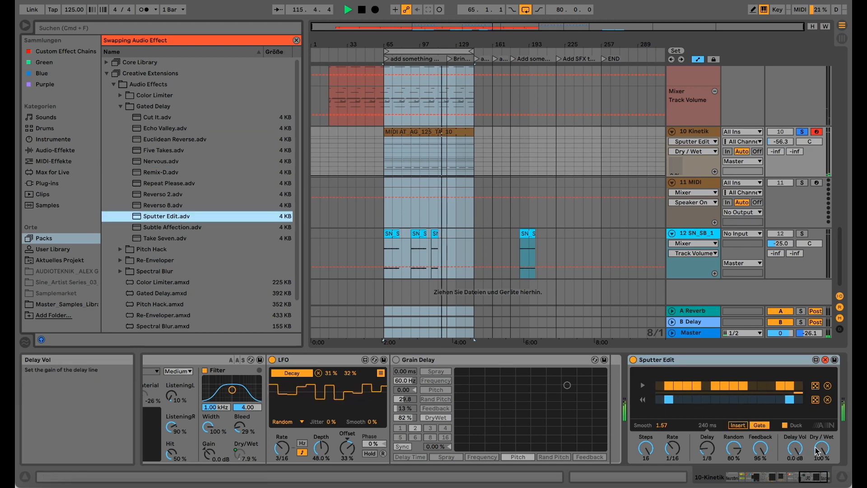
Step: Set Sputter Edit to 6 steps, Delay 1/8, Random 100%, Feedback 82%, Delay Vol -22 dB and Dry/Wet 29%
left_click(677, 360)
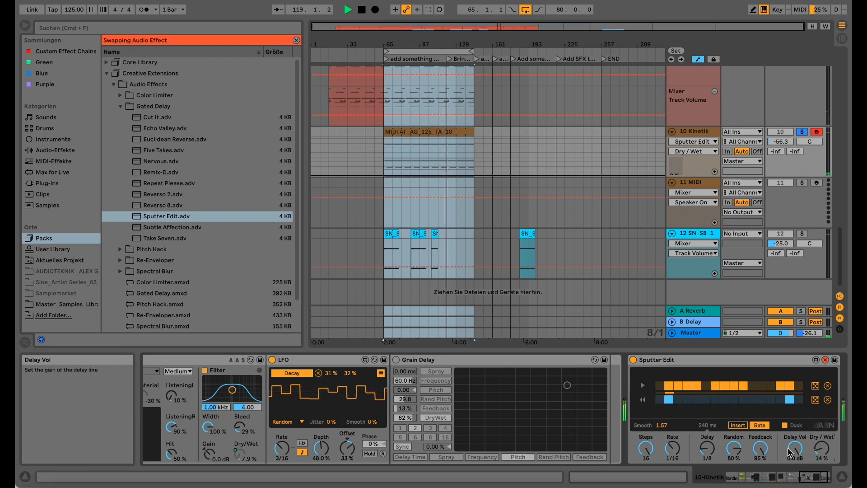
left_click_drag(724, 431, 724, 424)
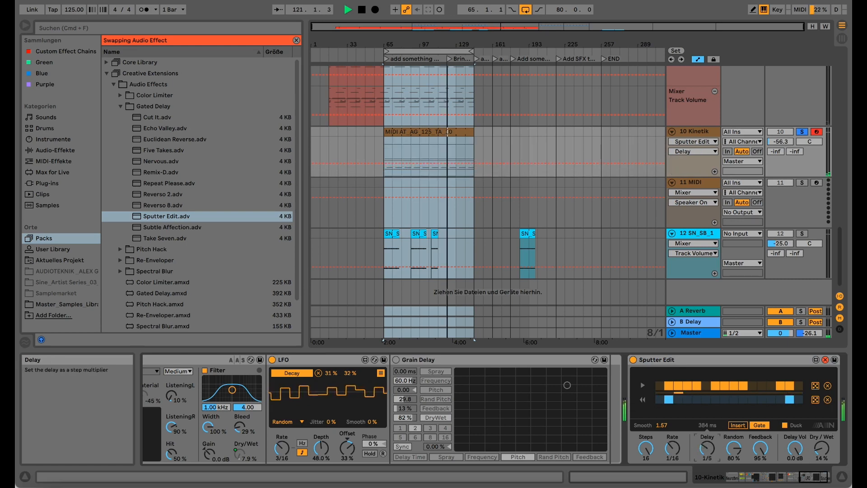
left_click_drag(707, 448, 706, 444)
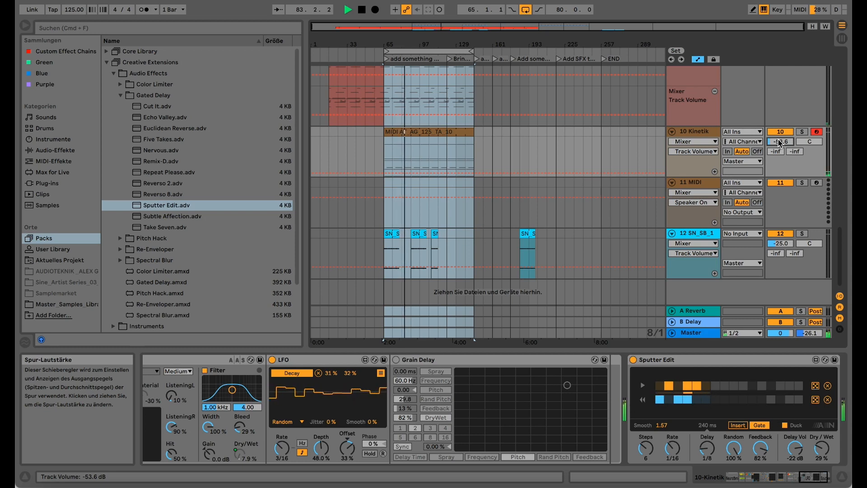
Step: Lower track 10 Kinetik's volume to -57.6 dB and stop playback
key("space")
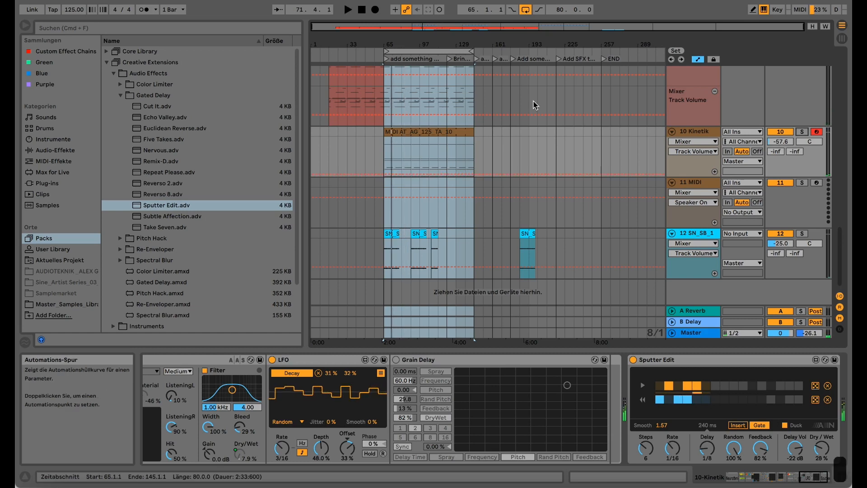
left_click(600, 3)
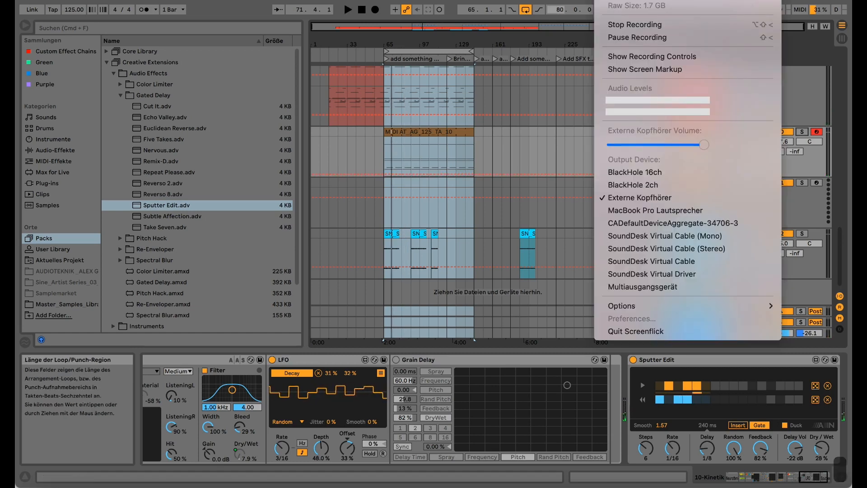
left_click(500, 139)
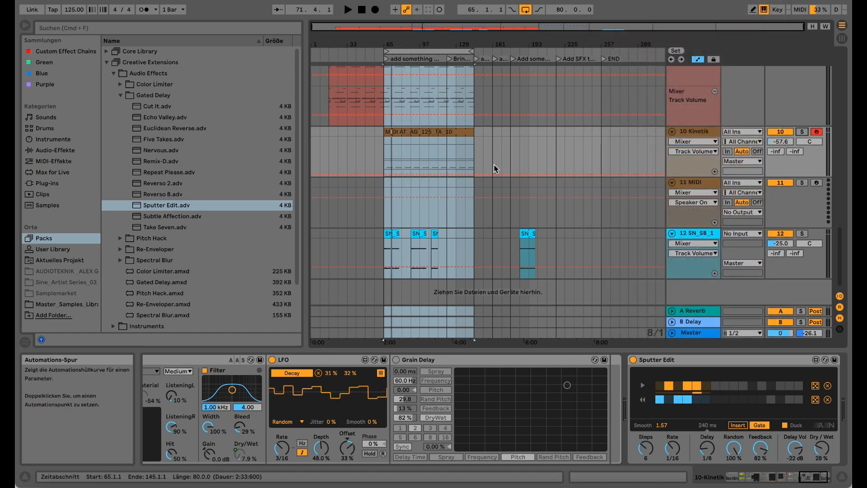
Step: Inspect the devices and automation lanes of the drum tracks 1 Ro-minimal, Low-s and 3 Ro-minimal
scroll(466, 140, "up", 8)
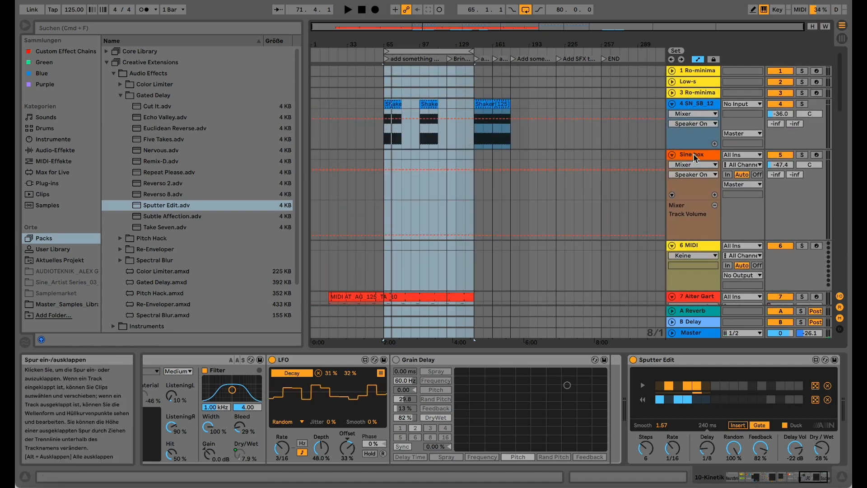
left_click(687, 72)
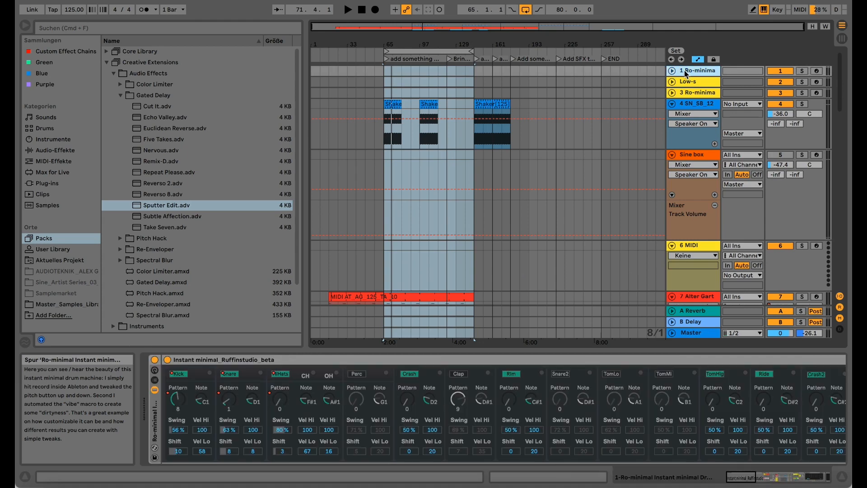
left_click(690, 107)
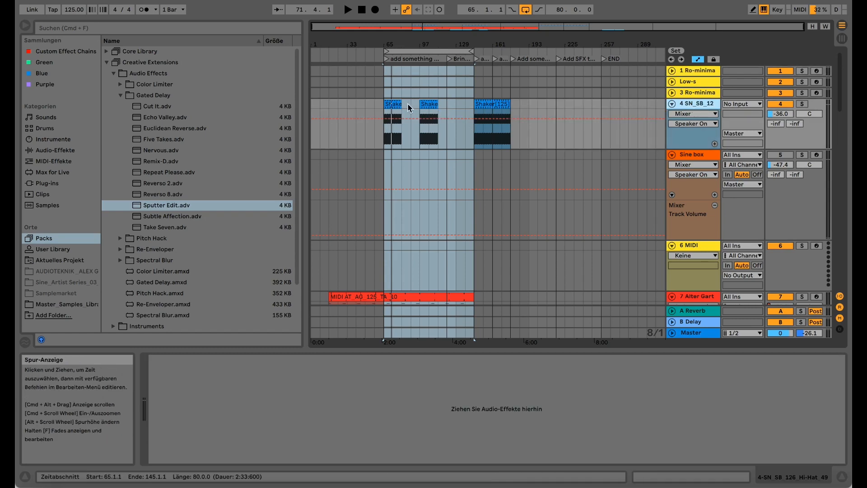
left_click(681, 85)
left_click(672, 82)
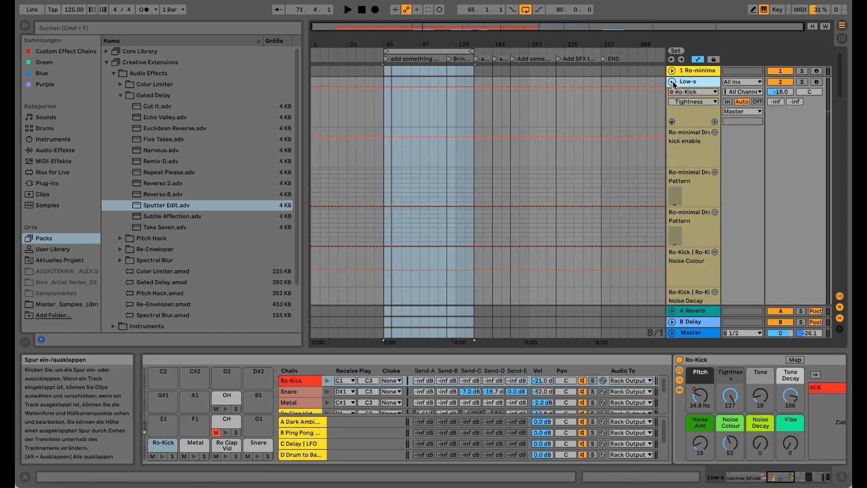
left_click(672, 82)
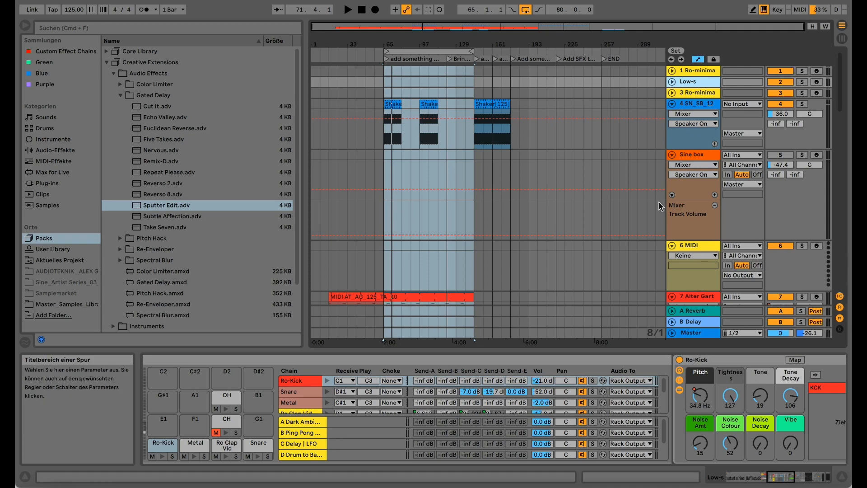
left_click(672, 93)
left_click(688, 95)
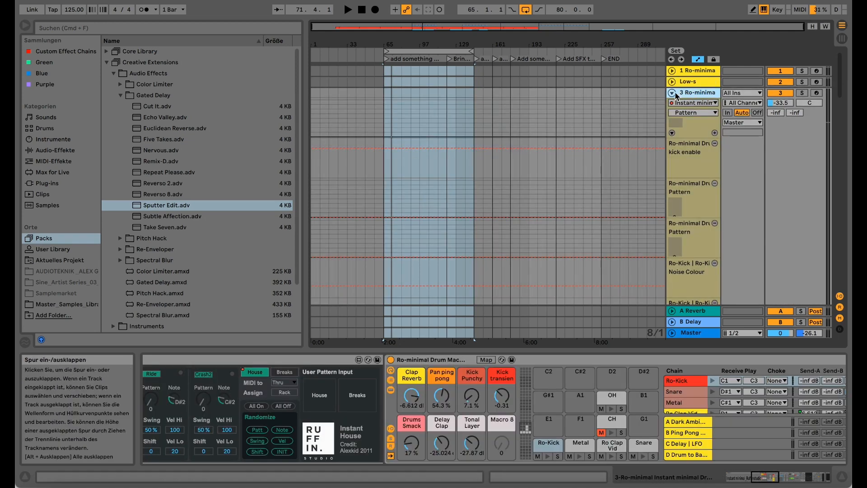
left_click(672, 93)
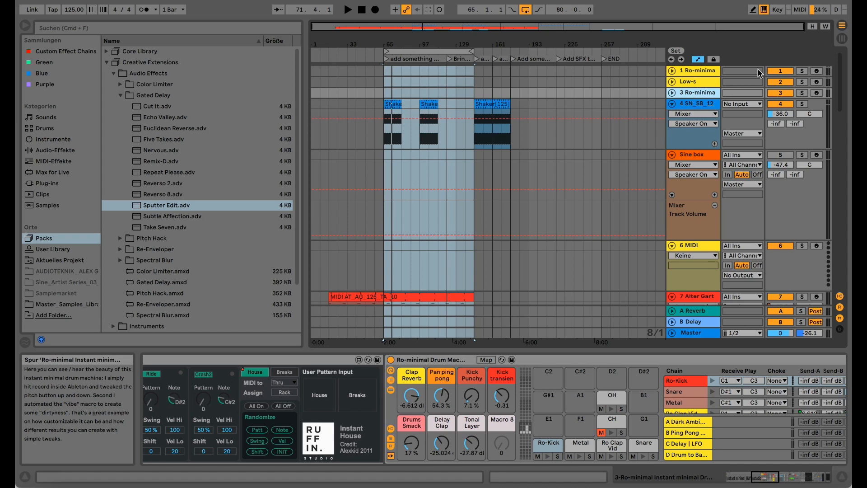
Step: Solo the three drum tracks 1 Ro-minimal, Low-s and 3 Ro-minimal together
left_click(802, 71)
left_click(802, 82)
left_click(802, 93)
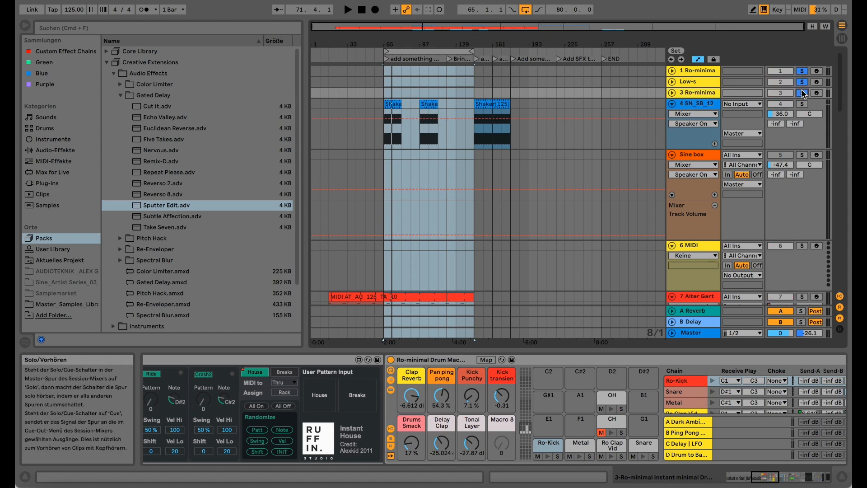
Step: Play the soloed drum tracks and compare the groove with and without track 3 Ro-minimal
key("space")
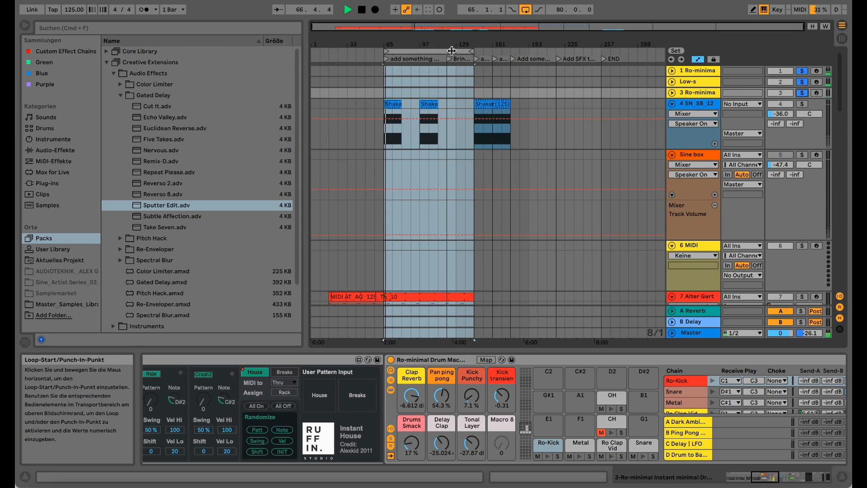
left_click(802, 94)
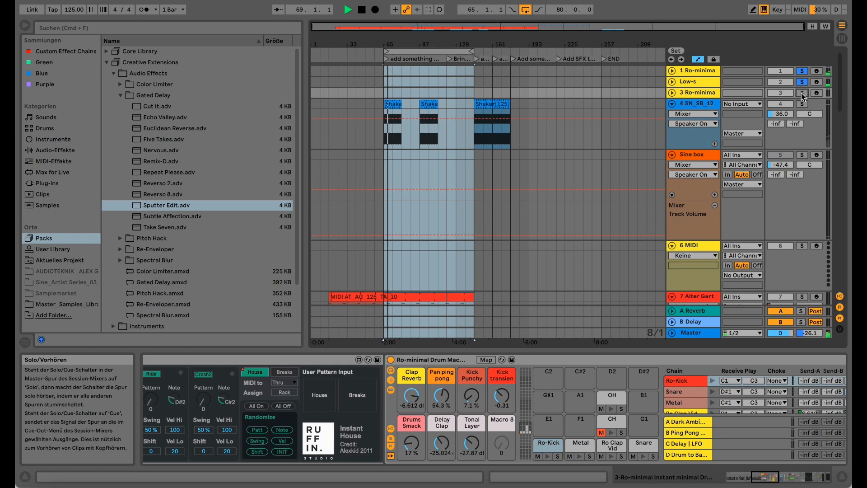
left_click(802, 93)
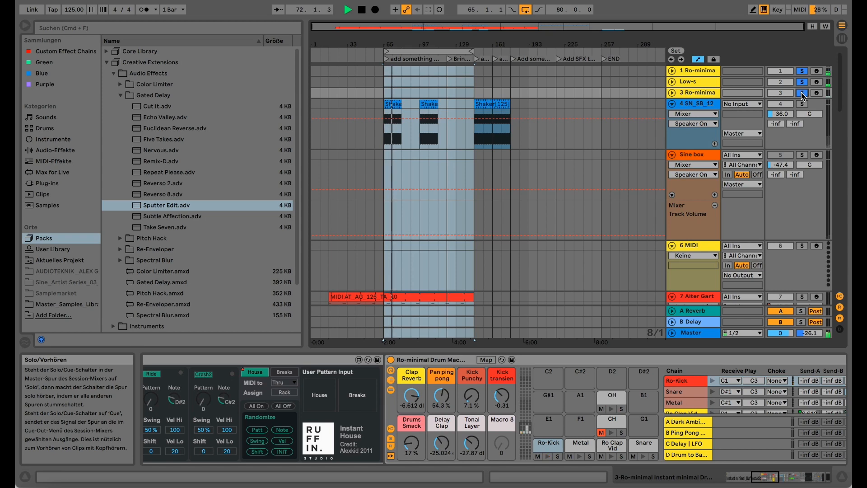
key("space")
Step: Add track 4 SN_SB_12 to the soloed drum tracks and listen to them together
left_click(801, 104)
key("space")
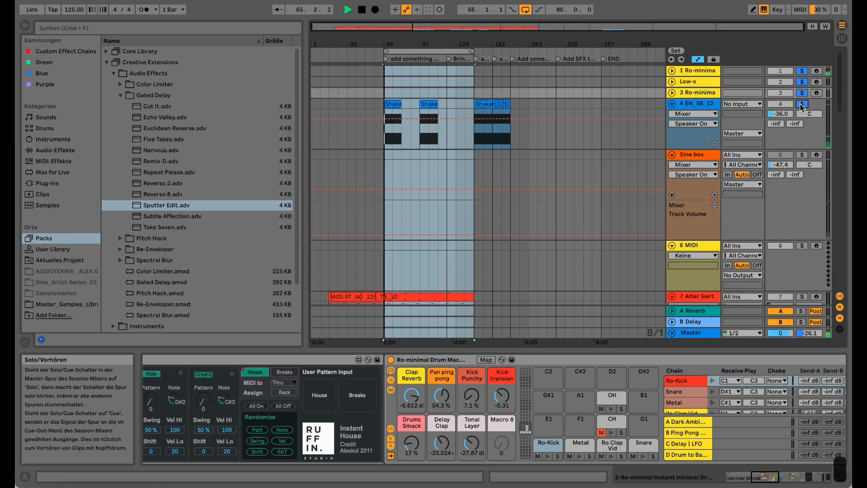
left_click(802, 93)
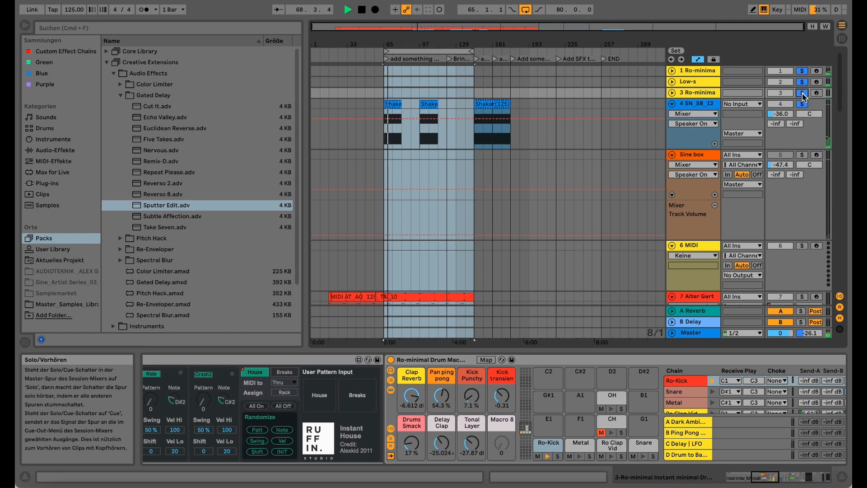
Step: Solo track 7 Alter Garten, listen to it briefly and stop playback
scroll(803, 96, "down", 2)
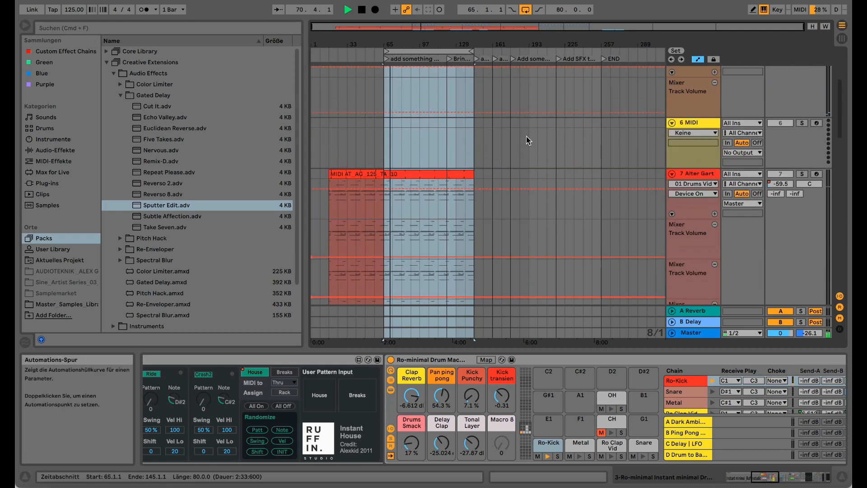
scroll(527, 140, "down", 5)
left_click(802, 174)
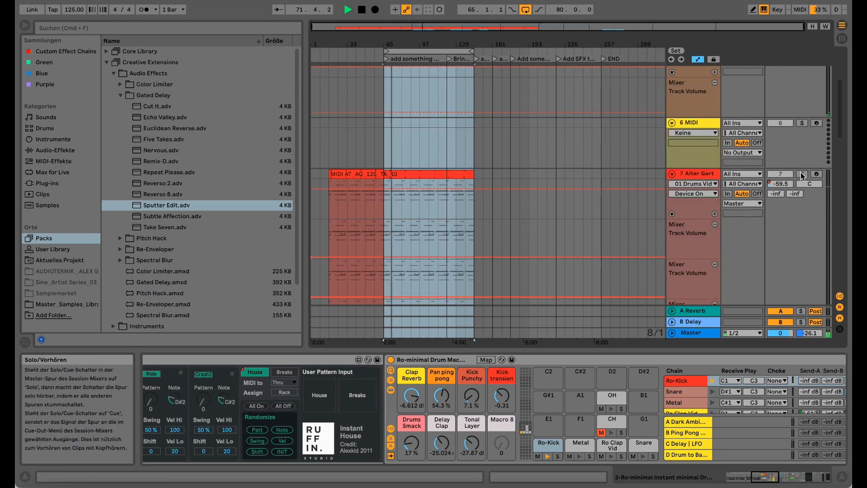
scroll(802, 174, "down", 2)
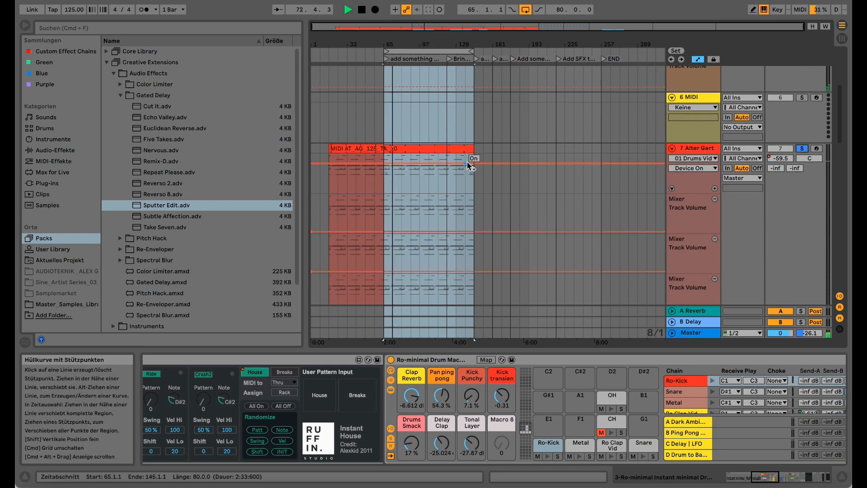
key("space")
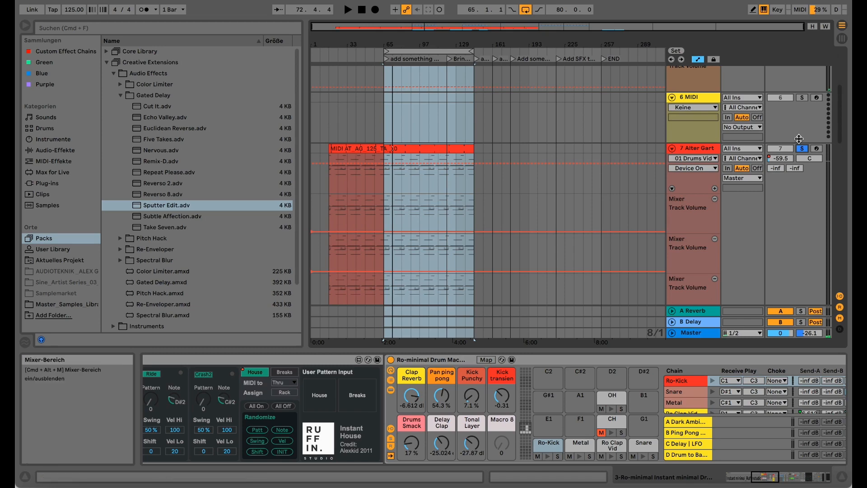
Step: Show the devices of track 7 Alter Garten and collapse the Creative Extensions pack in the browser
scroll(799, 88, "up", 4)
scroll(799, 89, "up", 2)
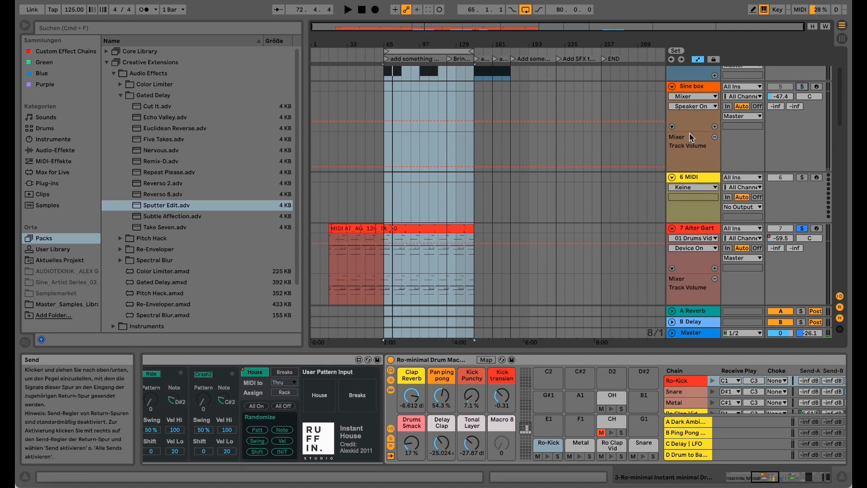
scroll(680, 135, "down", 4)
left_click(687, 169)
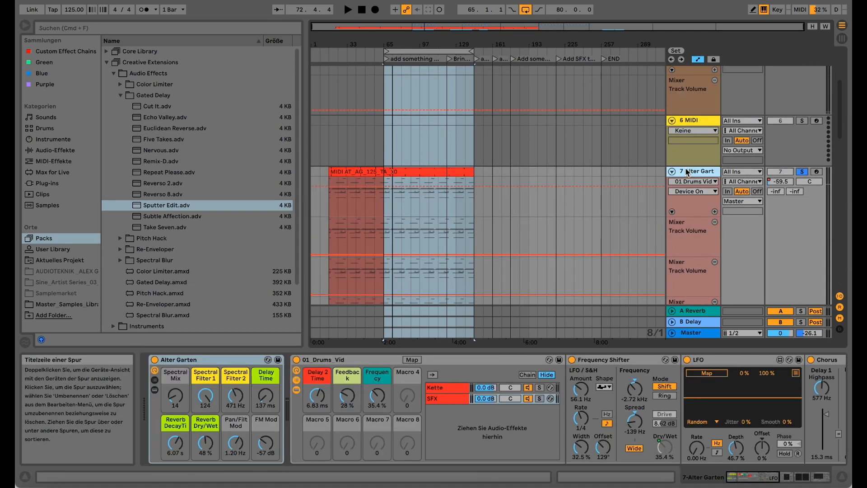
scroll(677, 167, "down", 3)
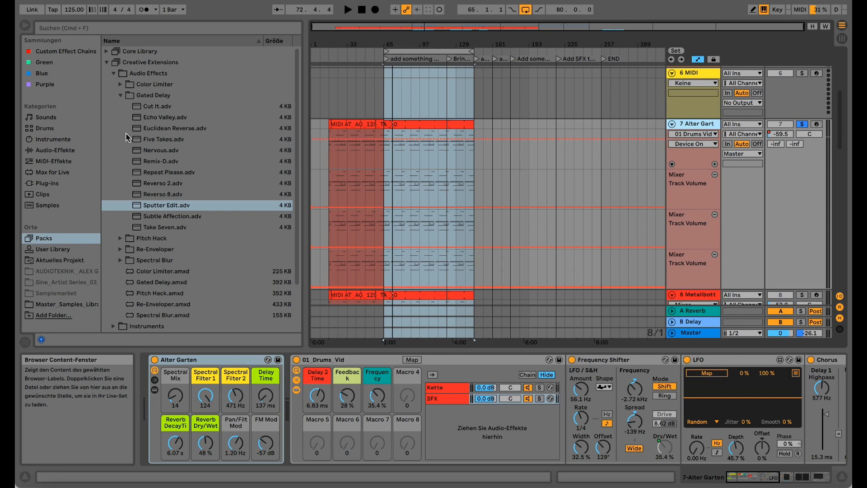
left_click(106, 61)
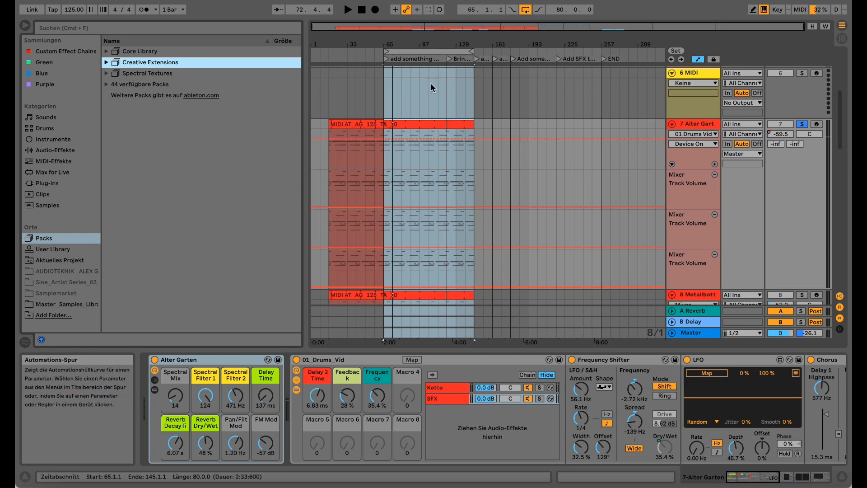
left_click(416, 147)
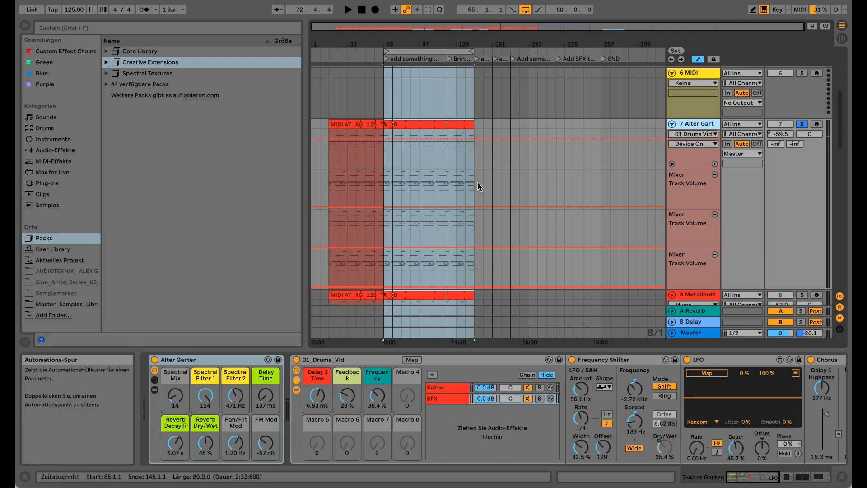
Step: Select the MIDI clip on track 10 Kinetik, solo that track and start playback
scroll(477, 185, "down", 3)
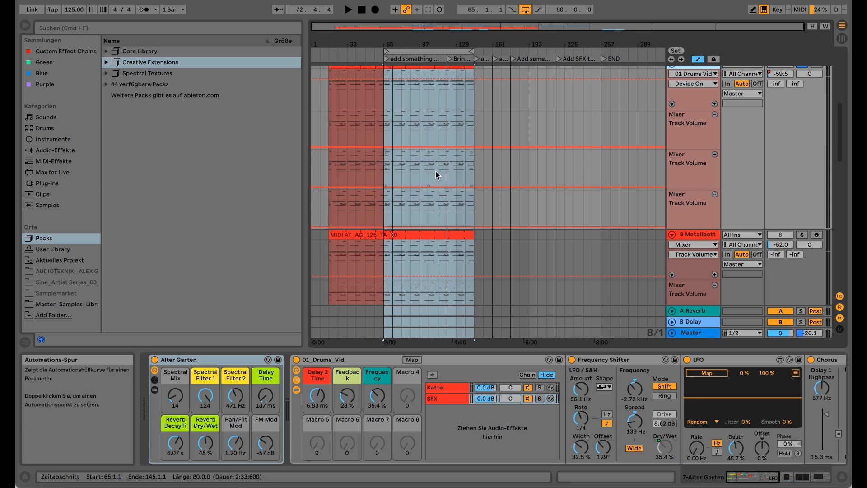
scroll(434, 172, "down", 5)
scroll(434, 171, "down", 10)
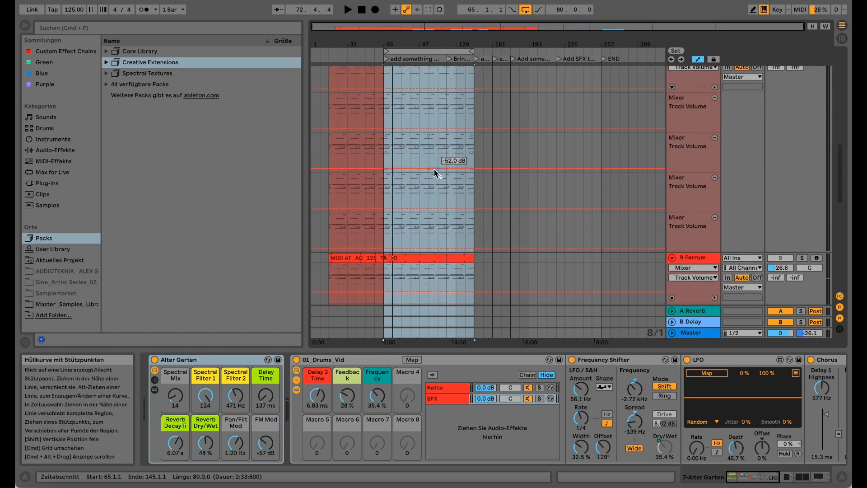
scroll(435, 173, "down", 8)
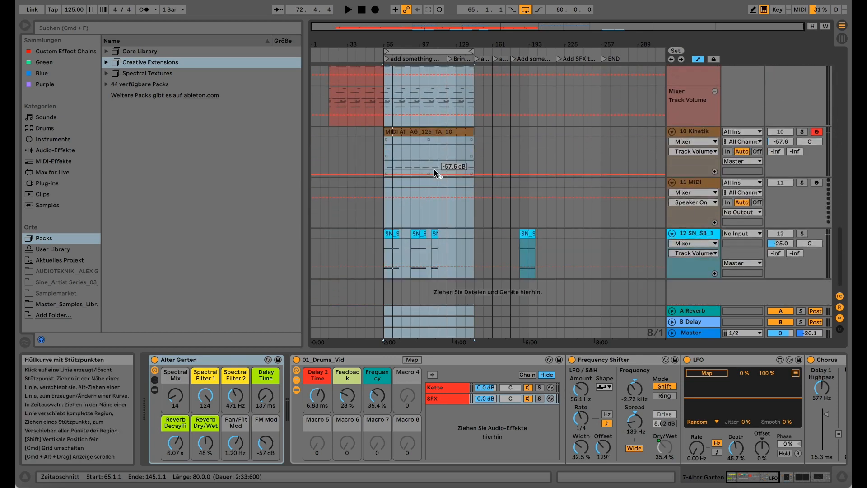
left_click(432, 132)
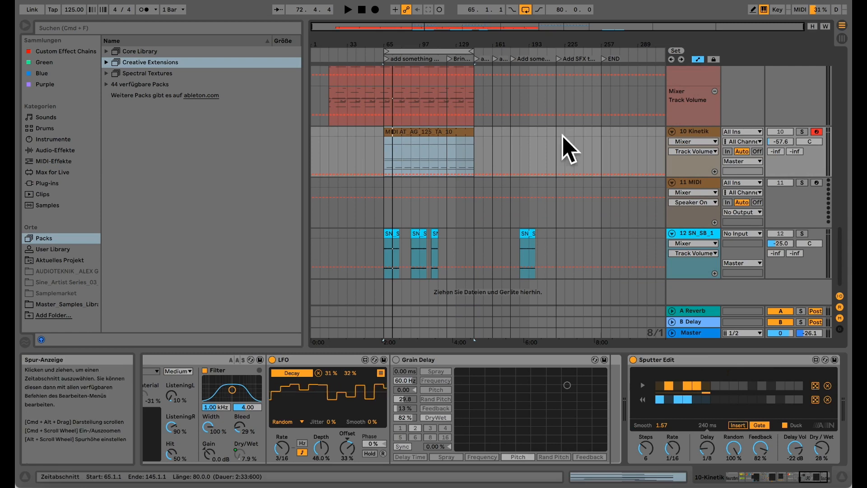
left_click(800, 132)
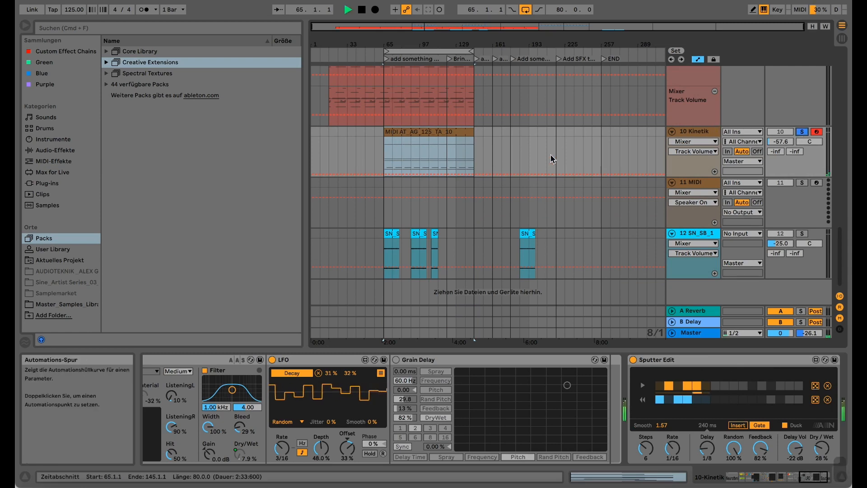
key("space")
Step: Add tracks 1 Ro-minimal, Low-s, 3 Ro-minimal, 4 SN_SB_12 and Sine box to the solo group during playback
scroll(519, 148, "up", 10)
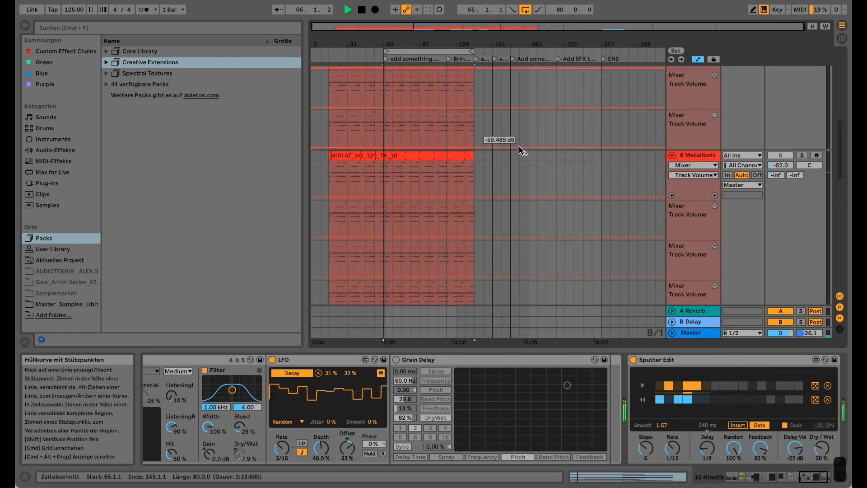
left_click_drag(801, 70, 802, 92)
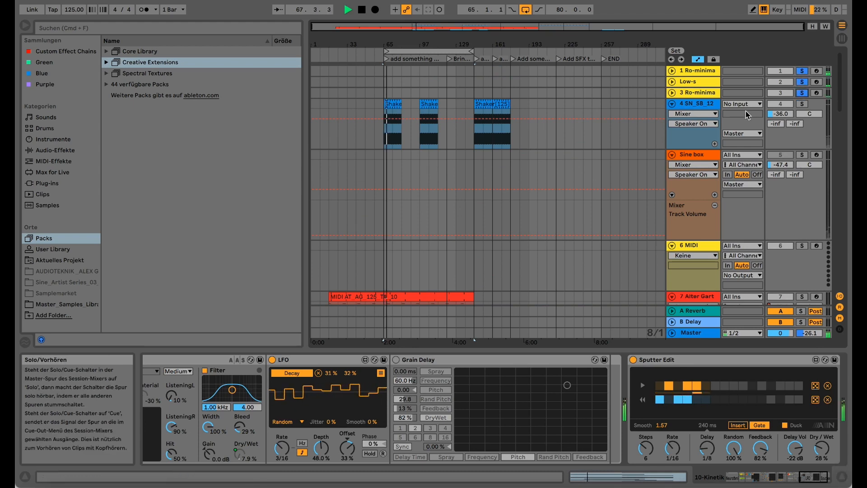
left_click(802, 104)
left_click(801, 154)
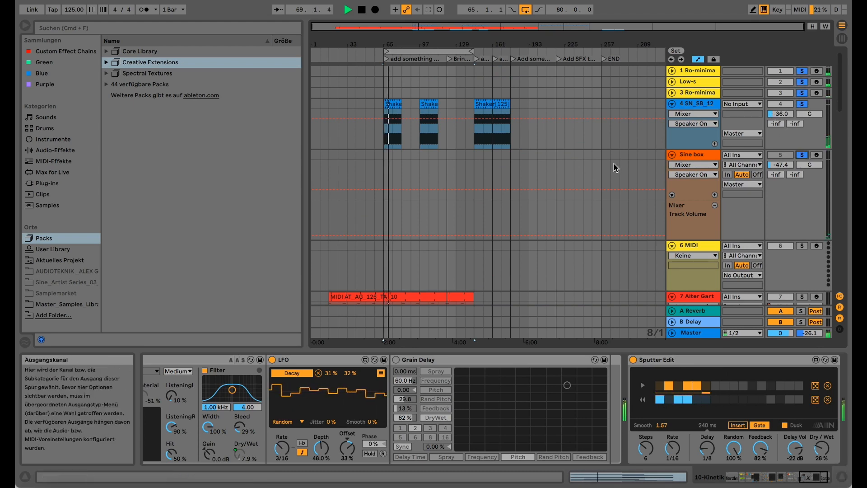
Step: Add tracks 7 Alter Garten, 8 Metallbott, 9 Ferrum and 12 SN_SB_1 to the solo group
scroll(571, 155, "down", 1)
scroll(534, 141, "down", 5)
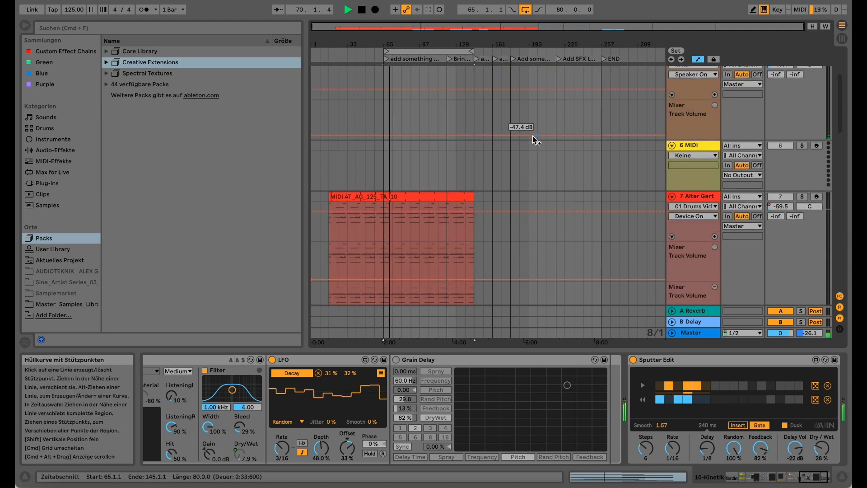
left_click(802, 196)
scroll(681, 174, "down", 5)
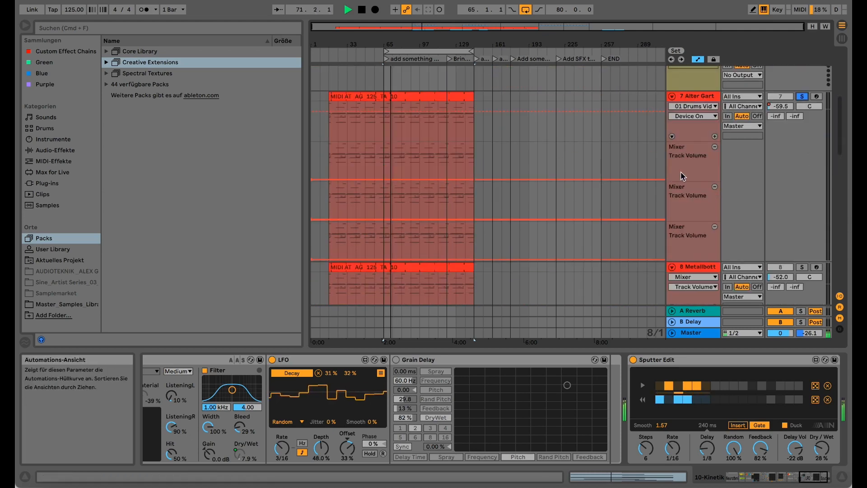
left_click(802, 267)
scroll(779, 201, "down", 12)
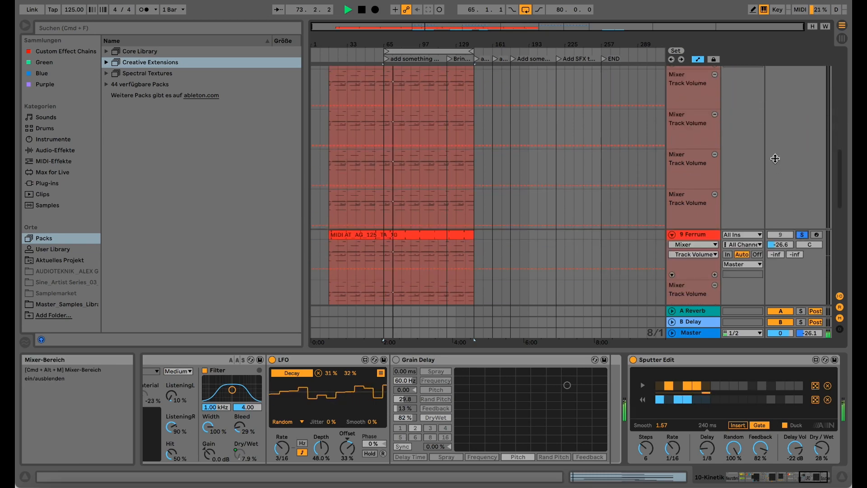
scroll(775, 158, "down", 10)
scroll(775, 158, "down", 3)
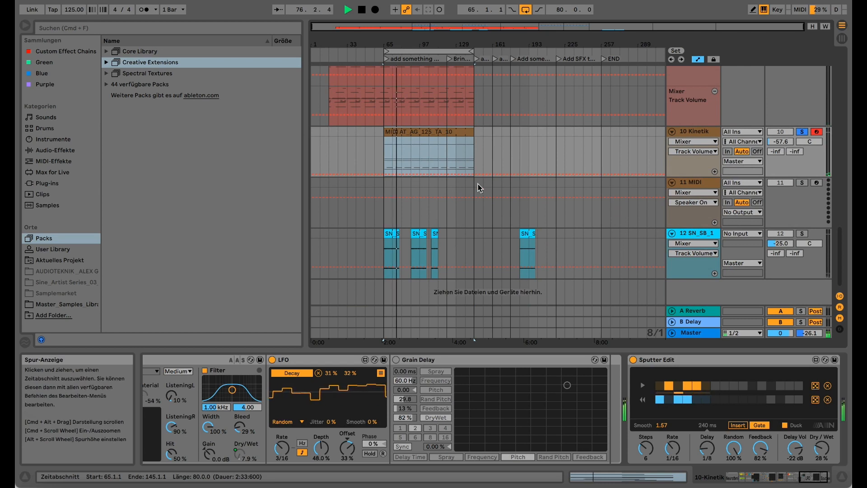
left_click(802, 234)
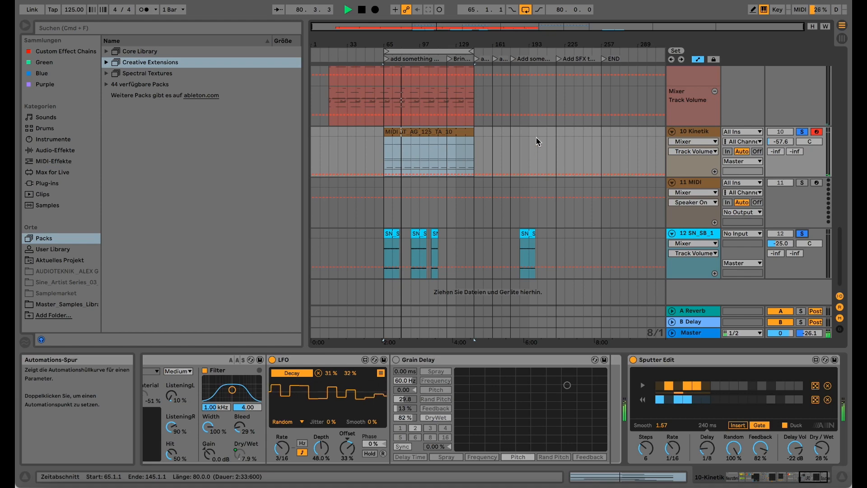
Step: Listen to all the soloed tracks playing together and stop playback
scroll(538, 141, "up", 5)
scroll(536, 139, "down", 5)
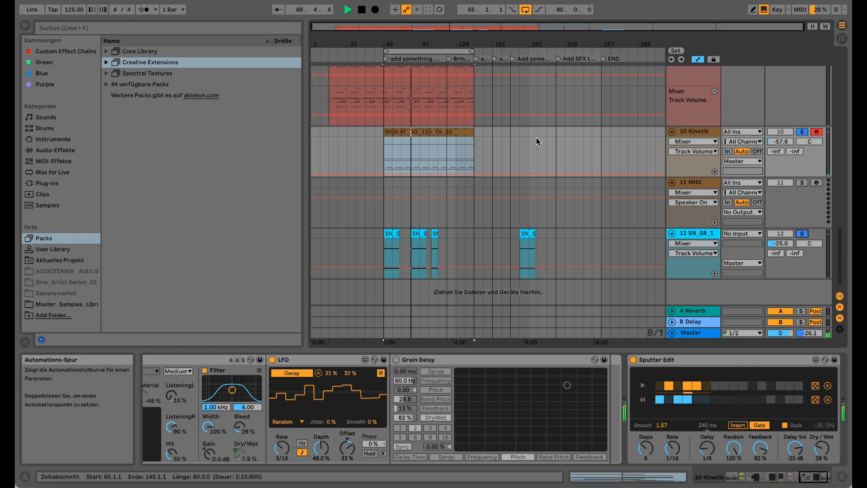
key("space")
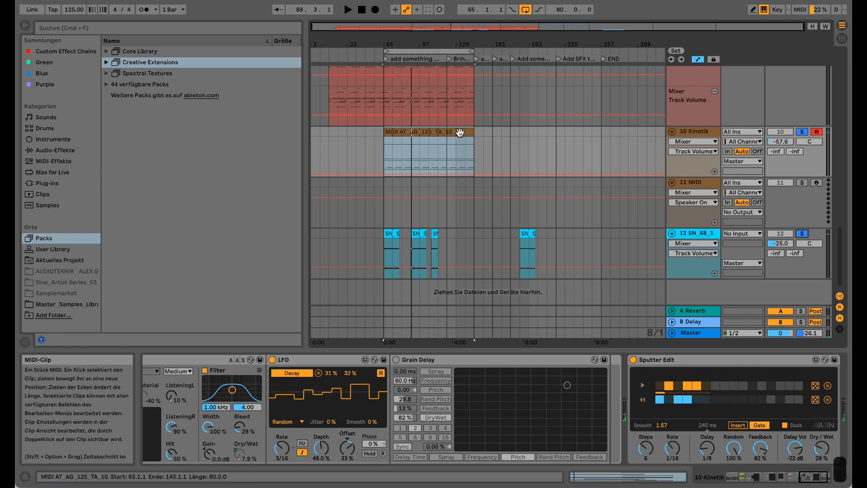
Step: Review the clips, volume lanes and solo states of all tracks from Ro-minimal through SN_SB_1
scroll(793, 116, "up", 5)
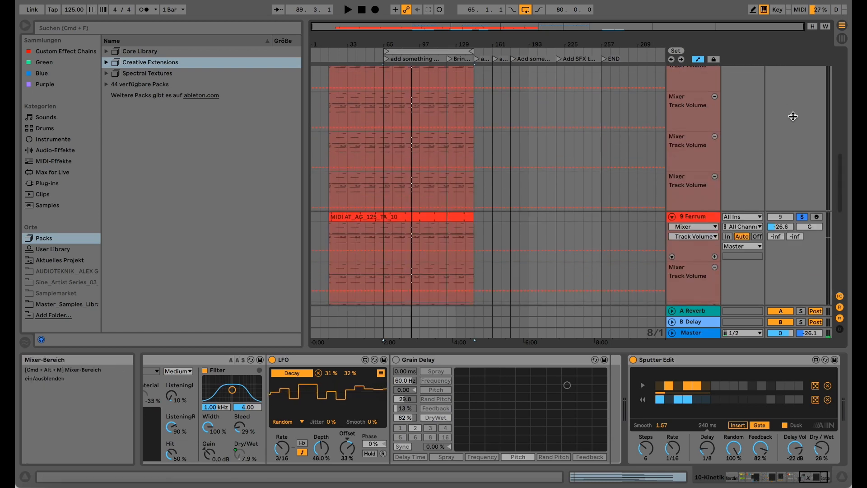
scroll(793, 113, "up", 5)
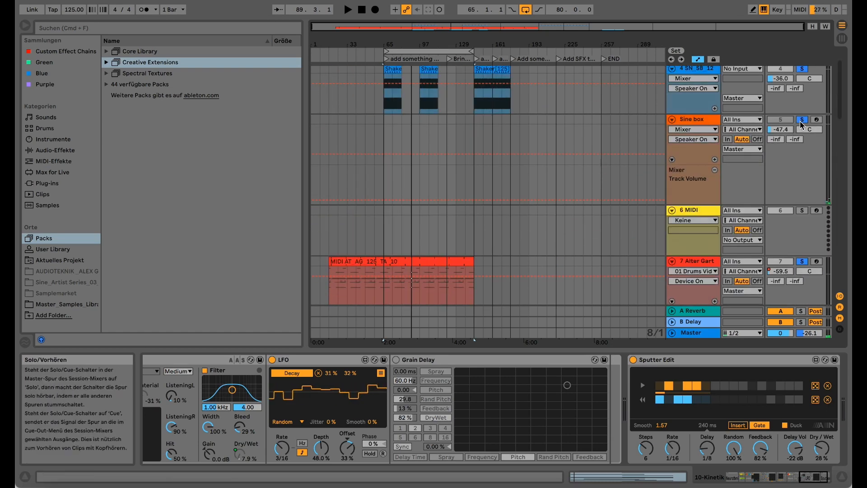
scroll(499, 138, "down", 5)
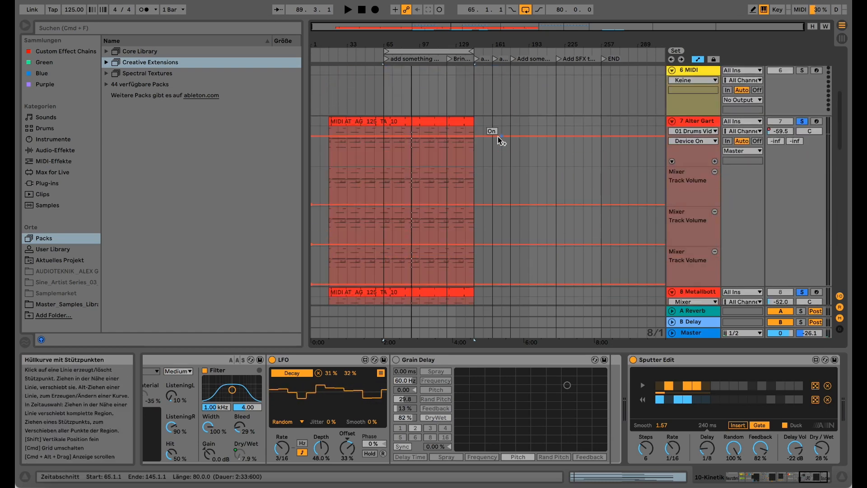
scroll(499, 137, "down", 5)
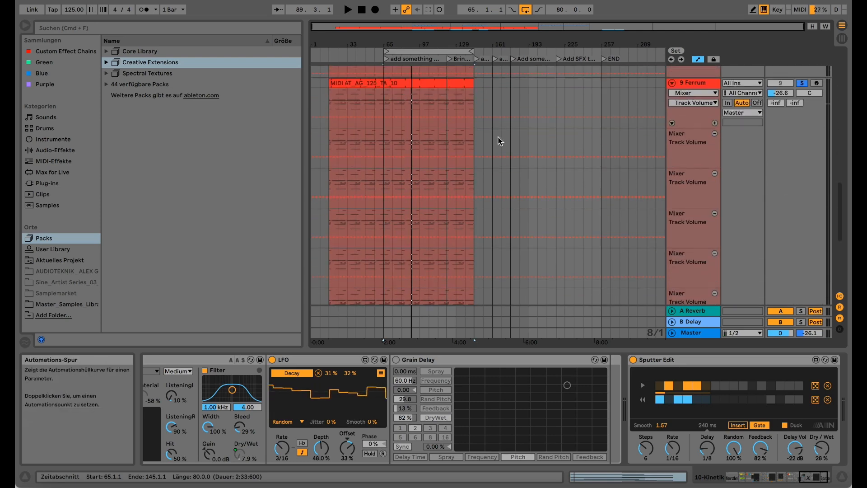
scroll(500, 139, "down", 5)
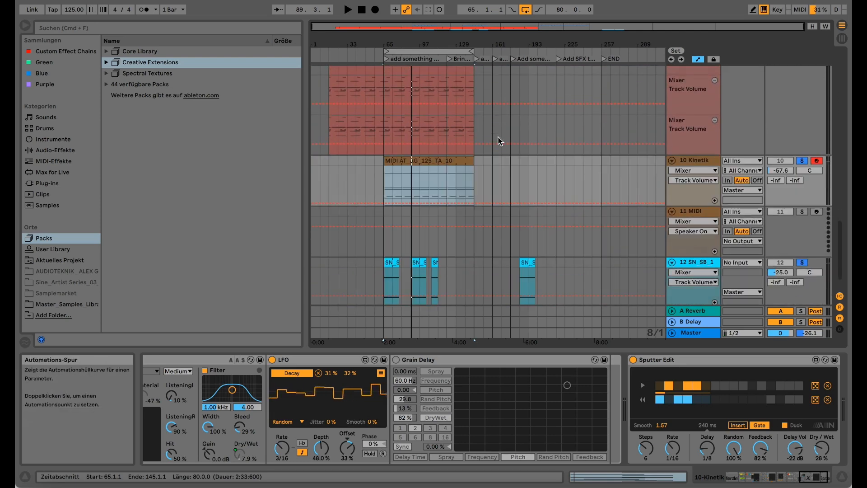
scroll(463, 239, "down", 1)
scroll(463, 240, "up", 5)
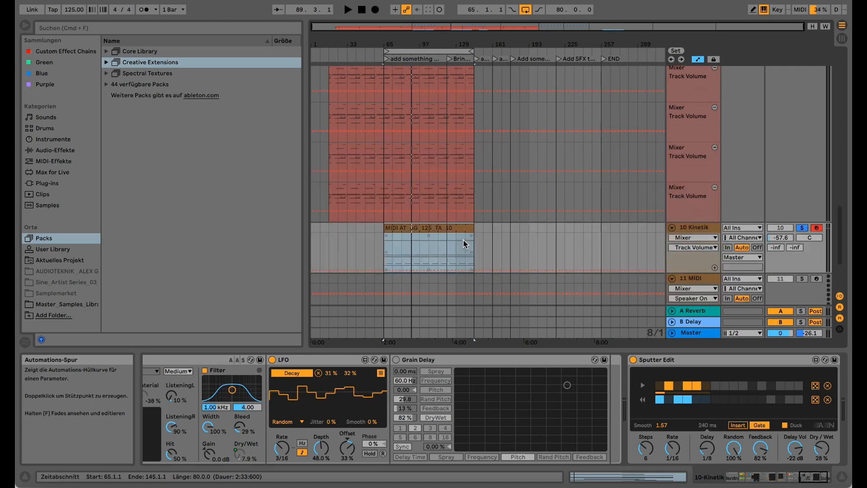
scroll(464, 239, "up", 6)
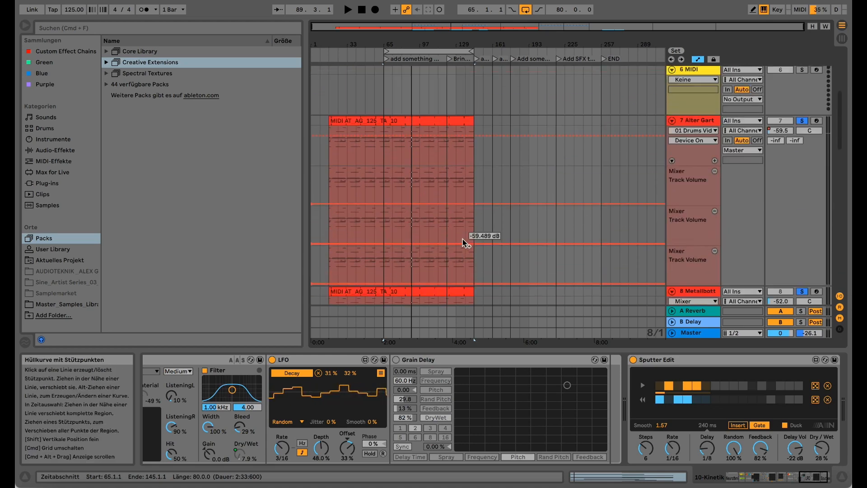
scroll(464, 240, "up", 5)
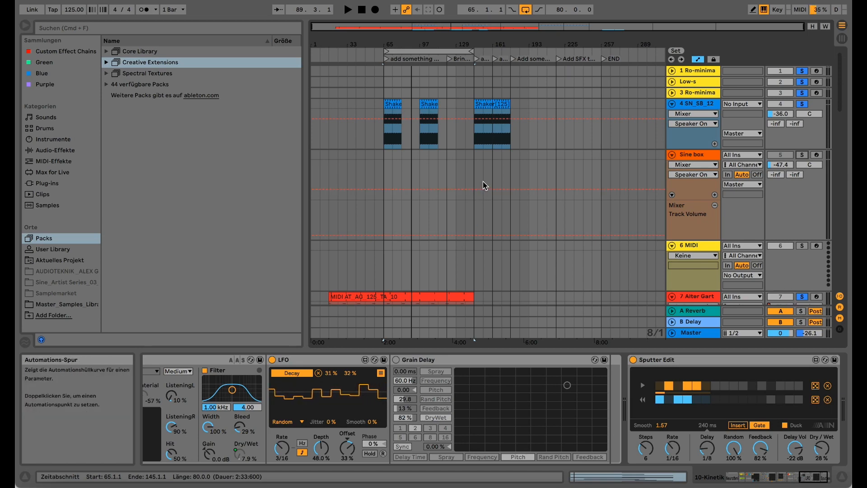
Step: Select the looped 80-bar section starting at bar 65 across all tracks
scroll(482, 181, "down", 10)
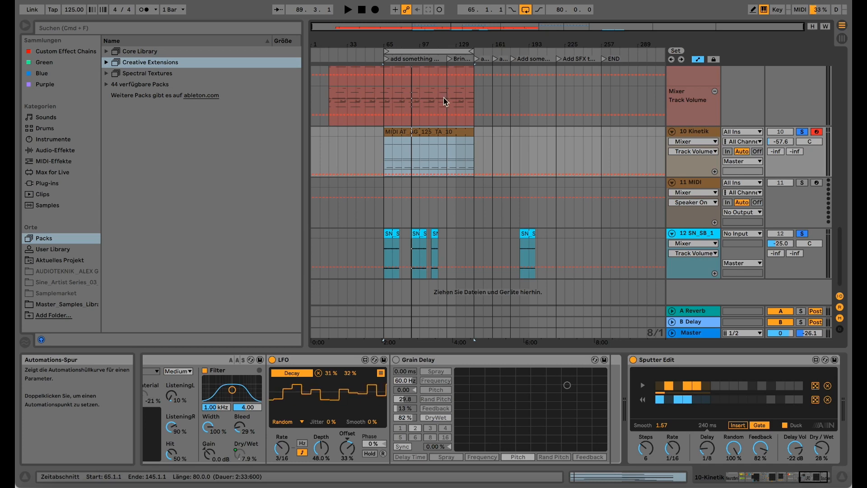
left_click(436, 51)
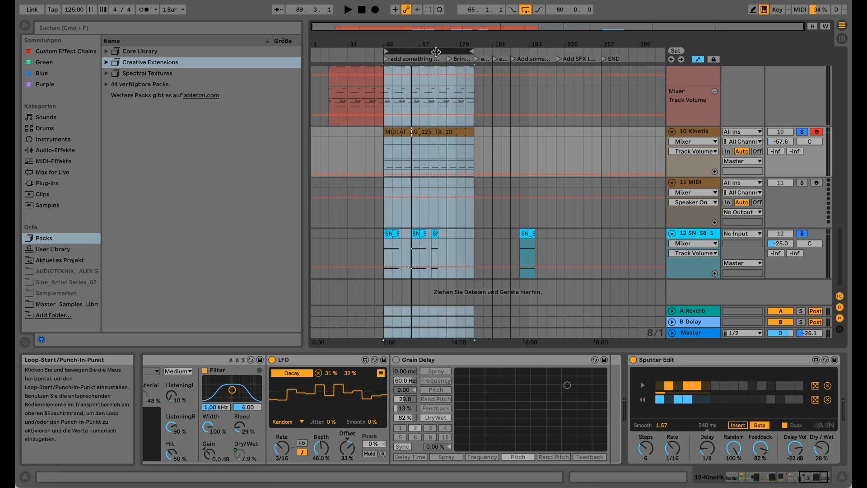